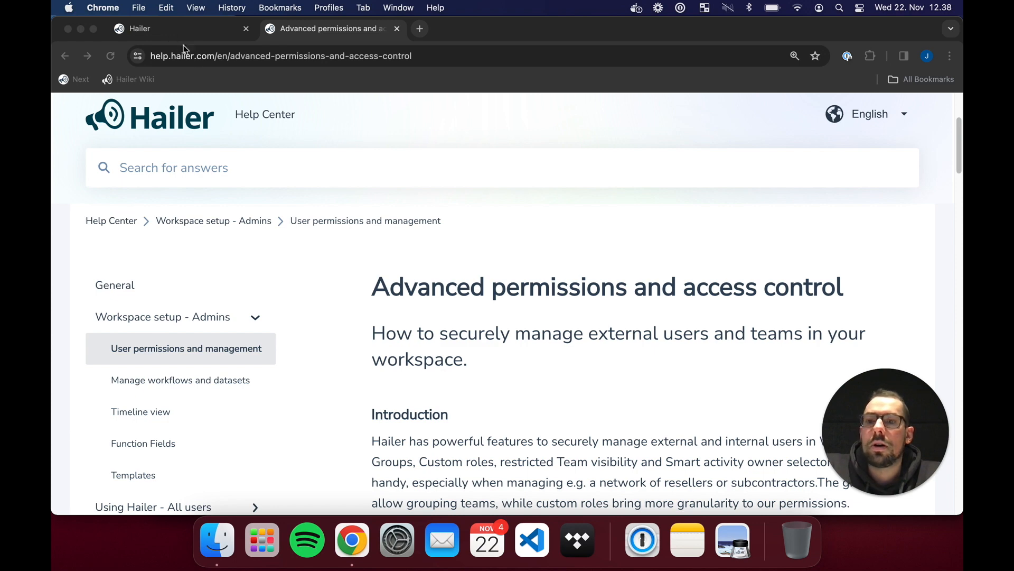
- Switch to the Hailer tab to show Activities with Sales orders and the four datasets
click(487, 212)
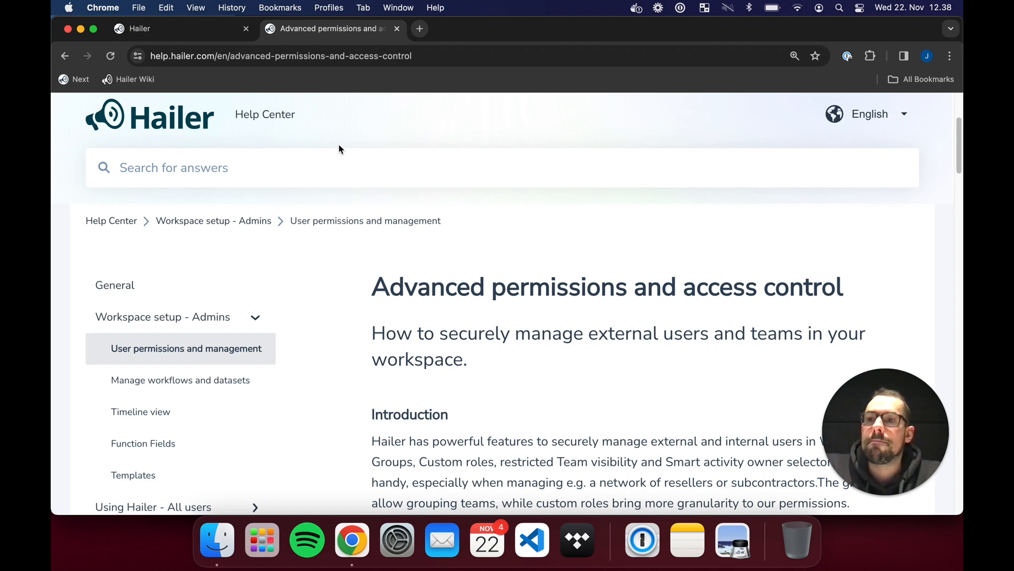
scroll(496, 249, down, 8)
scroll(496, 248, down, 5)
scroll(495, 249, up, 20)
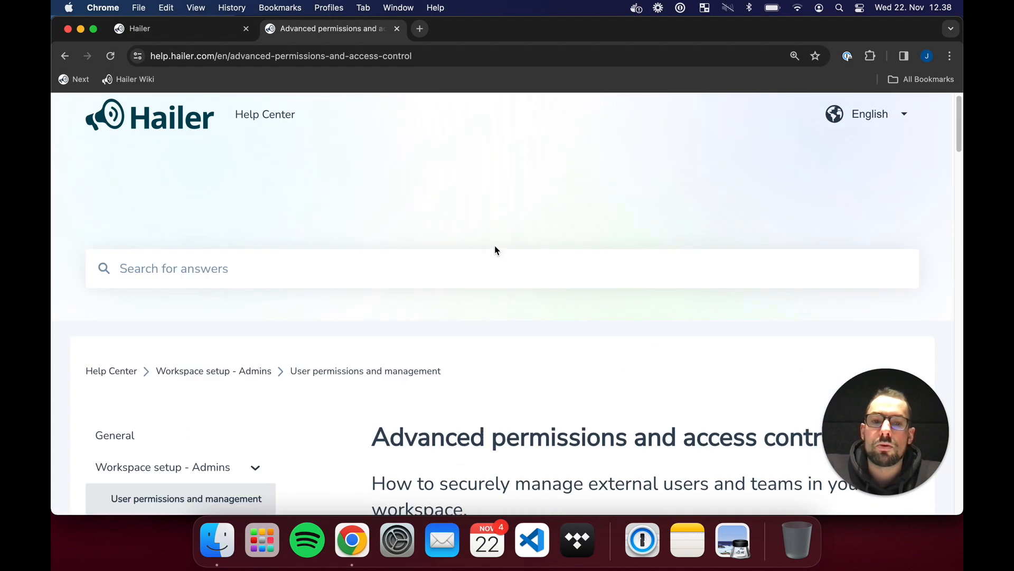
scroll(495, 263, down, 3)
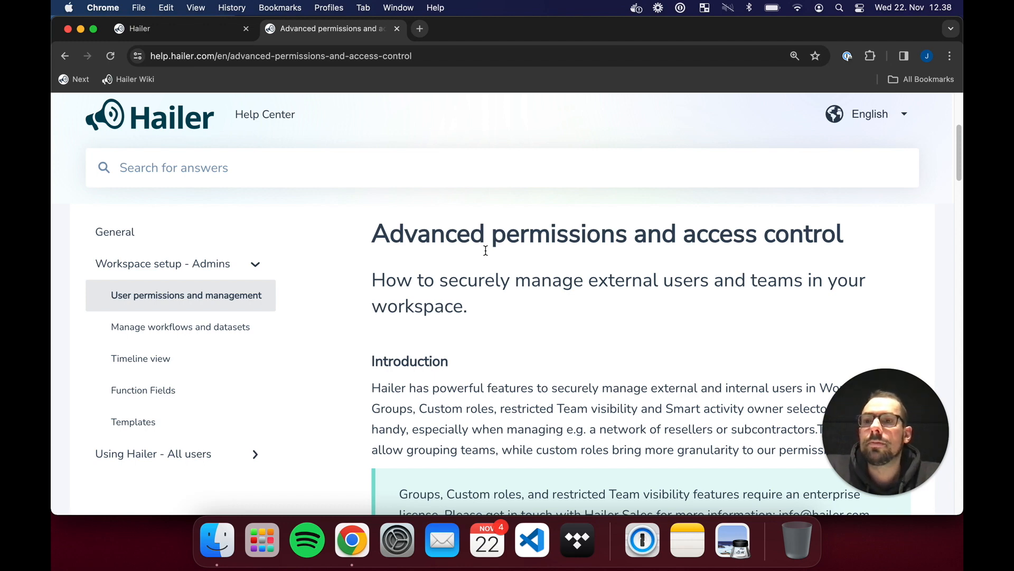
click(187, 32)
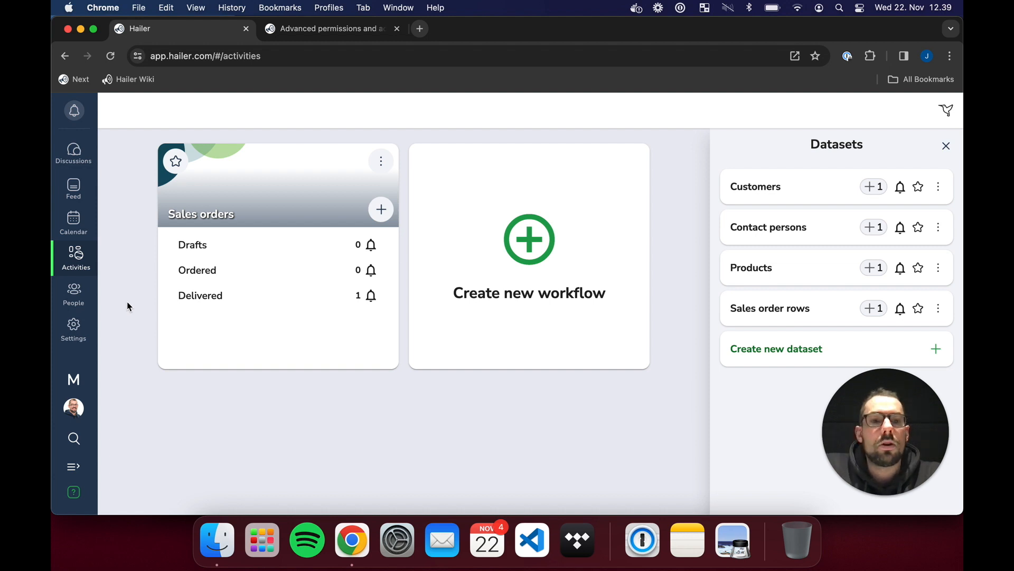
- In workspace settings, enable 'Users can only view users in their teams', then view Teams
click(75, 335)
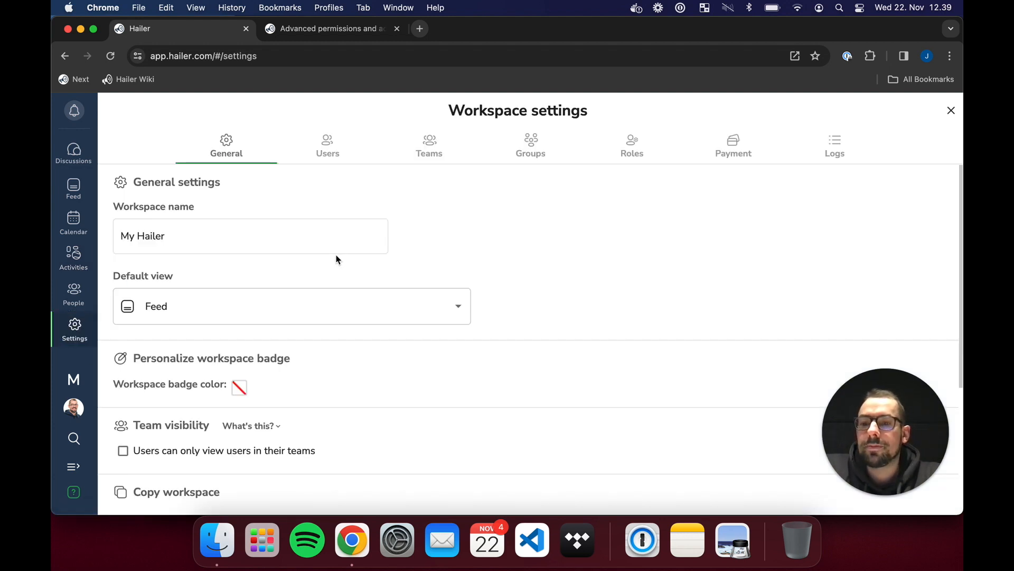
scroll(565, 295, down, 5)
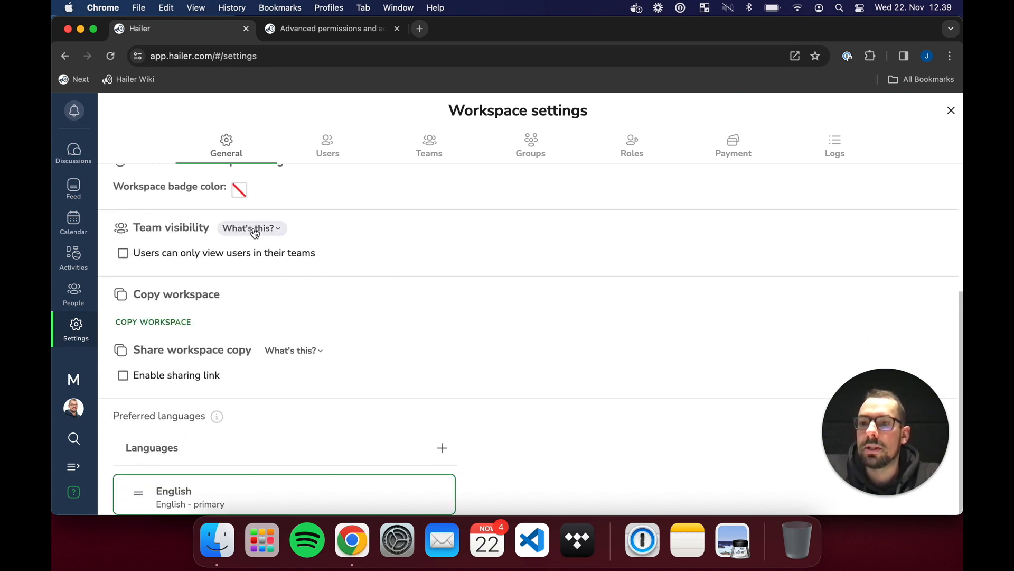
click(272, 228)
click(123, 313)
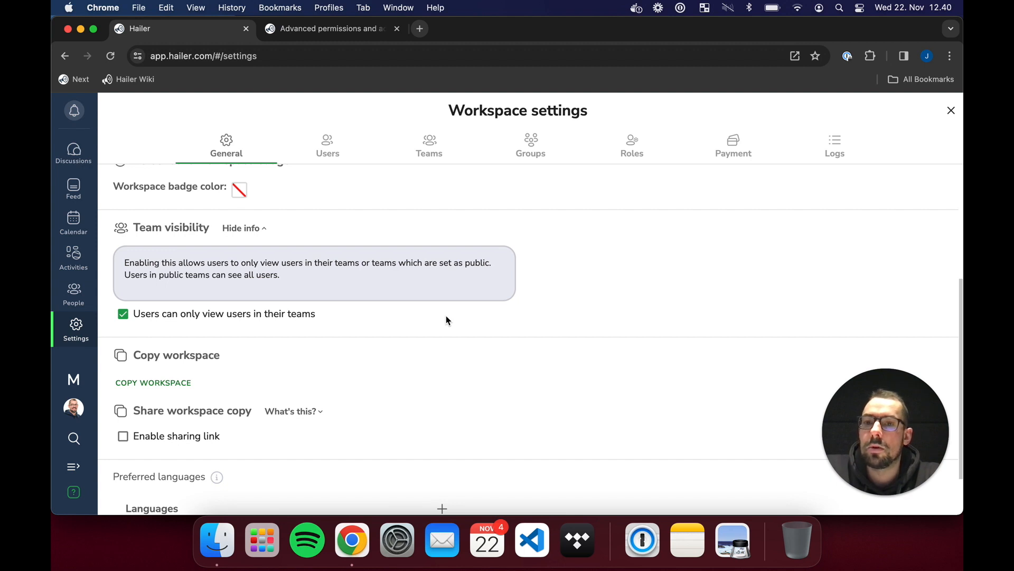
scroll(422, 328, up, 5)
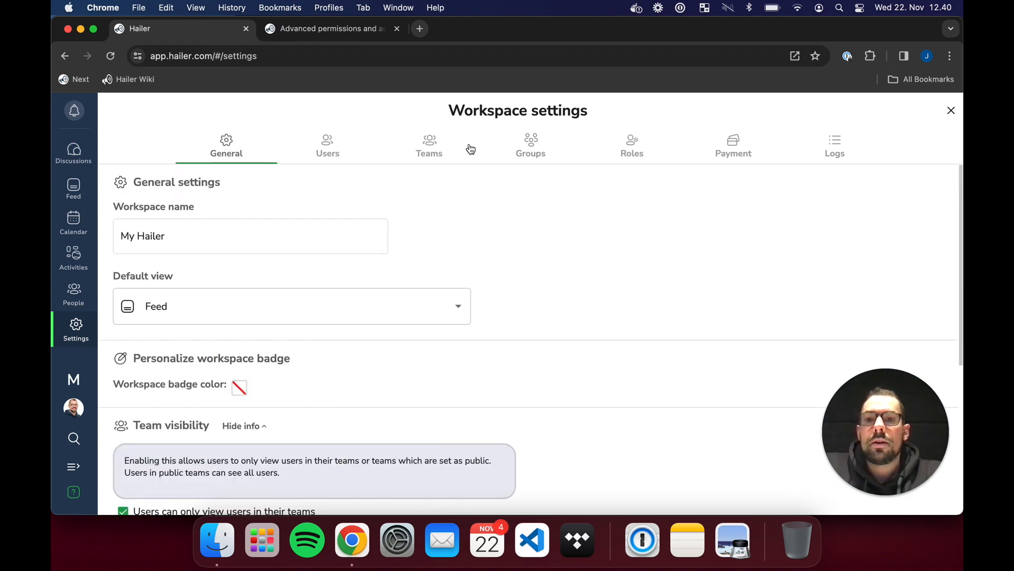
click(447, 145)
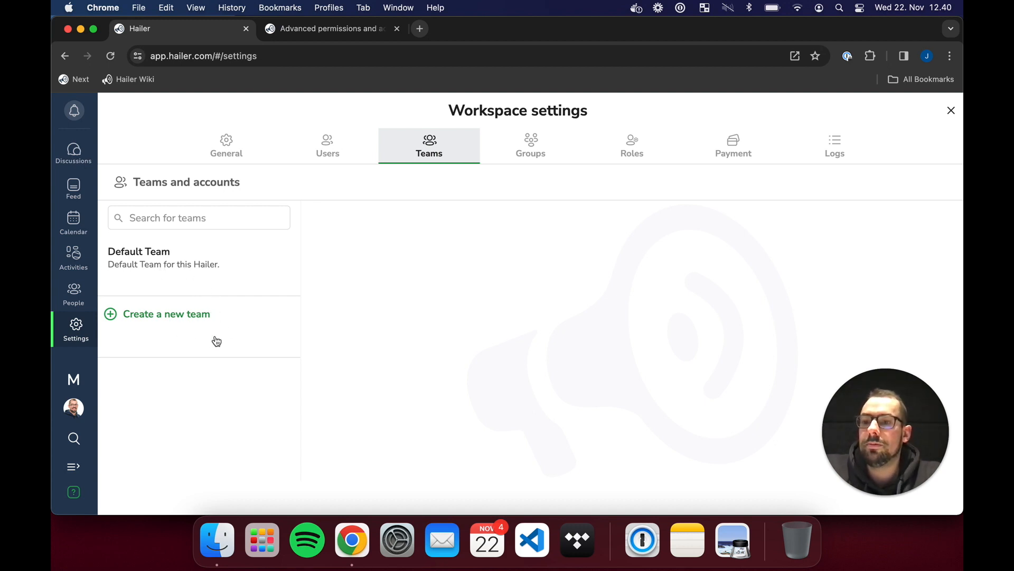
- Add two new teams and rename Default Team to 'Reseller network administrators'
click(178, 323)
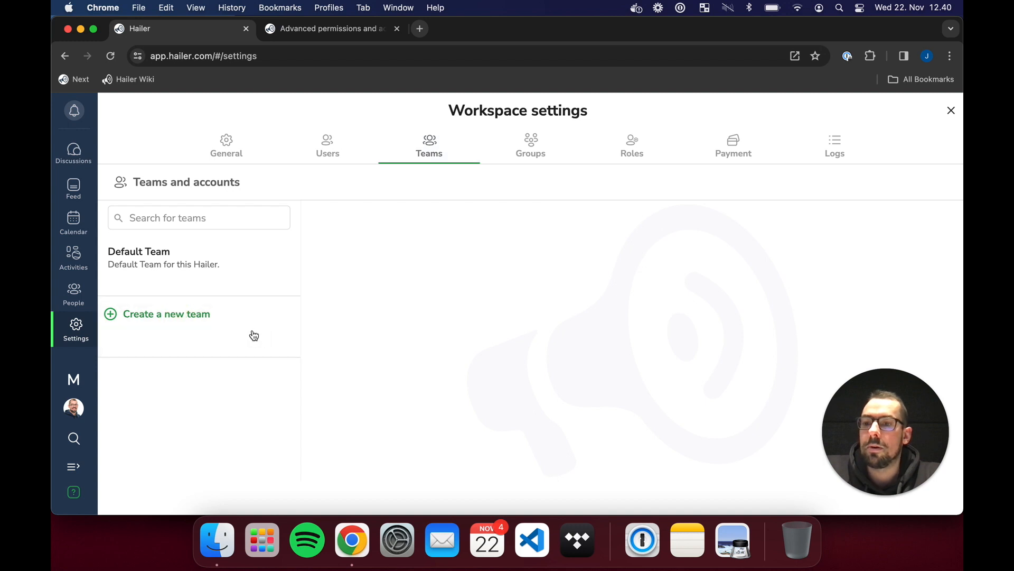
click(185, 385)
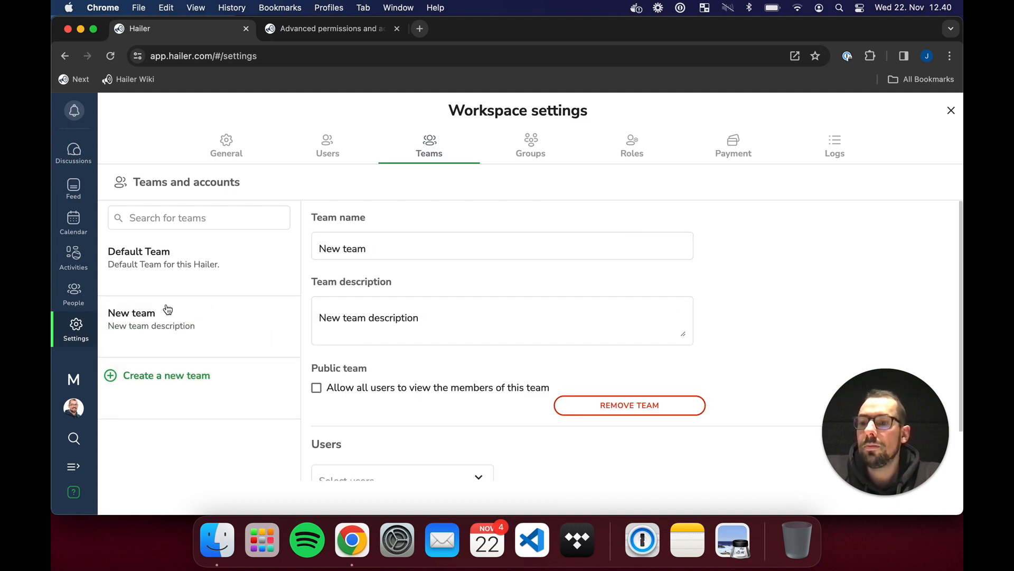
click(182, 257)
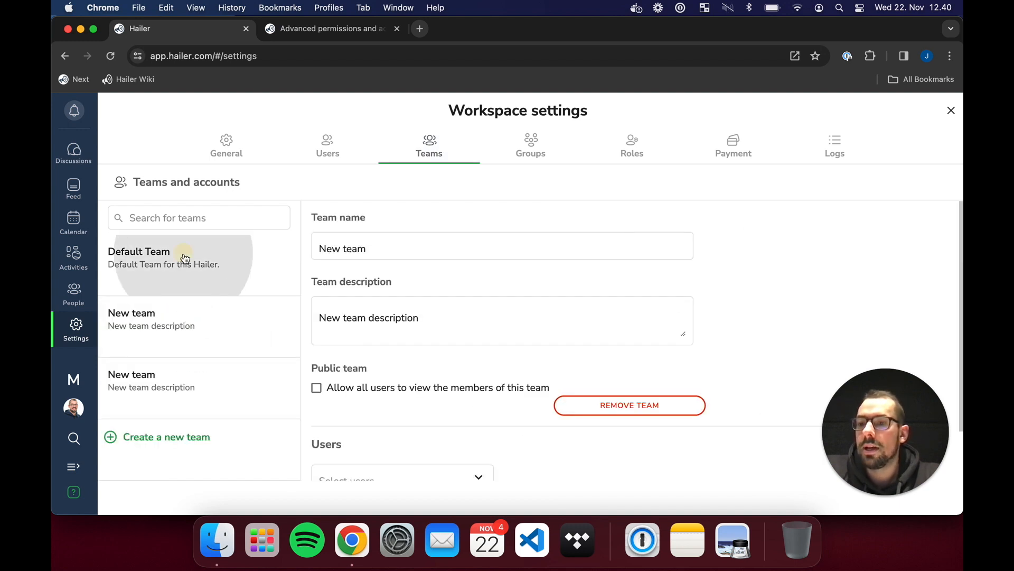
triple_click(466, 319)
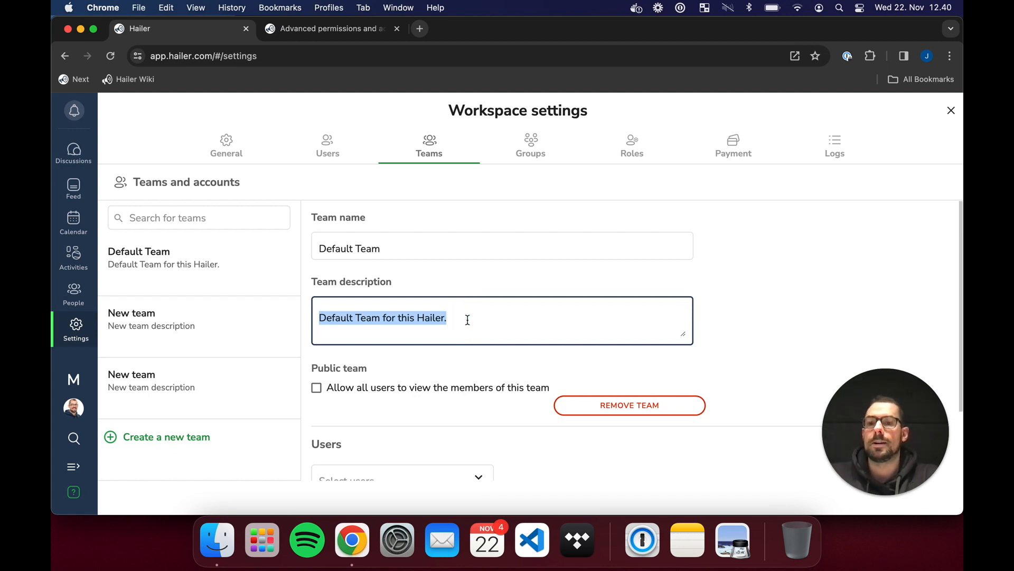
click(455, 248)
triple_click(457, 249)
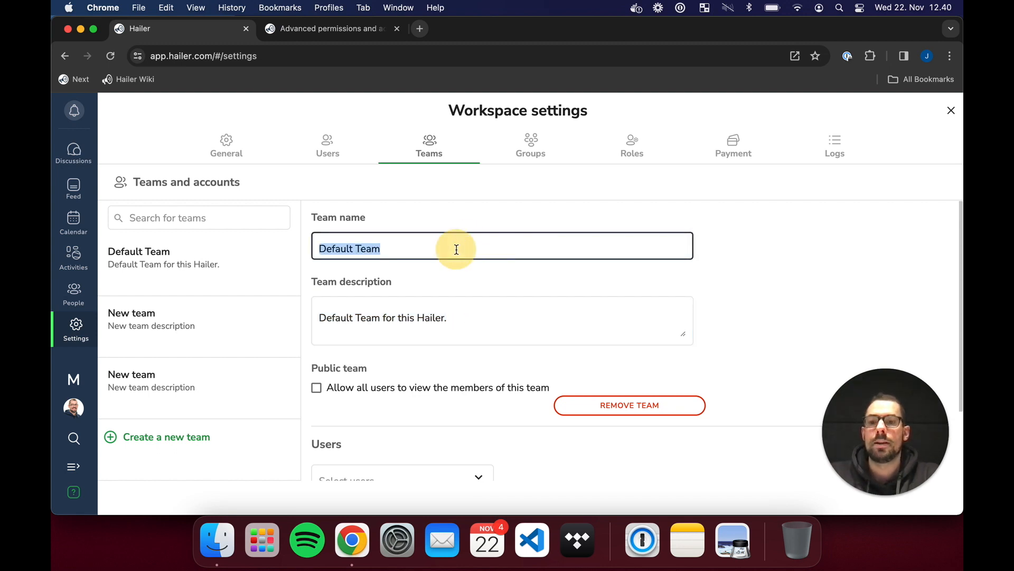
text(Reseller )
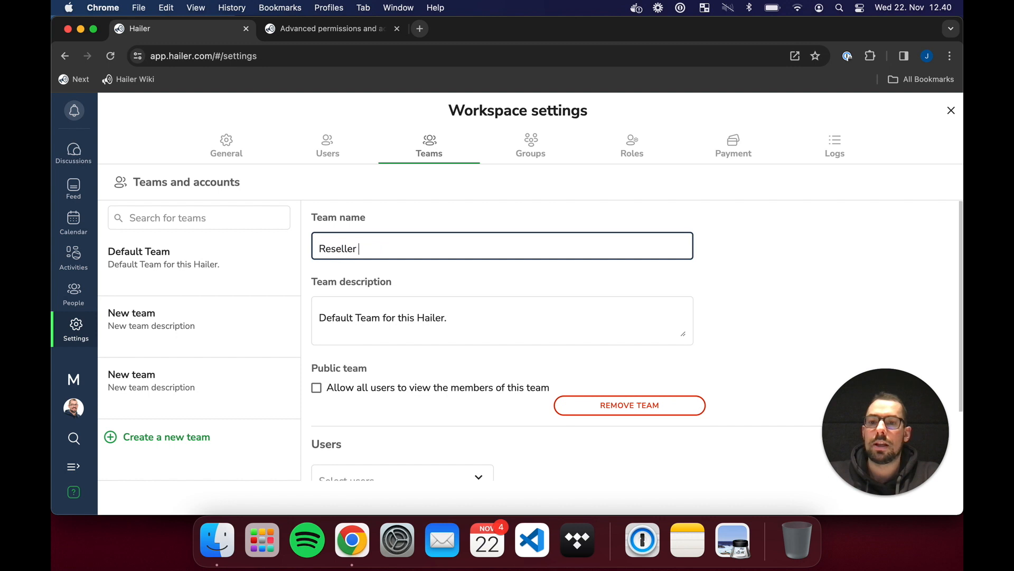
text(network administraot)
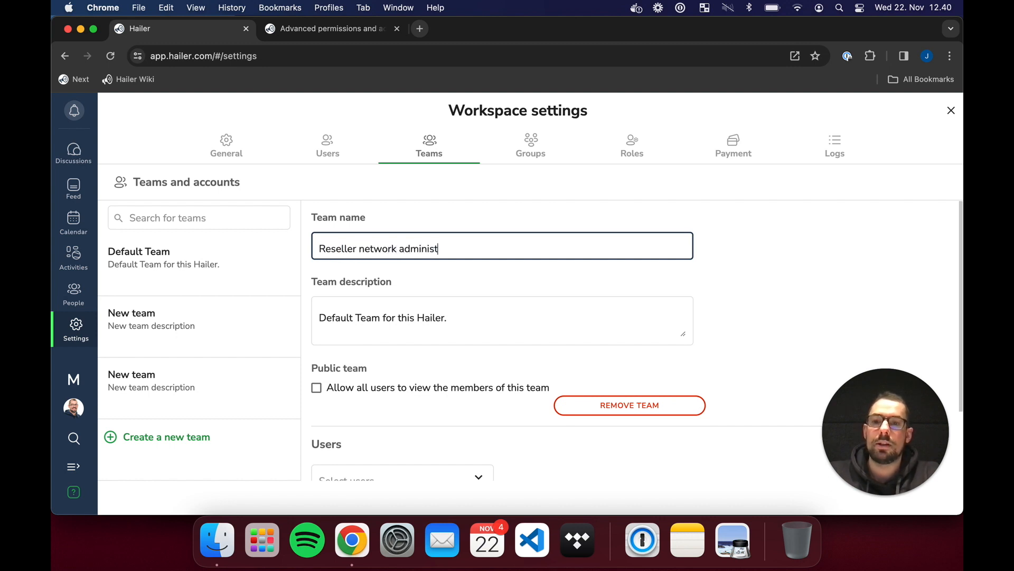
key(BackSpace)
key(BackSpace)
text(tors)
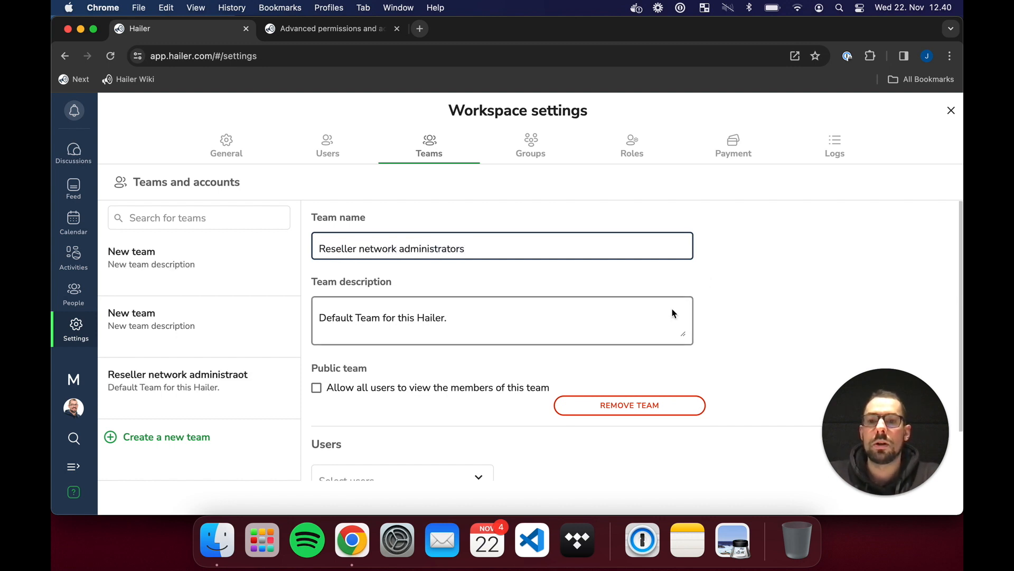
click(787, 247)
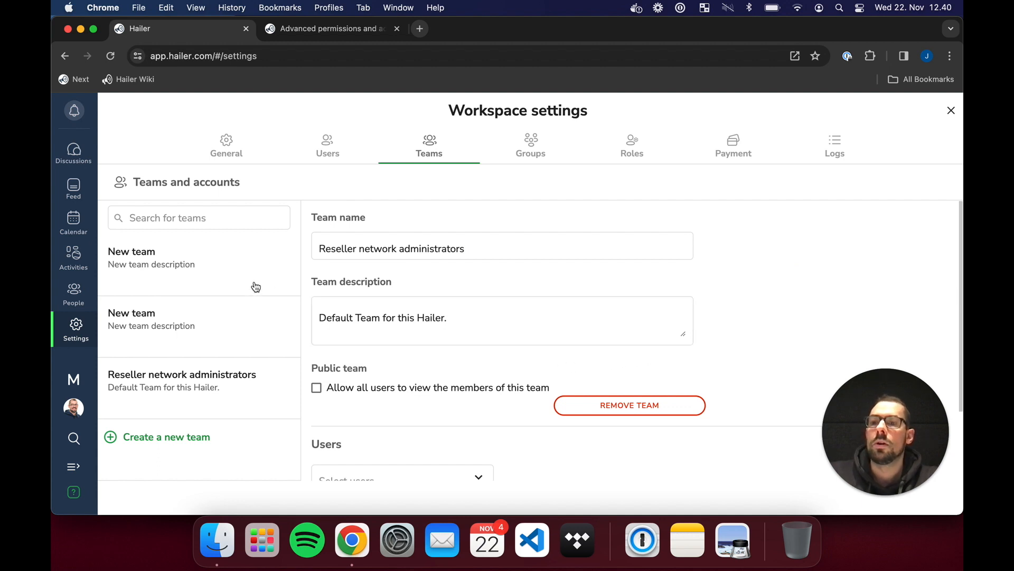
- Rename the two new teams to 'Reseller A' and 'Reseller B'
click(238, 271)
click(441, 245)
text(Reseller A)
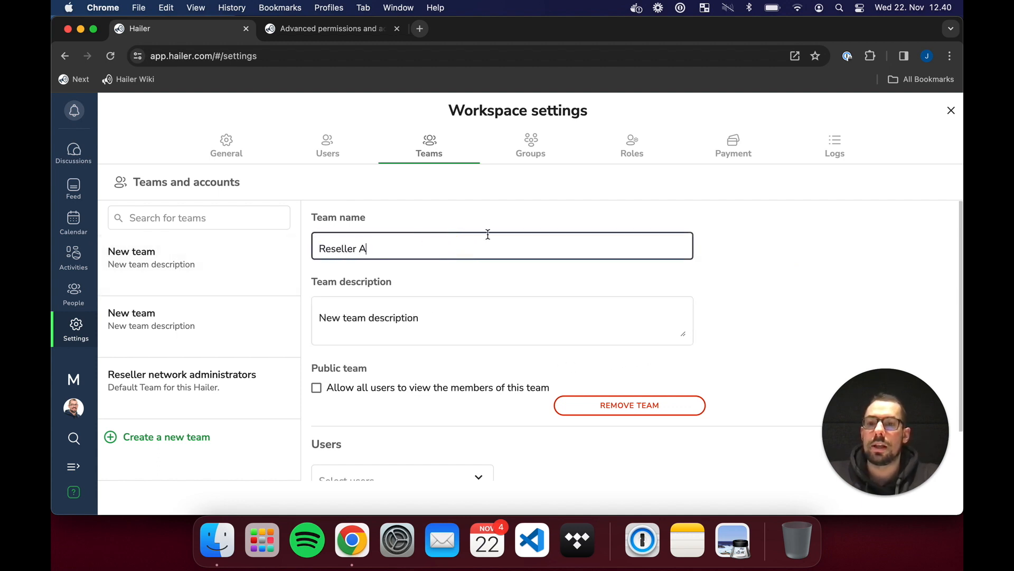
click(867, 261)
click(195, 272)
click(472, 244)
triple_click(473, 245)
text(R)
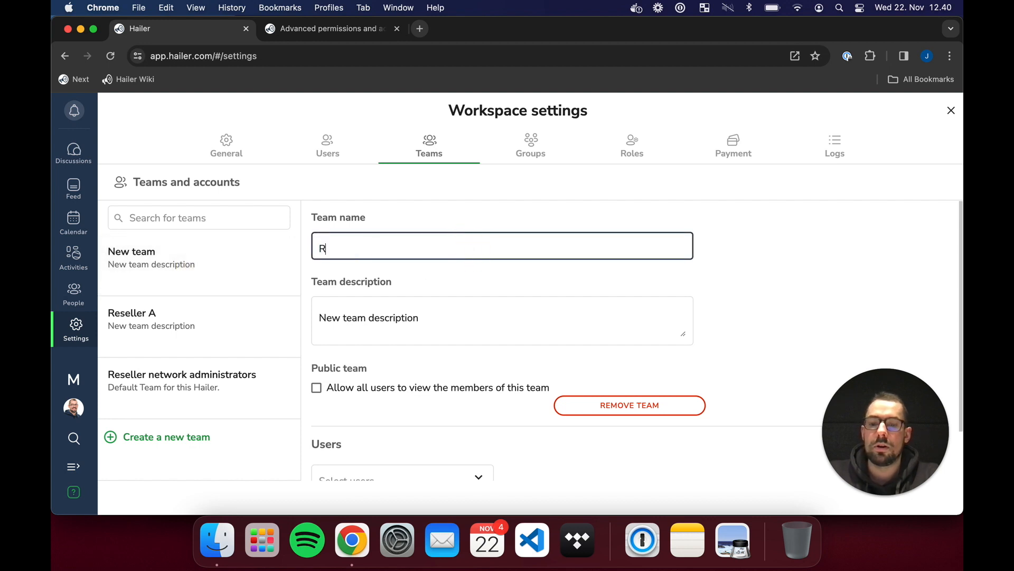
text(eseller B)
click(771, 295)
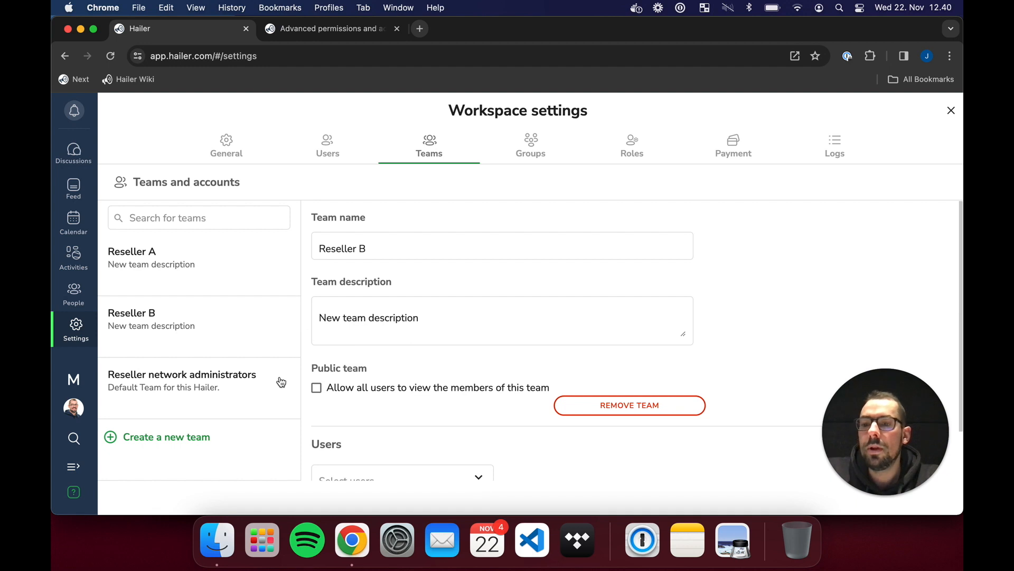
click(189, 413)
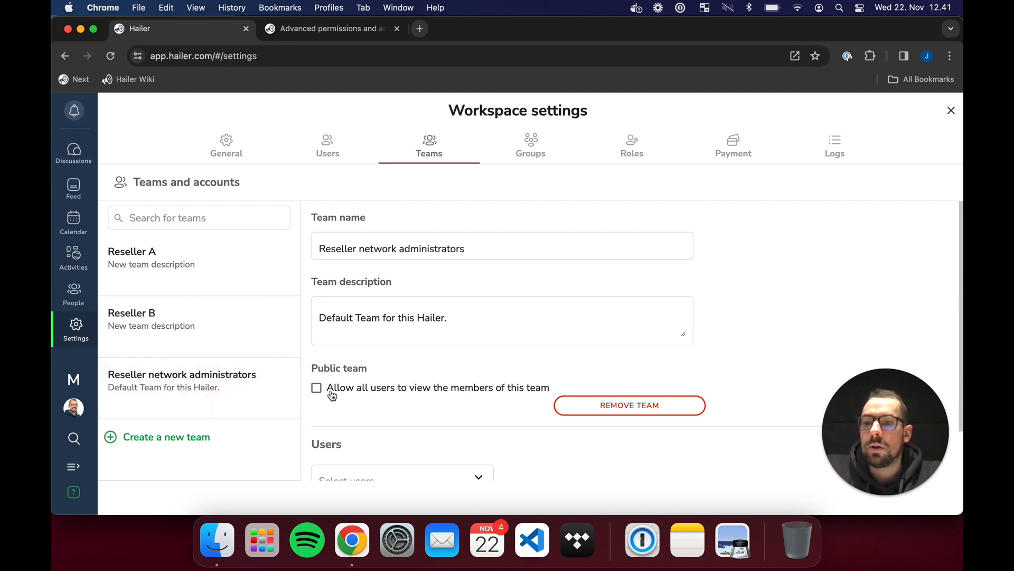
- Let all users view Reseller network administrators members, then review the Reseller A and B teams
click(386, 396)
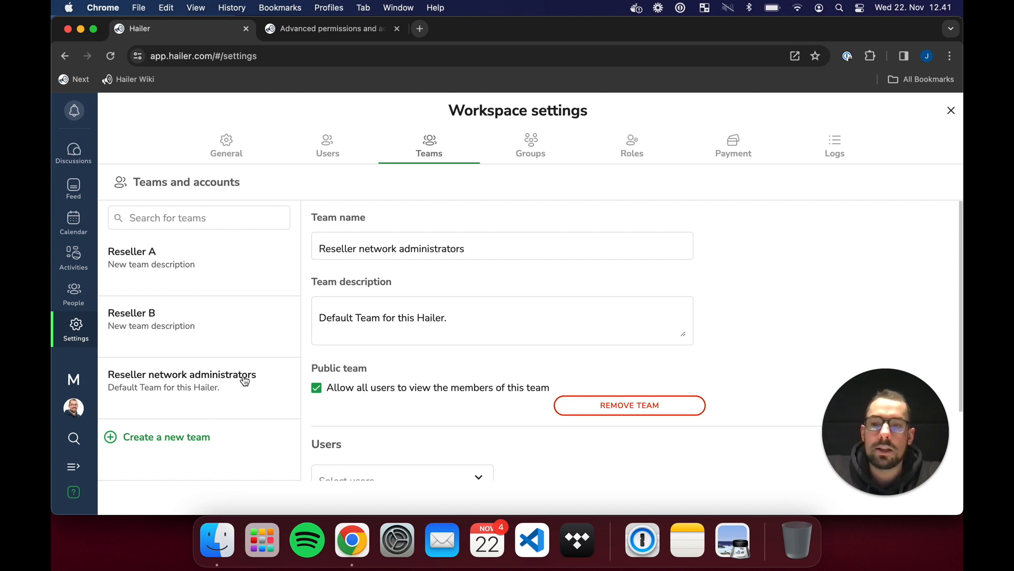
click(232, 267)
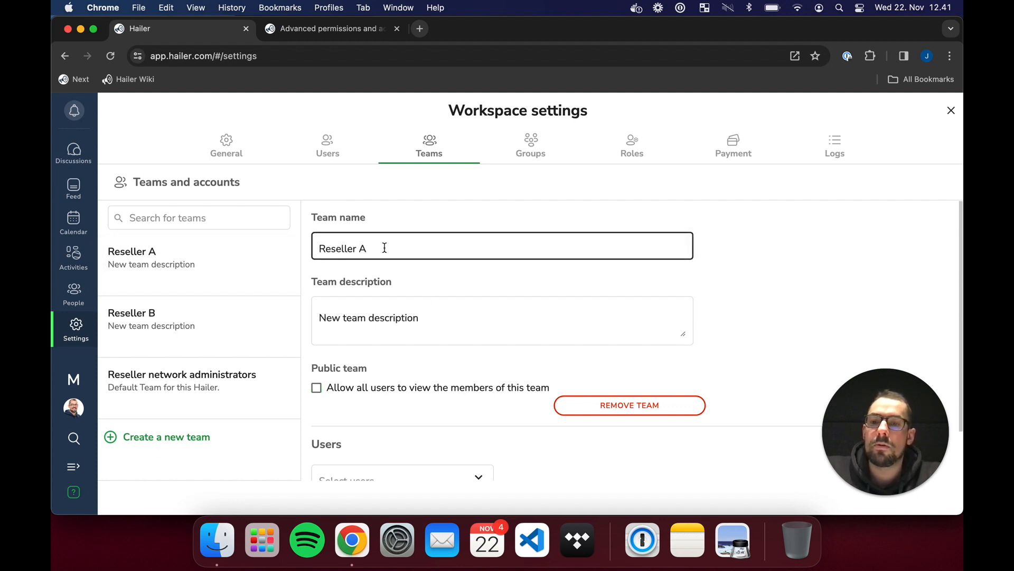
click(217, 316)
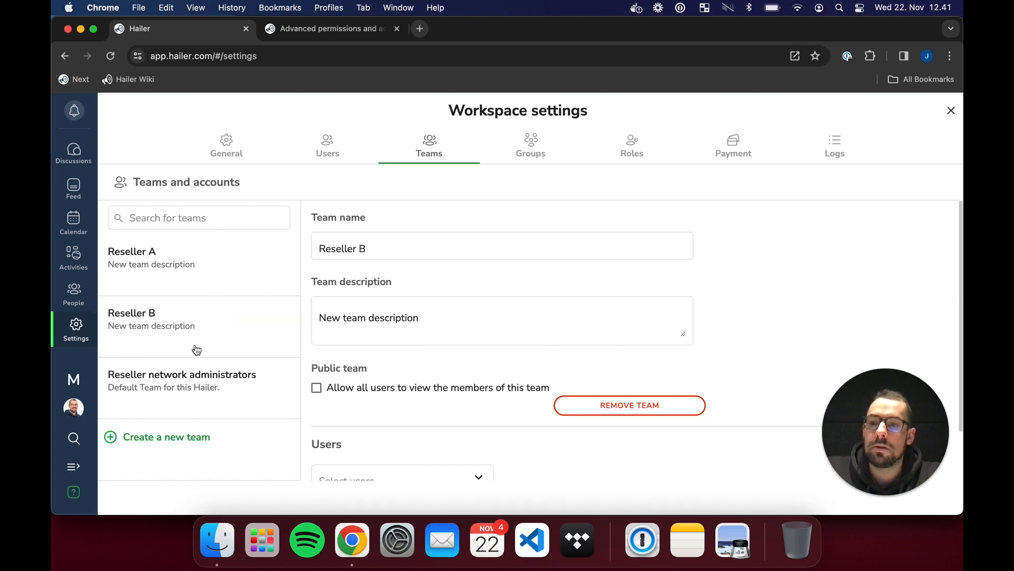
click(222, 271)
click(820, 244)
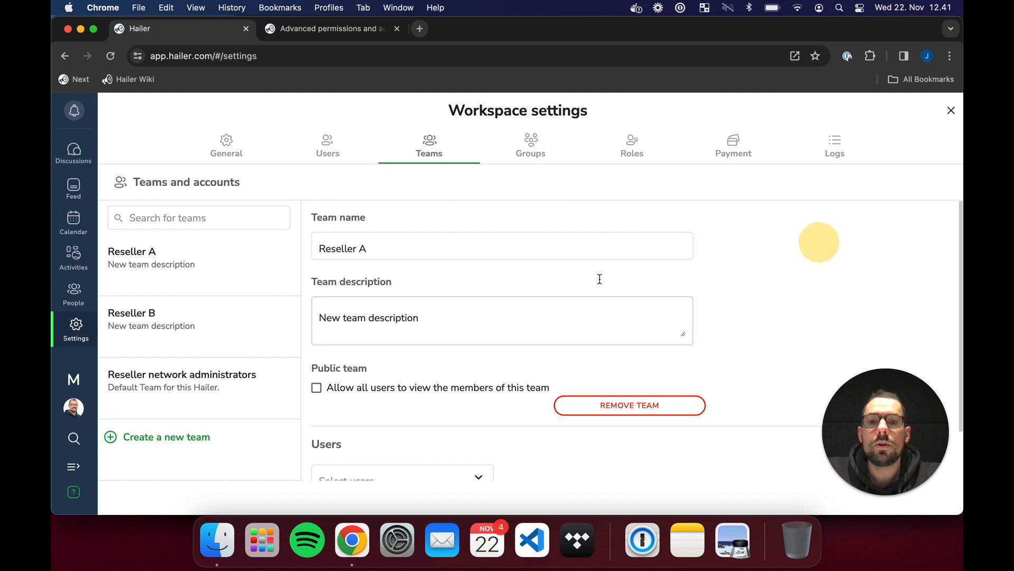
- Under Groups, create a new group named 'Resellers'
click(538, 144)
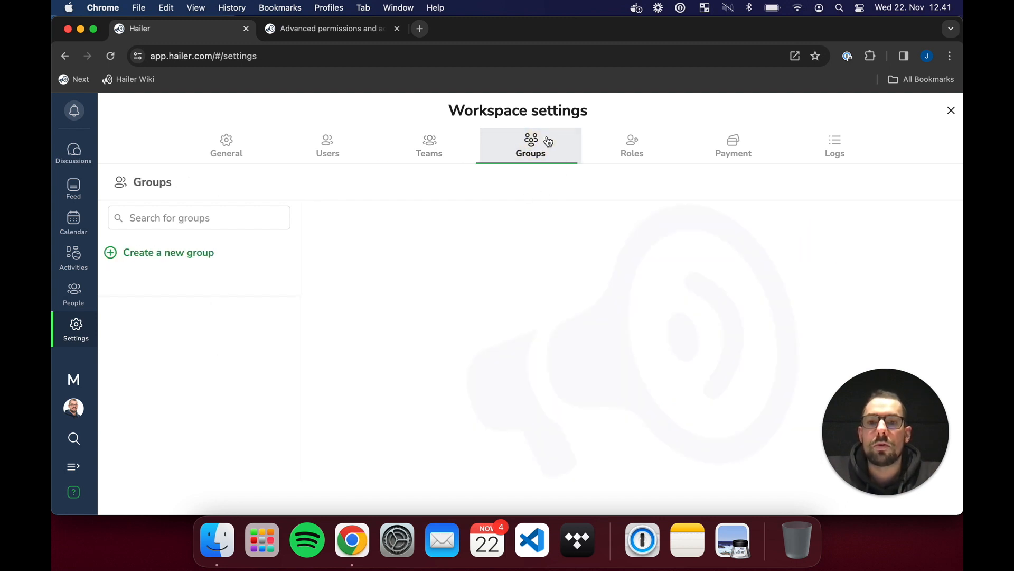
click(187, 260)
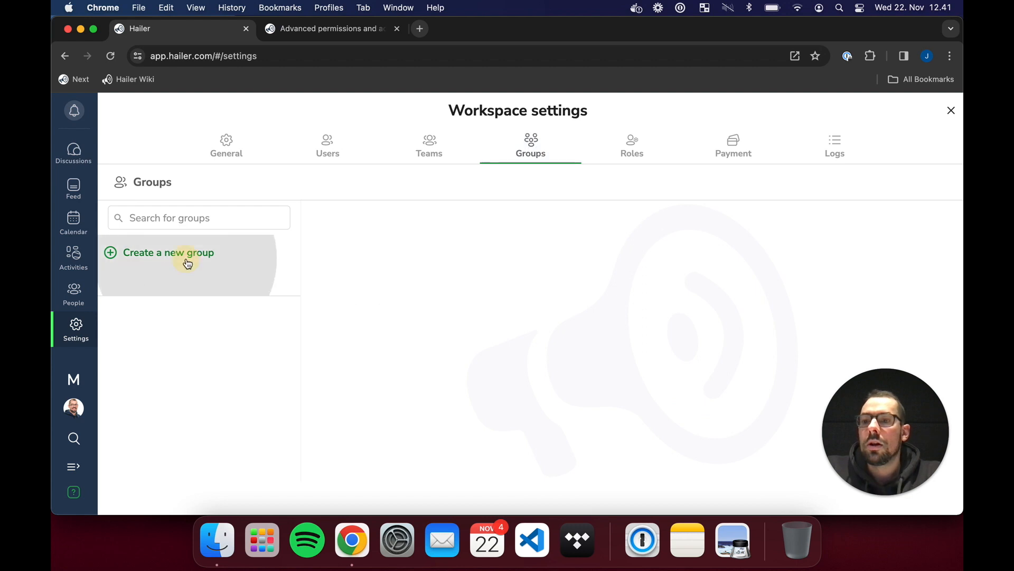
click(180, 259)
triple_click(427, 247)
text(Rse)
key(BackSpace)
key(BackSpace)
text(esellers)
click(797, 267)
- Give the Resellers group the description 'All resellers'
scroll(724, 317, down, 1)
click(460, 298)
triple_click(460, 298)
text(All resellers)
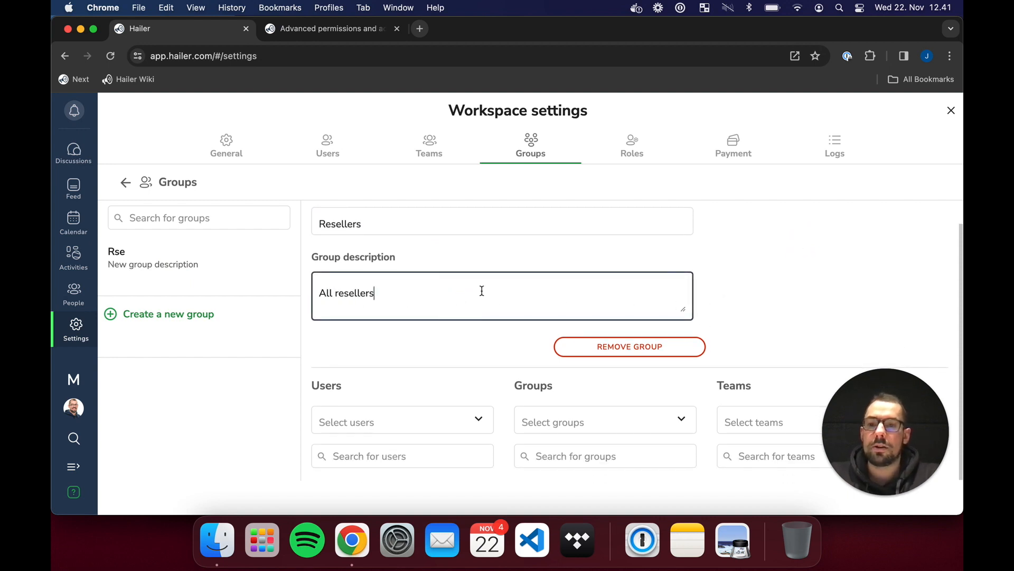
click(771, 264)
scroll(750, 317, up, 1)
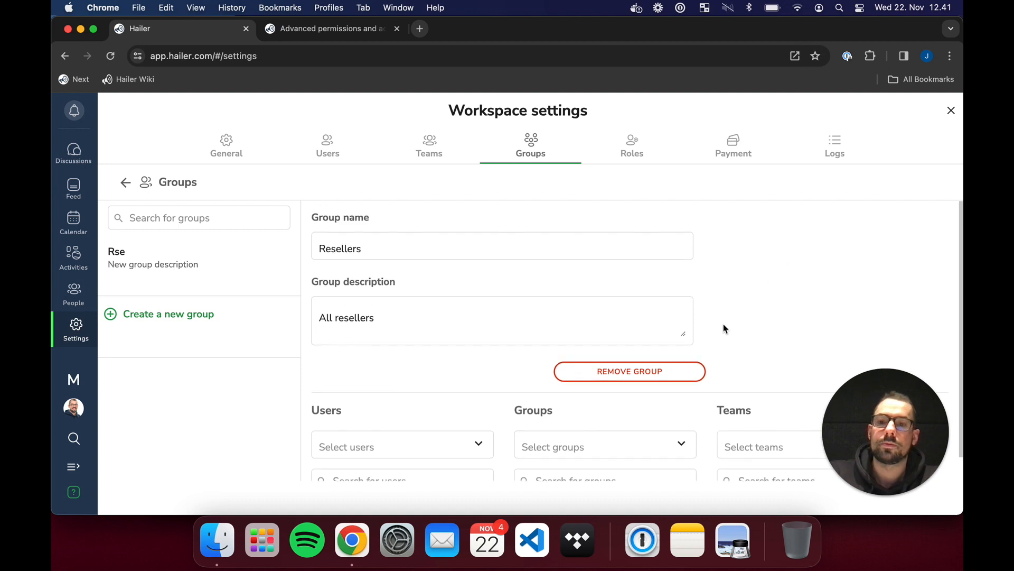
scroll(751, 243, down, 1)
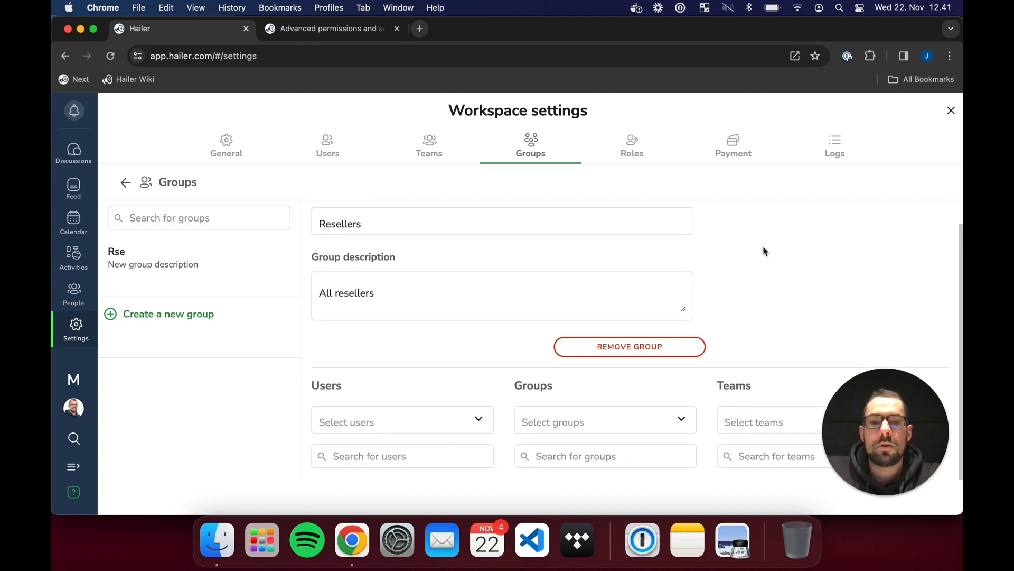
drag(898, 433, 70, 490)
- Add the teams Reseller A and Reseller B to the Resellers group
click(870, 325)
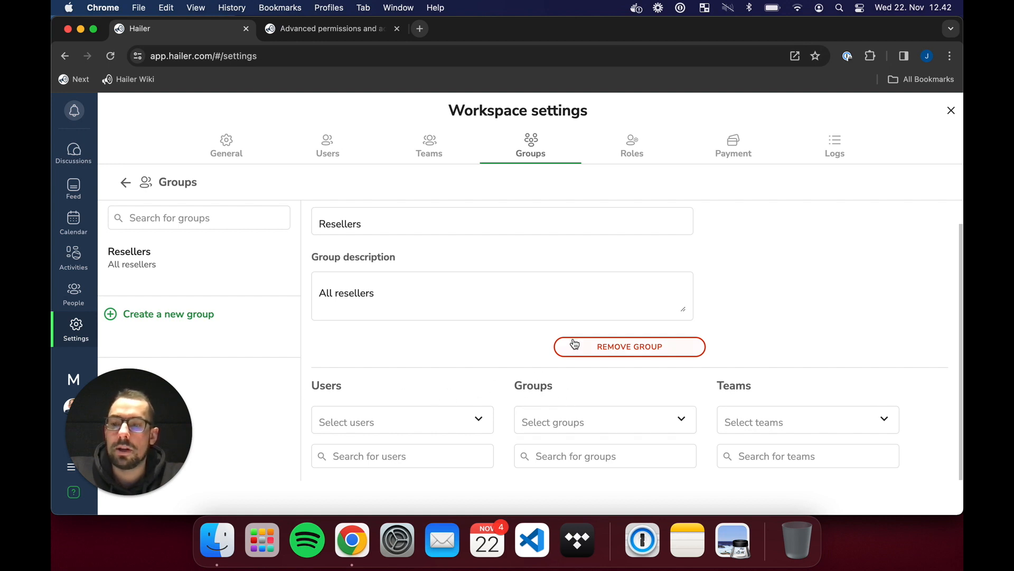
click(883, 419)
click(846, 448)
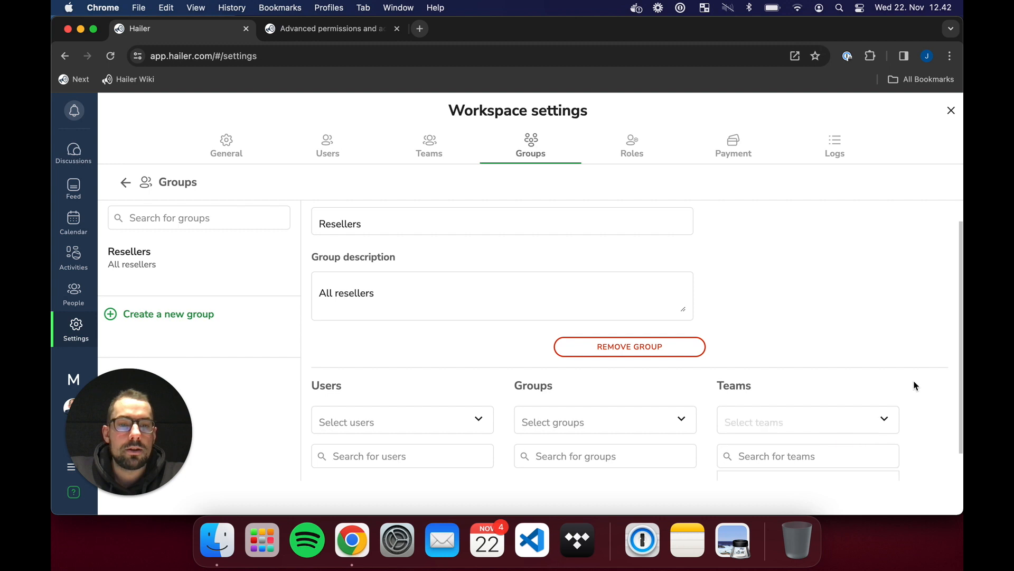
scroll(917, 401, down, 1)
click(884, 388)
click(837, 412)
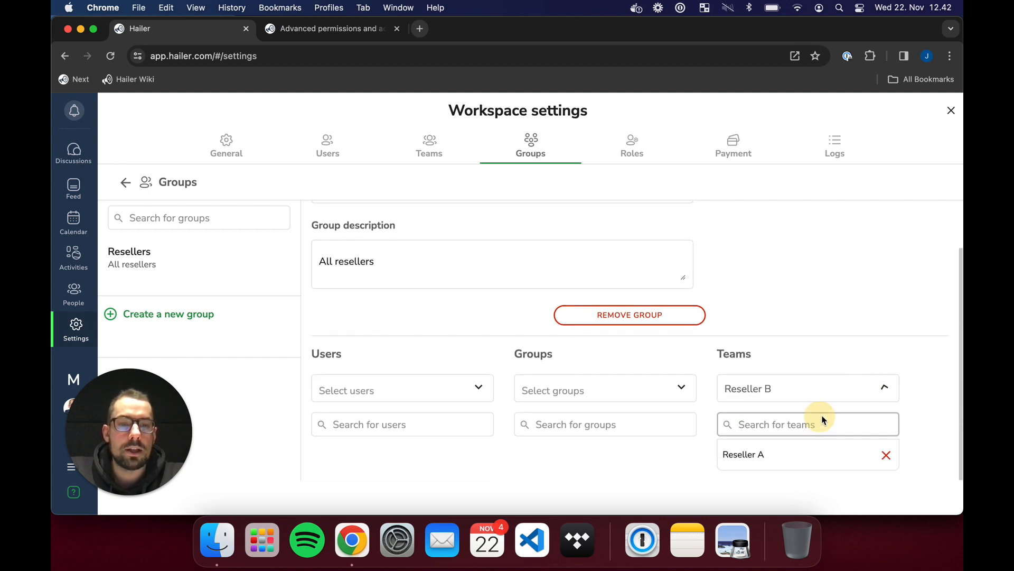
scroll(917, 378, down, 1)
scroll(883, 336, up, 3)
scroll(883, 336, down, 3)
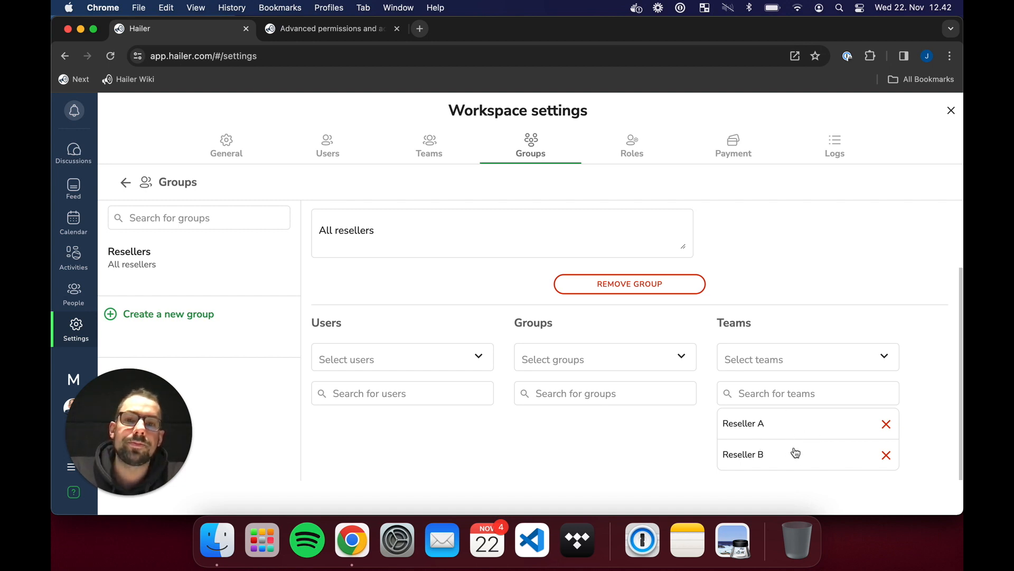
scroll(795, 453, up, 3)
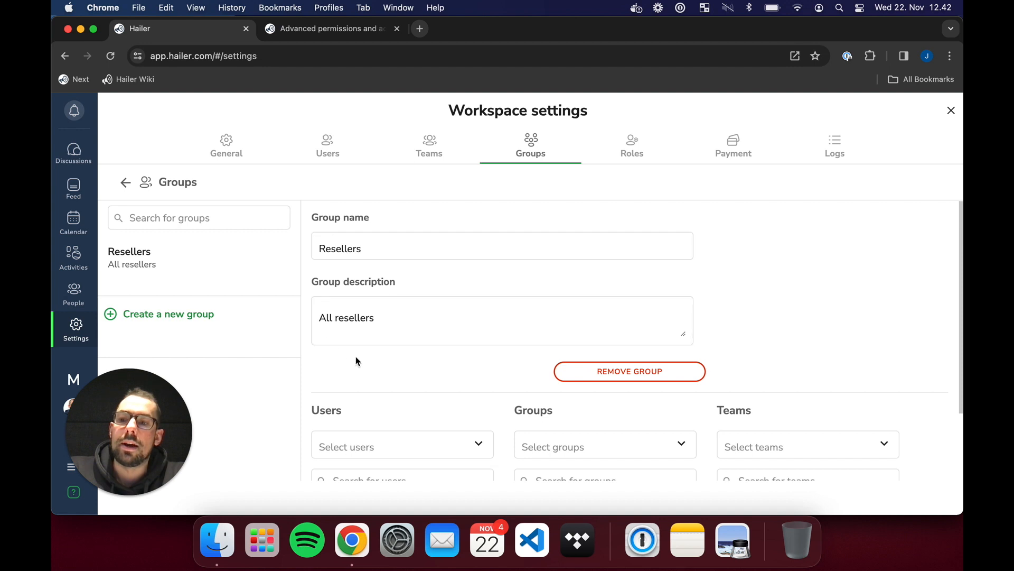
scroll(719, 366, down, 3)
scroll(776, 291, up, 3)
scroll(760, 293, down, 3)
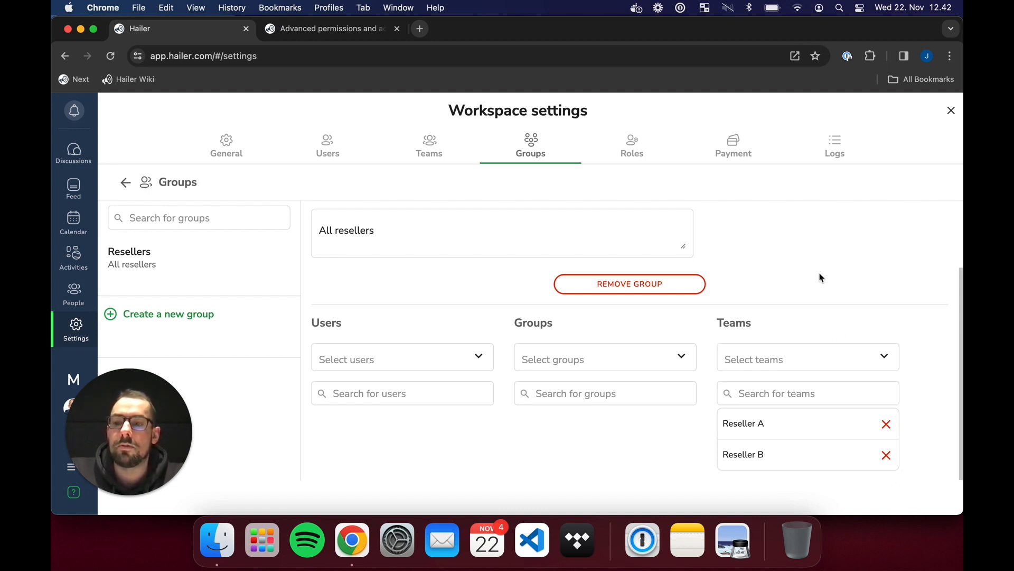
scroll(489, 193, up, 2)
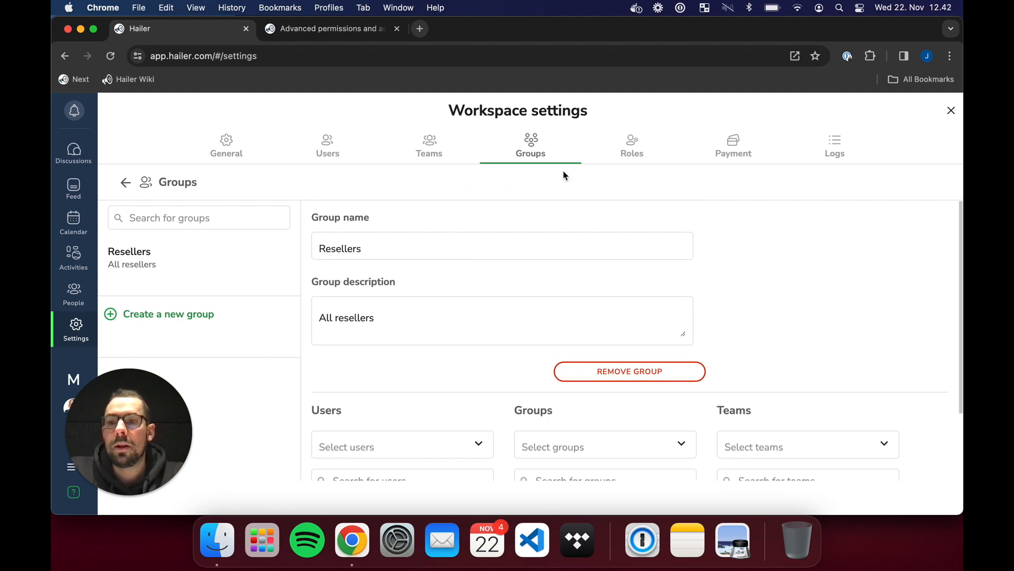
- On the Roles tab, add a new role and name it 'Reseller'
click(636, 146)
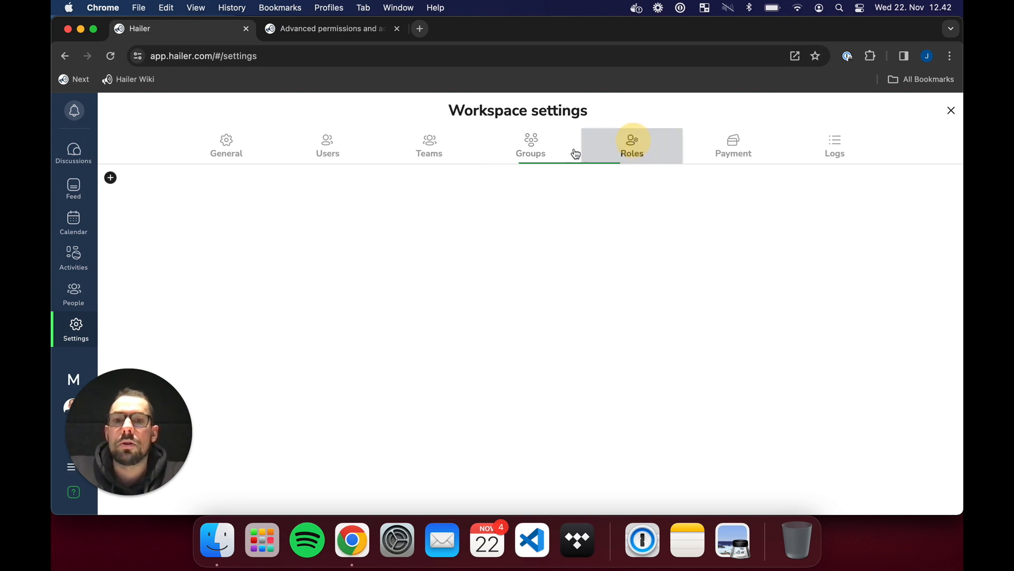
click(111, 178)
click(157, 216)
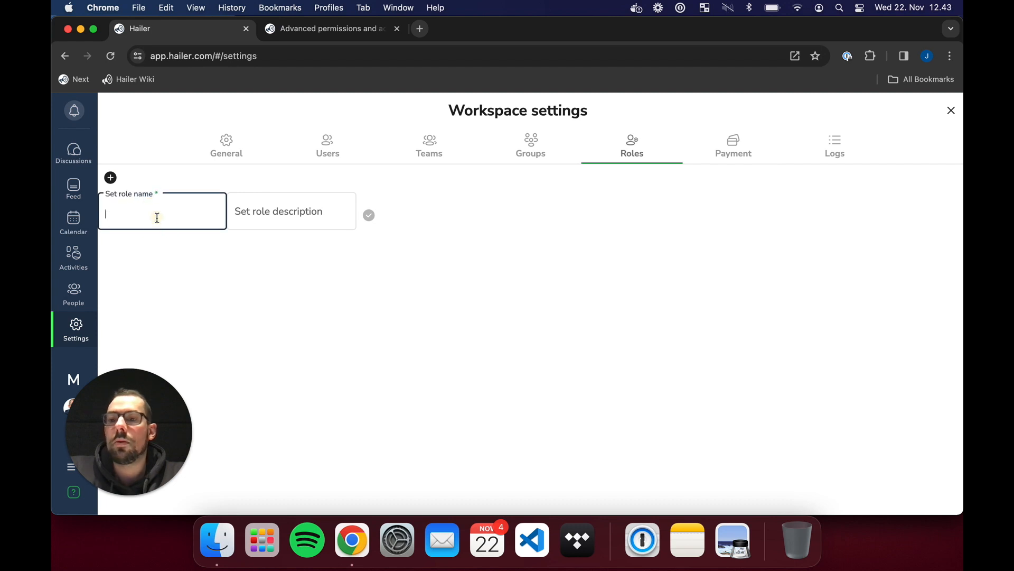
text(Reseller)
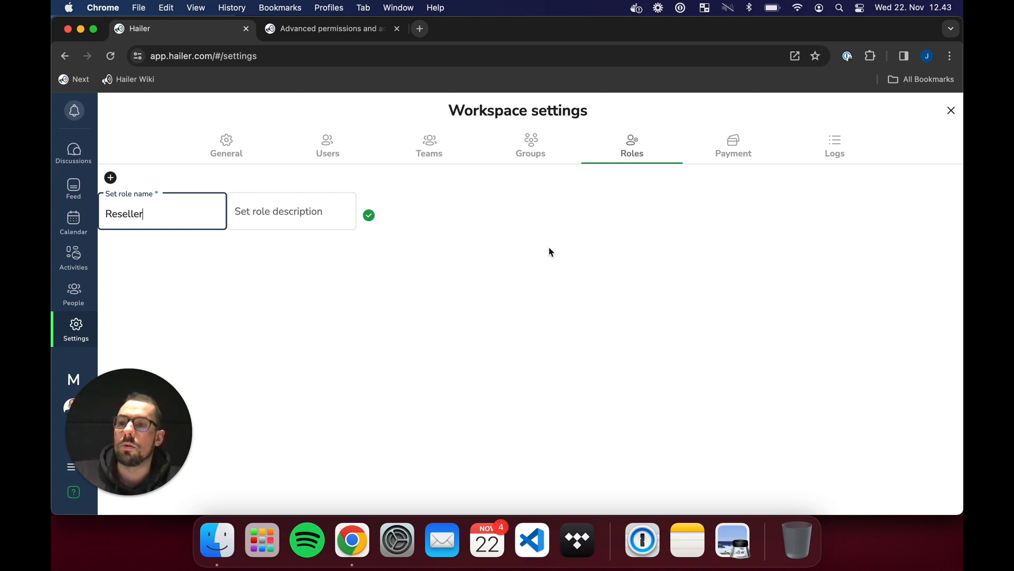
text(s)
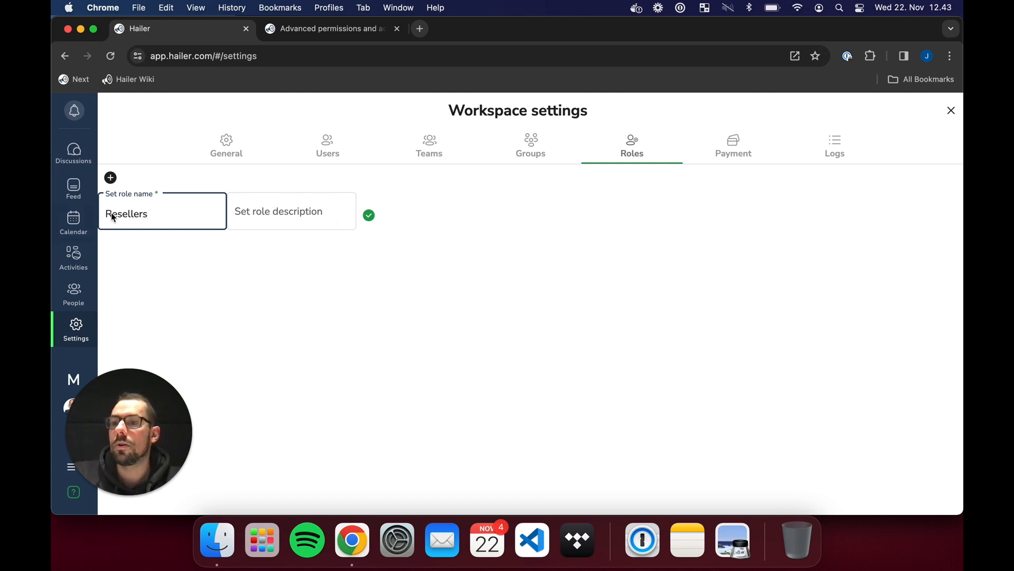
key(BackSpace)
- Save the Reseller role and disable Interact in feed and Start private discussions with anyone
click(369, 215)
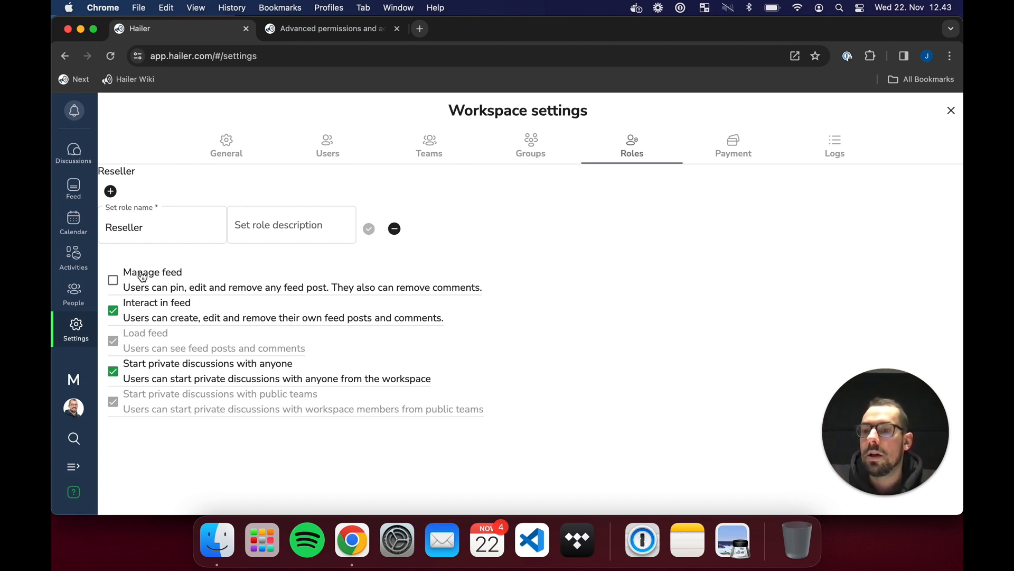
click(142, 316)
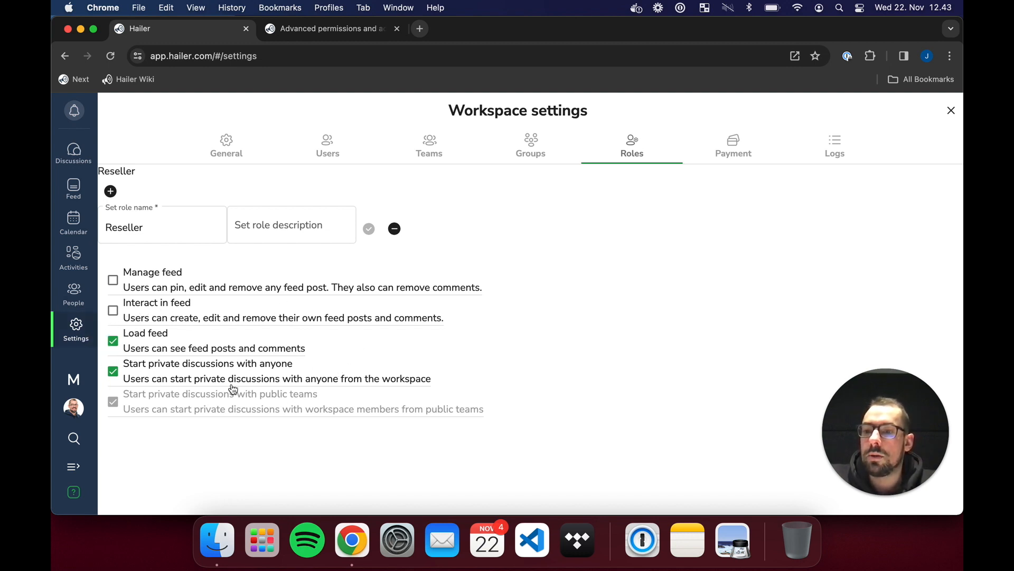
click(138, 376)
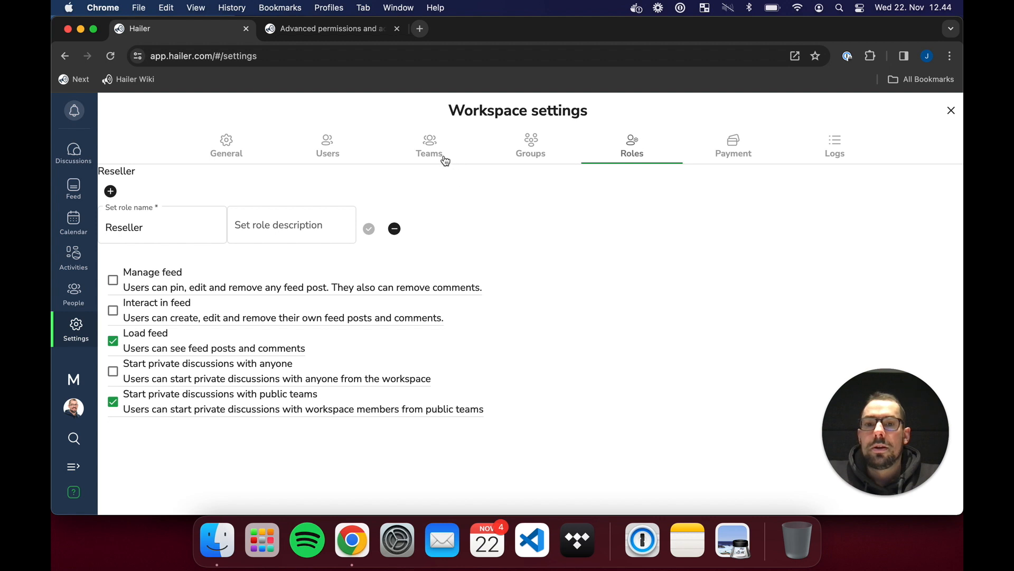
- Create an 'Administrator' role and enable Manage feed for it
click(111, 192)
click(154, 236)
text(Administ)
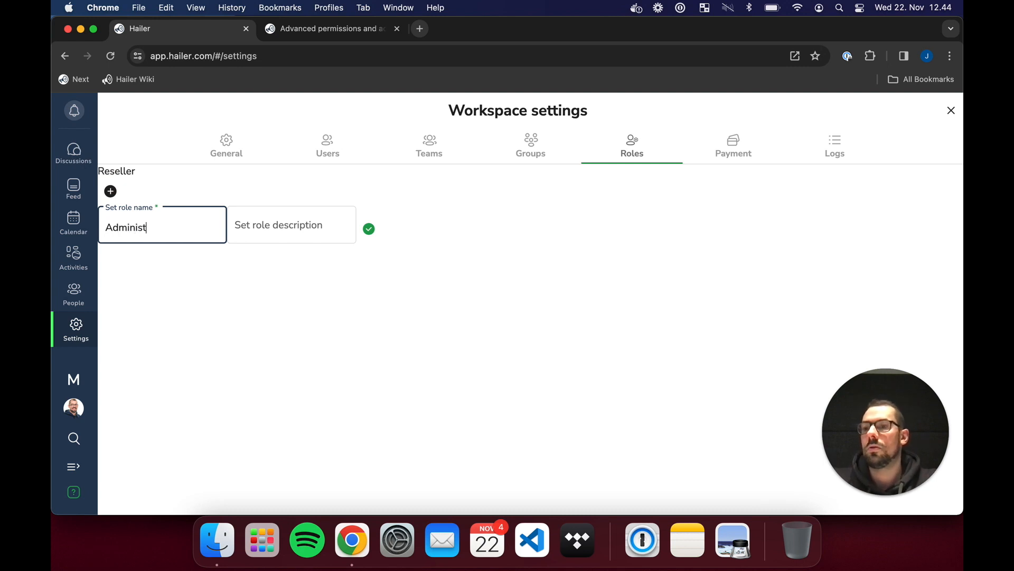
text(rator)
key(BackSpace)
key(BackSpace)
text(tor)
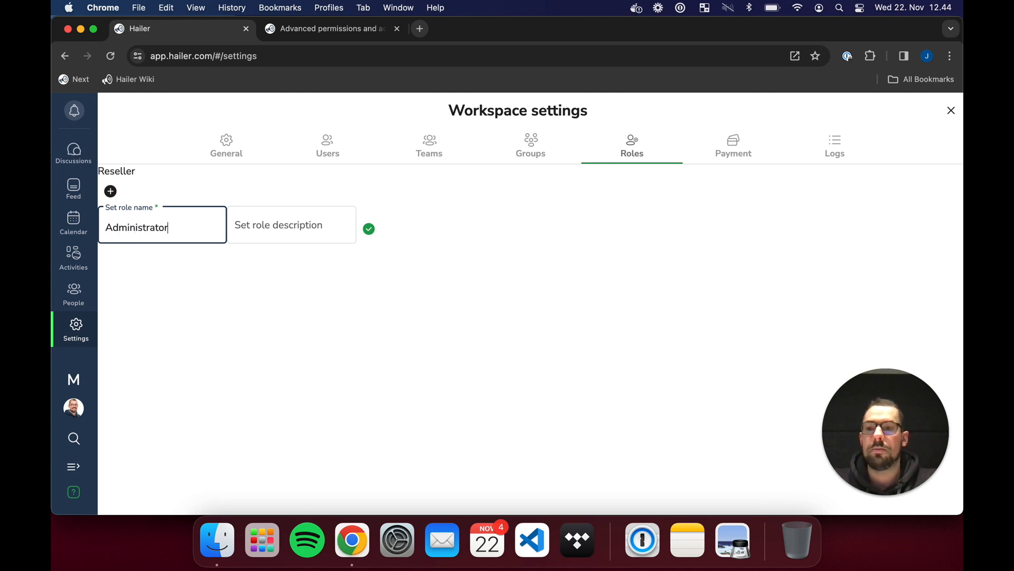
click(557, 317)
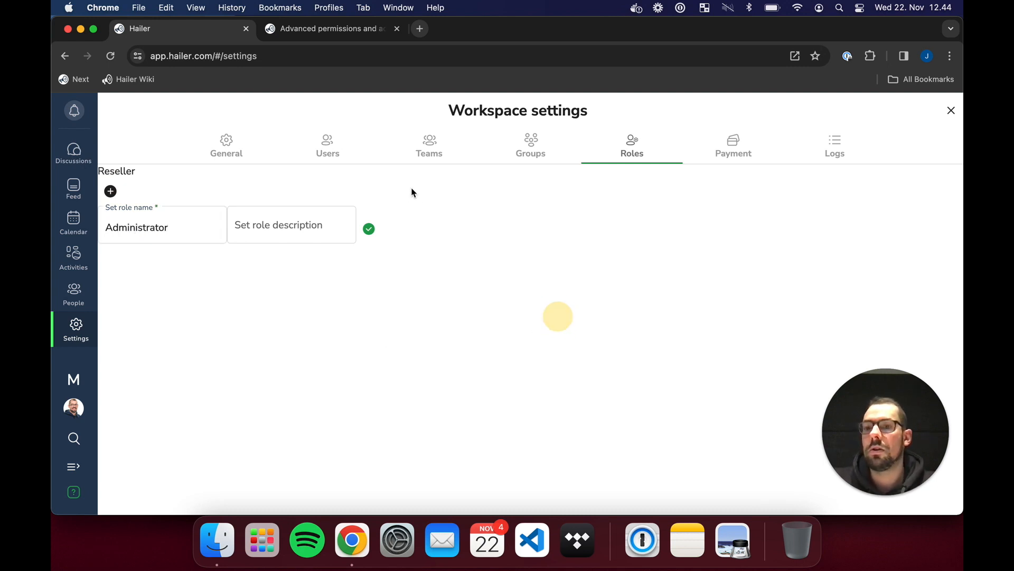
click(369, 228)
click(128, 291)
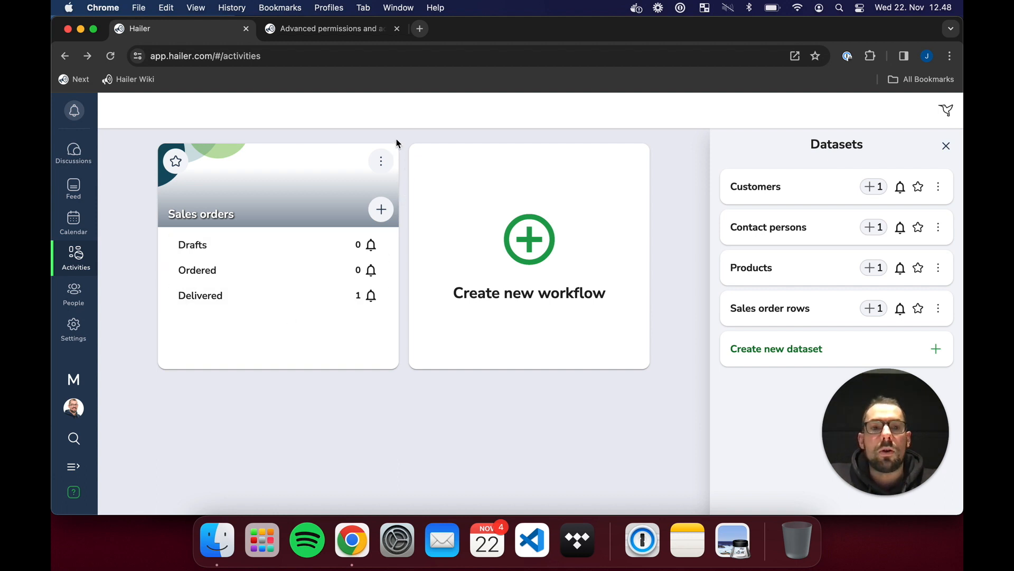
- In the Sales orders workflow permissions, turn off the predefined owner team
click(383, 163)
click(404, 189)
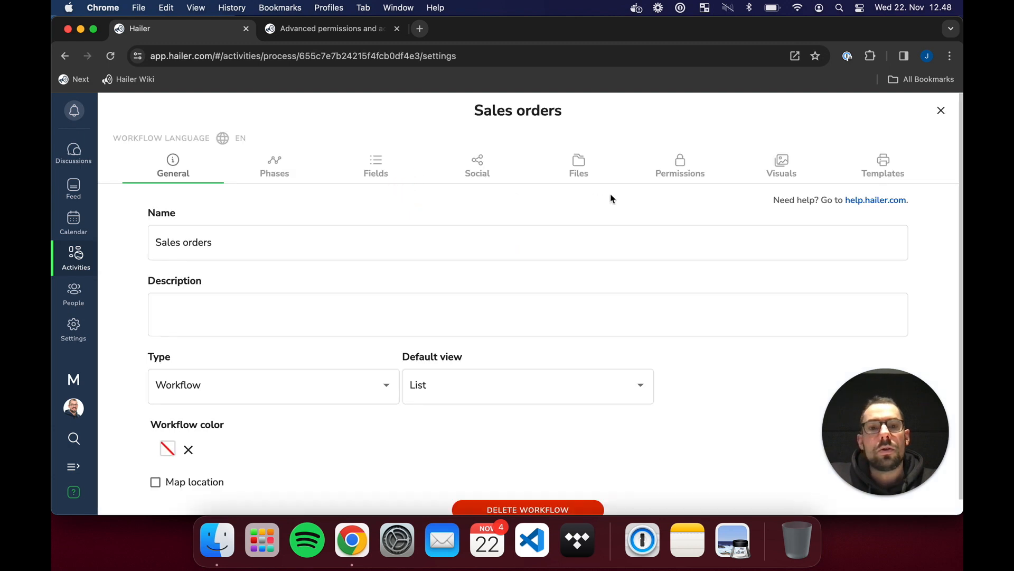
click(677, 173)
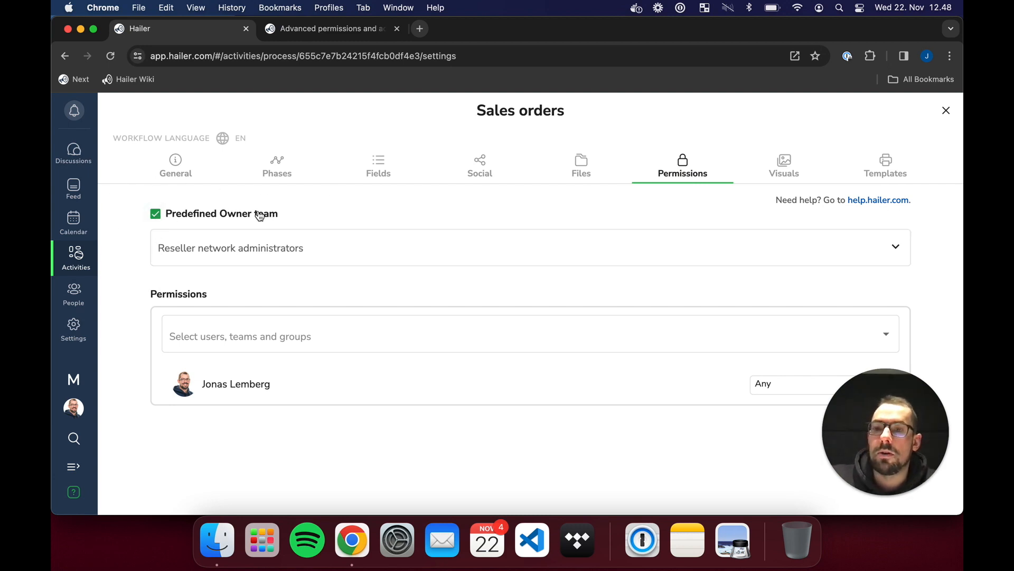
click(242, 214)
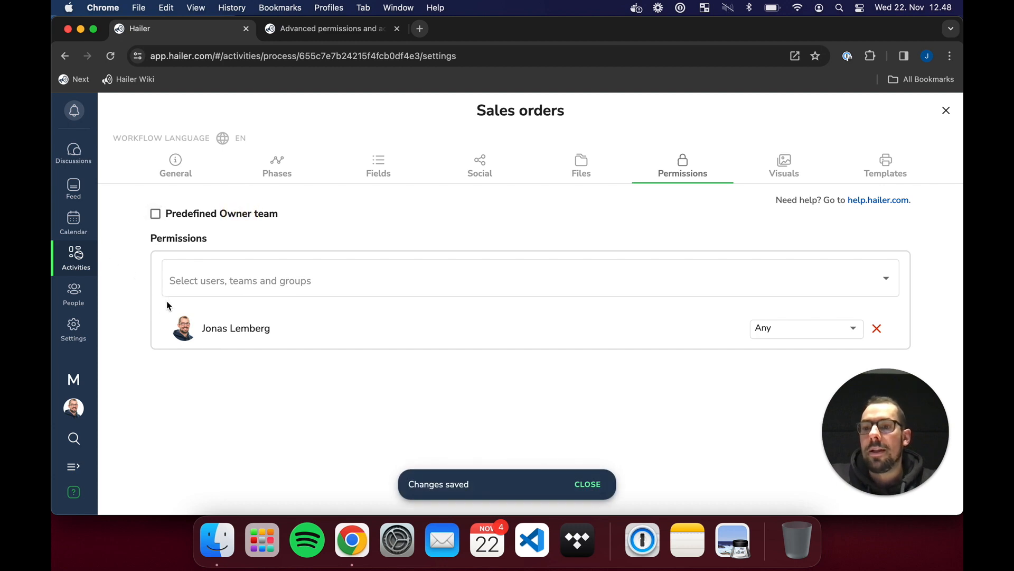
- Add the Resellers group to the workflow permissions with Own team level
click(889, 280)
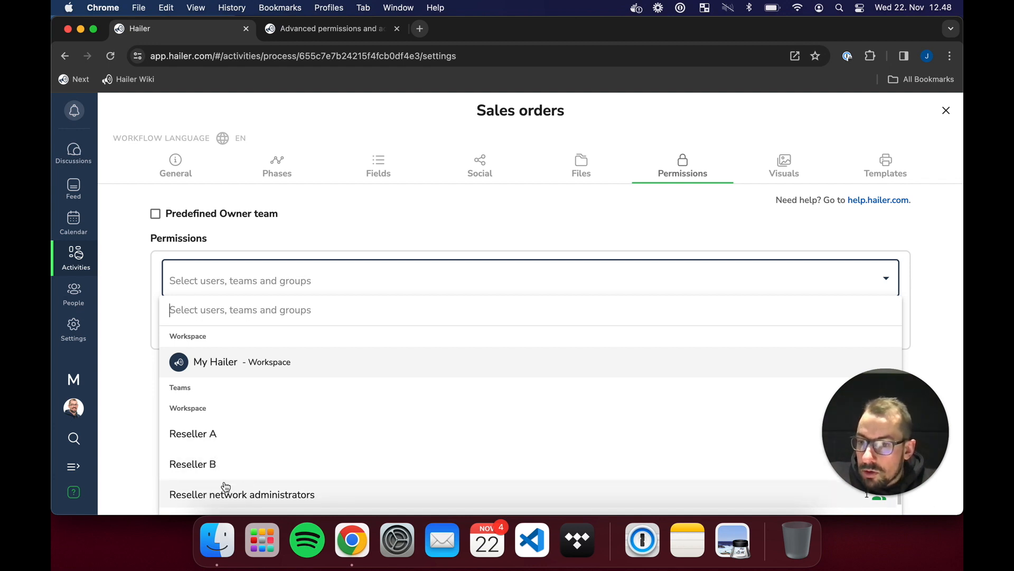
scroll(285, 502, up, 1)
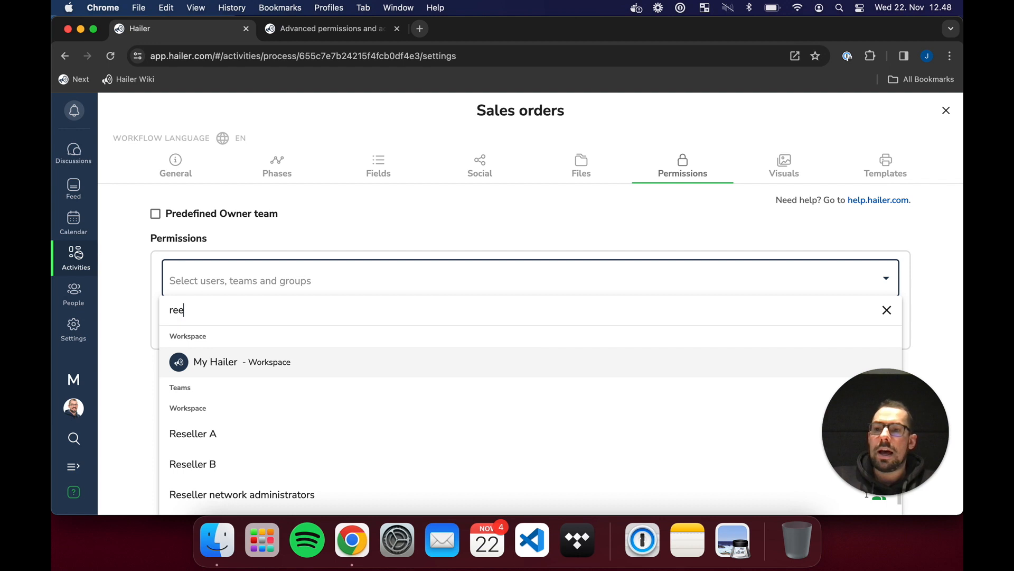
key(BackSpace)
text(sellers)
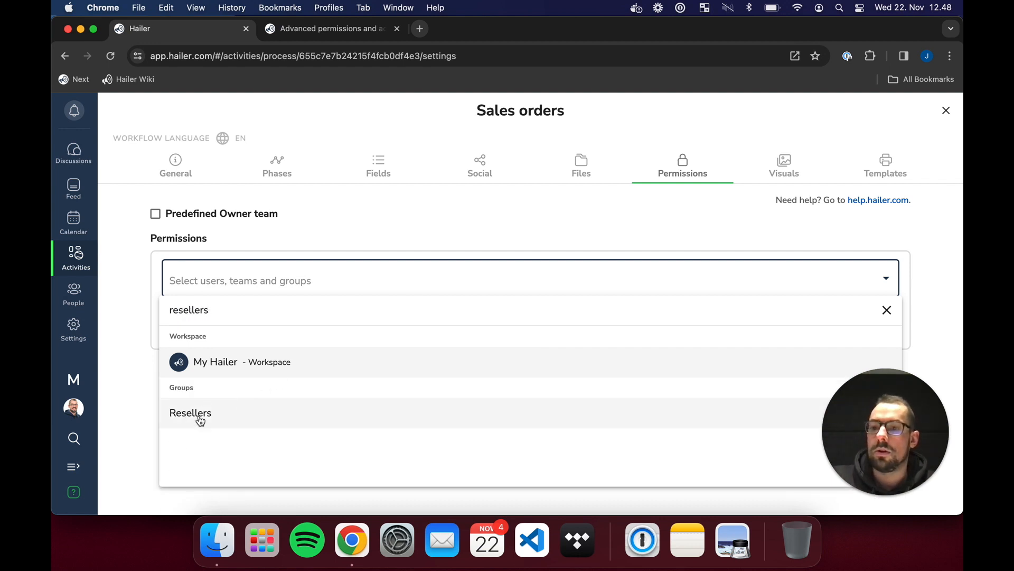
click(205, 417)
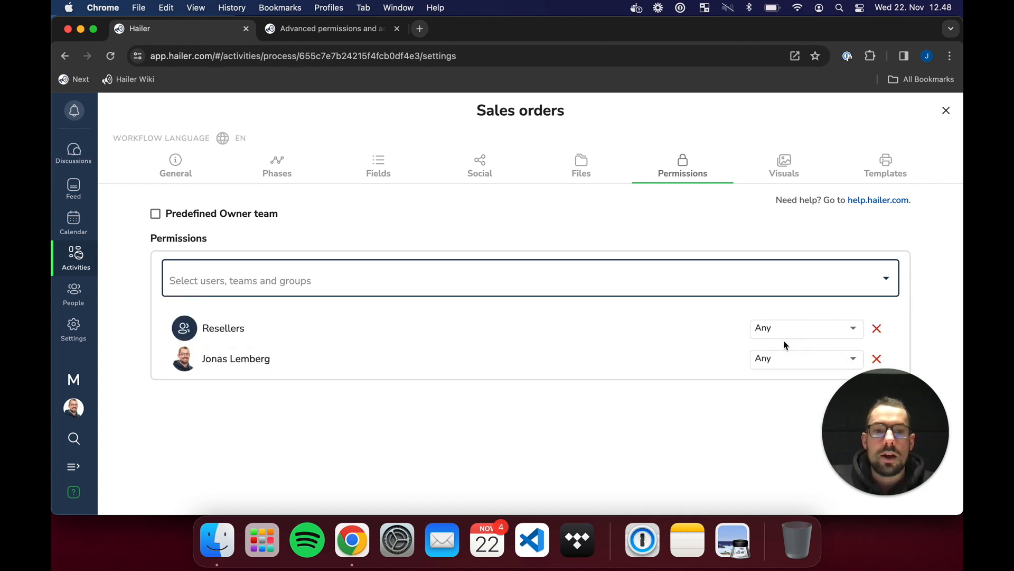
click(787, 336)
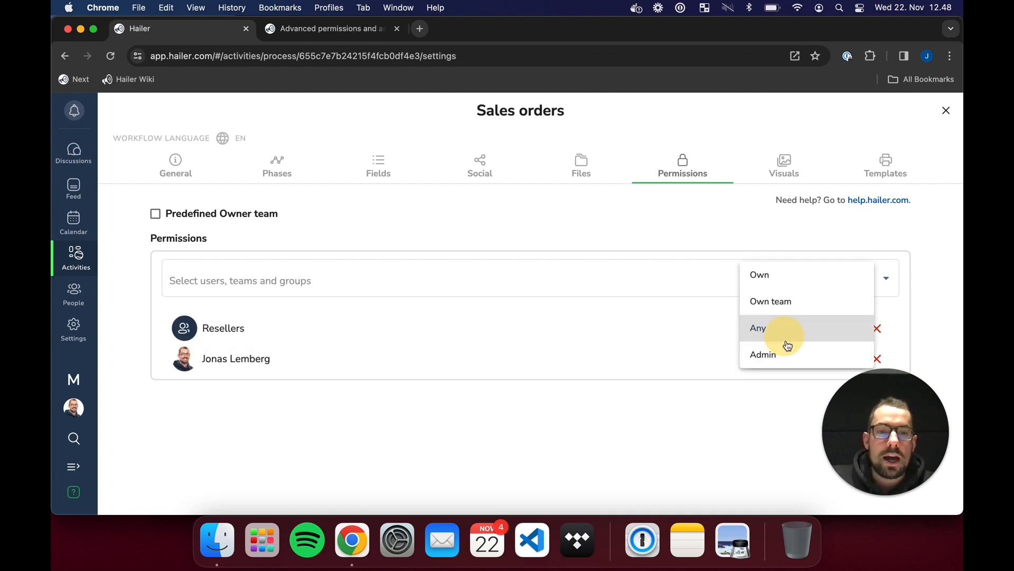
click(794, 309)
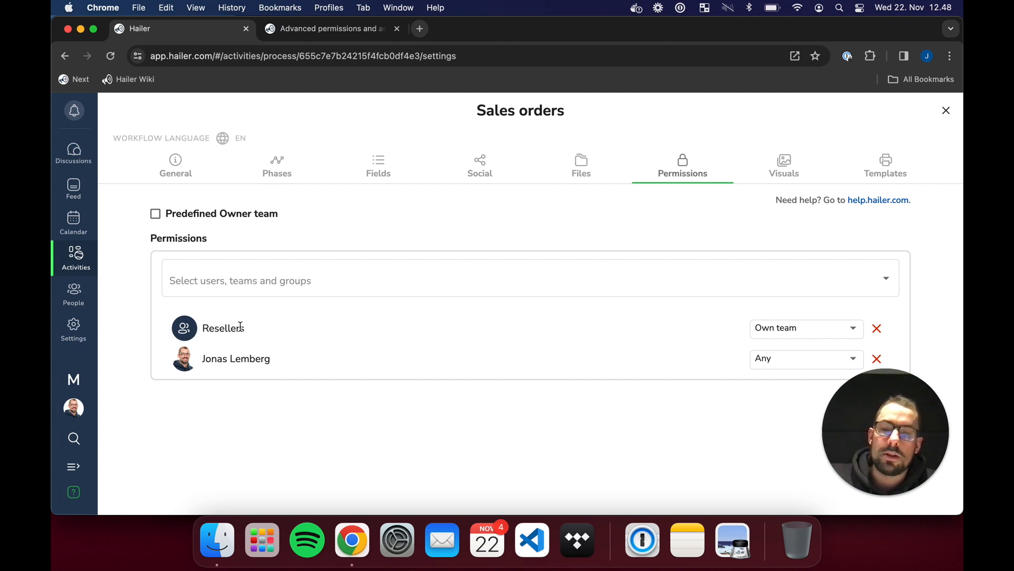
- Add Reseller network administrators to the Sales orders permissions
click(267, 294)
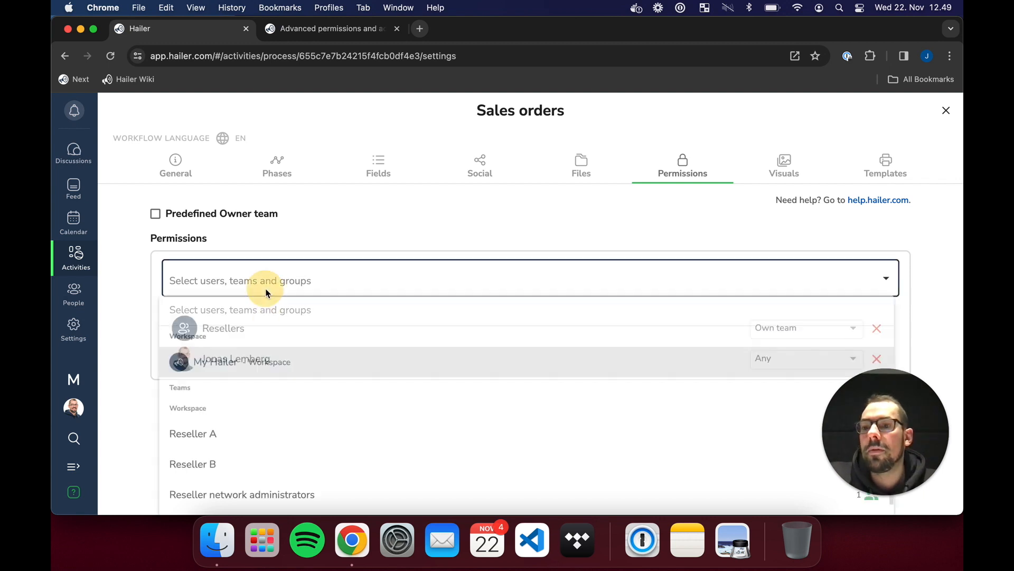
click(259, 494)
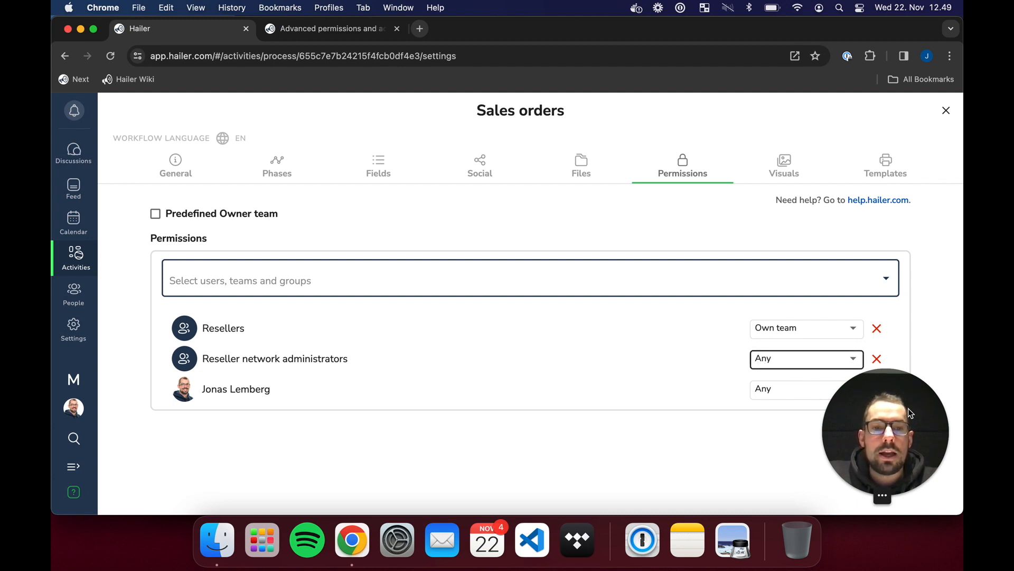
drag(908, 408, 645, 439)
- Remove the individual user's Sales orders permission and close the settings
click(878, 391)
click(877, 389)
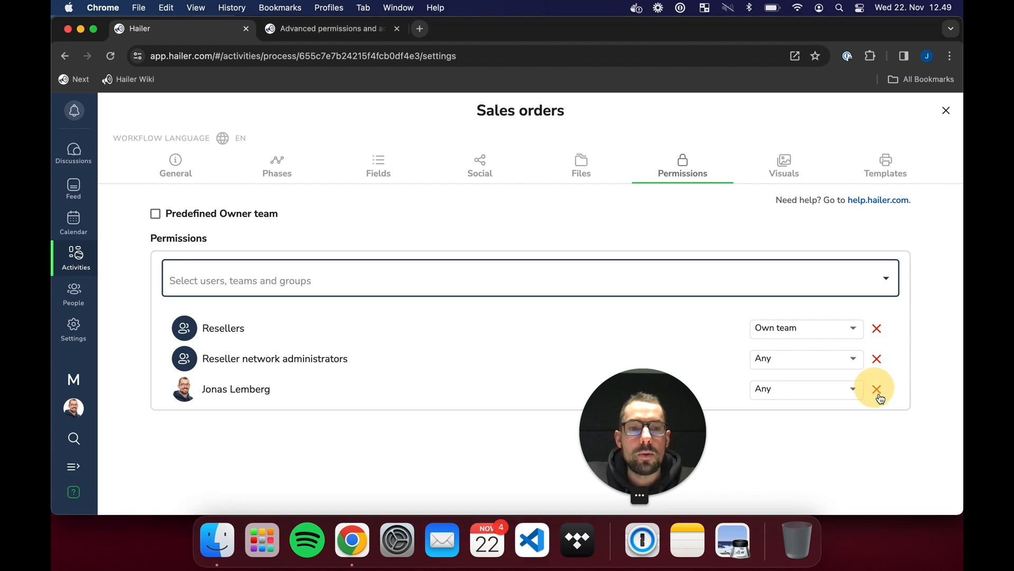
click(877, 390)
click(590, 356)
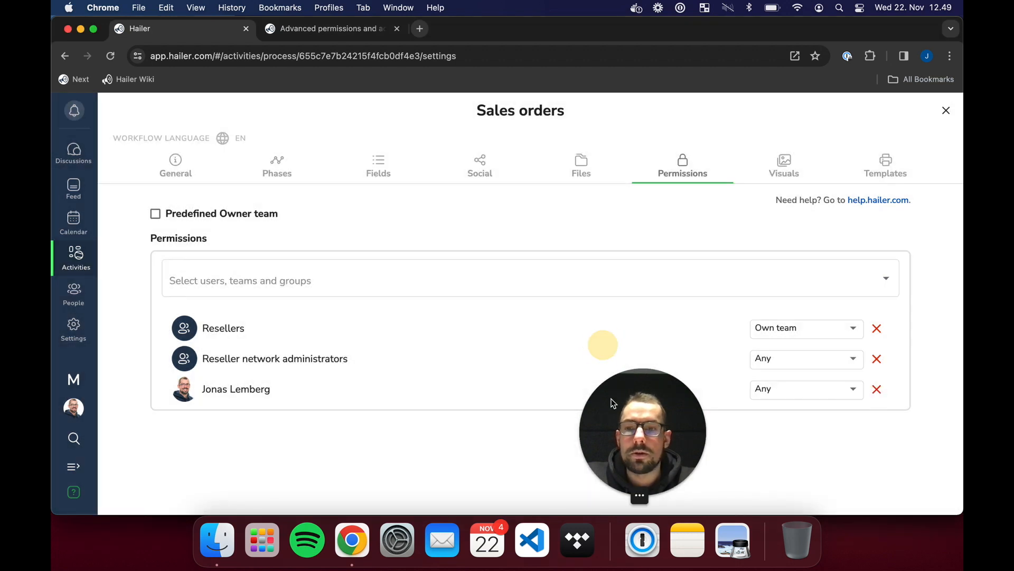
drag(691, 491, 935, 493)
click(522, 438)
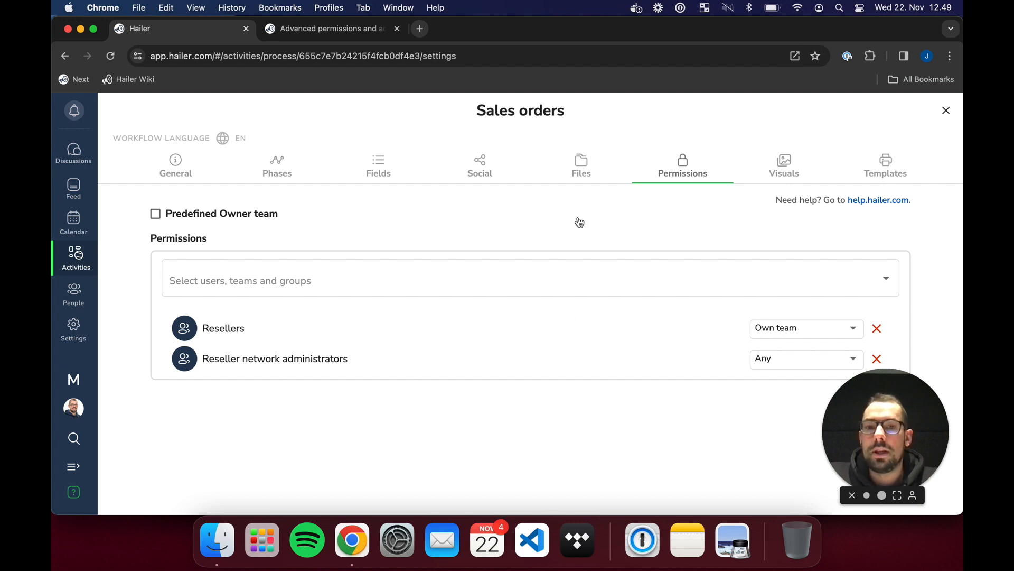
click(947, 111)
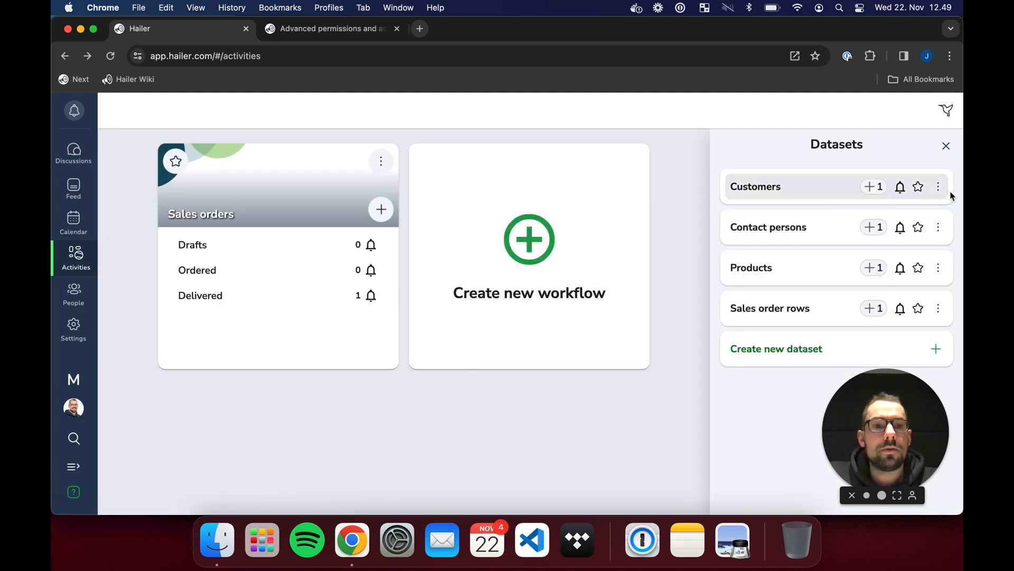
- Remove the individual user's Admin permission from the Customers dataset
click(940, 186)
click(895, 215)
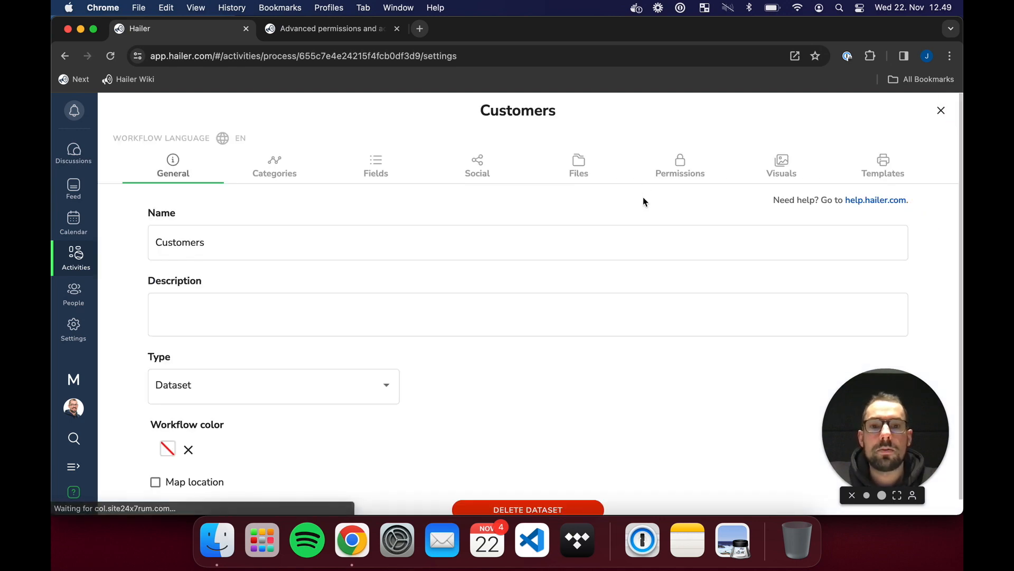
click(713, 176)
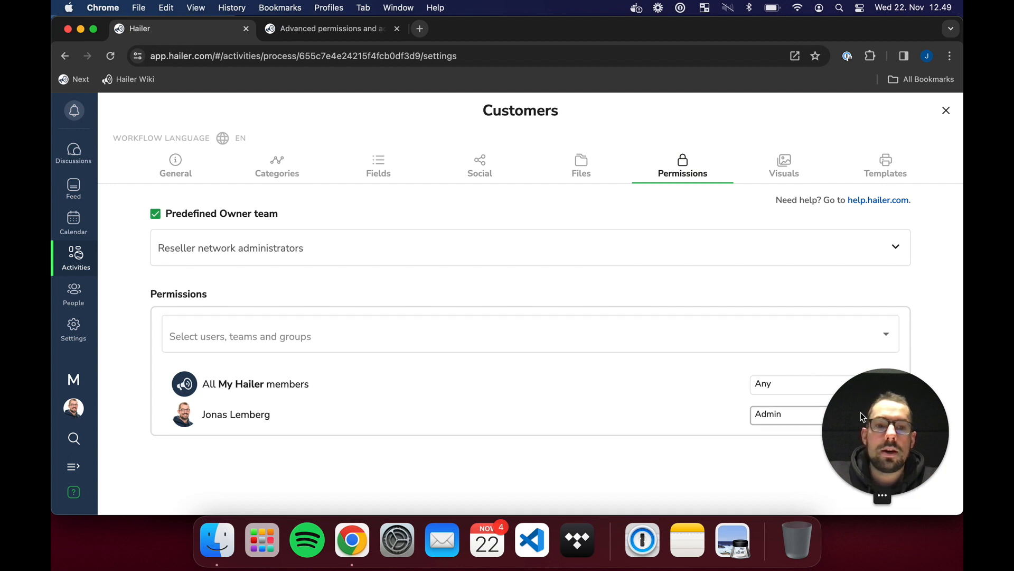
drag(883, 465, 639, 465)
click(879, 417)
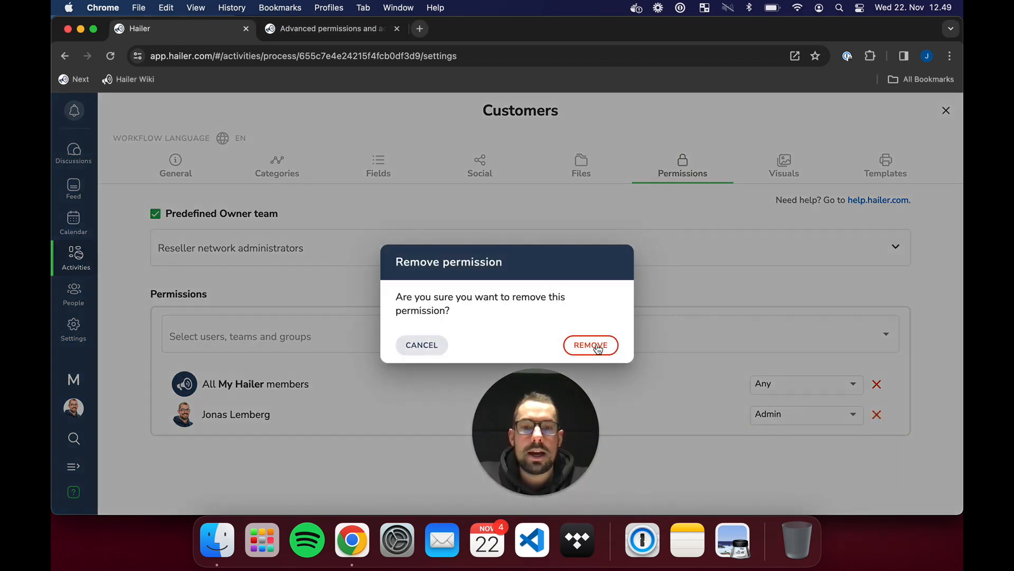
click(595, 344)
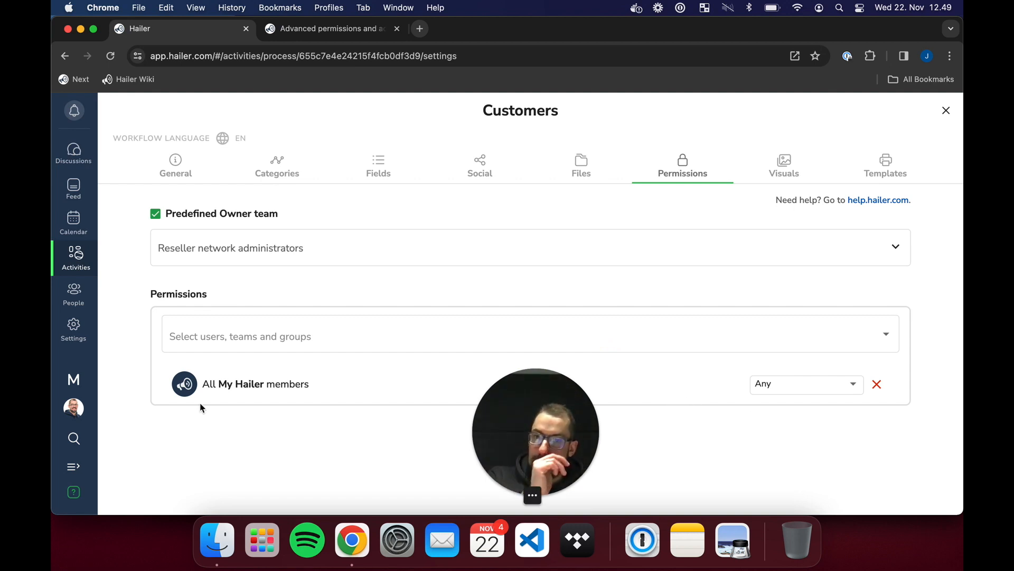
- On the Social tab, turn off guest editing, guest users, announcements and in-activity discussion
click(477, 179)
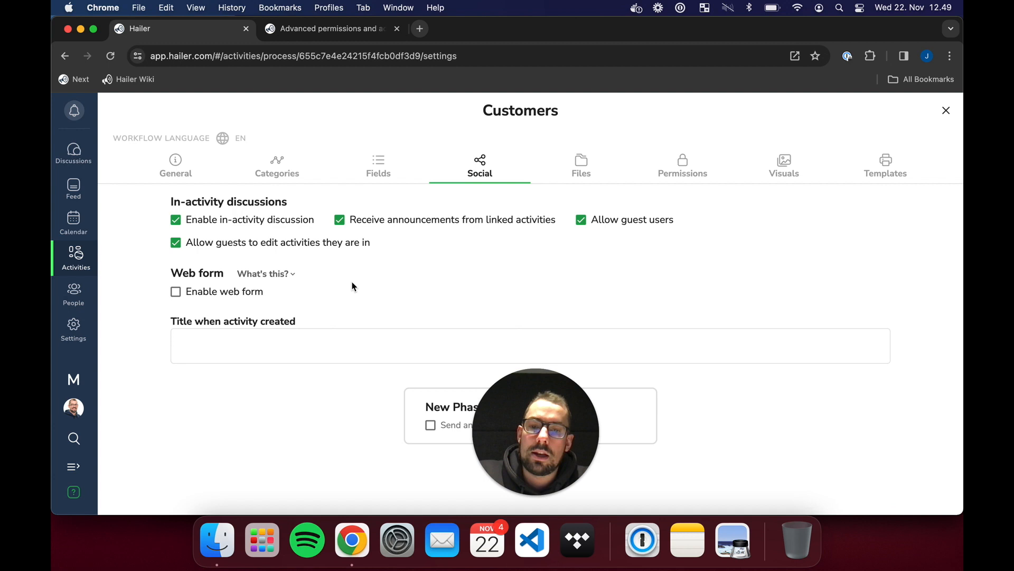
click(312, 247)
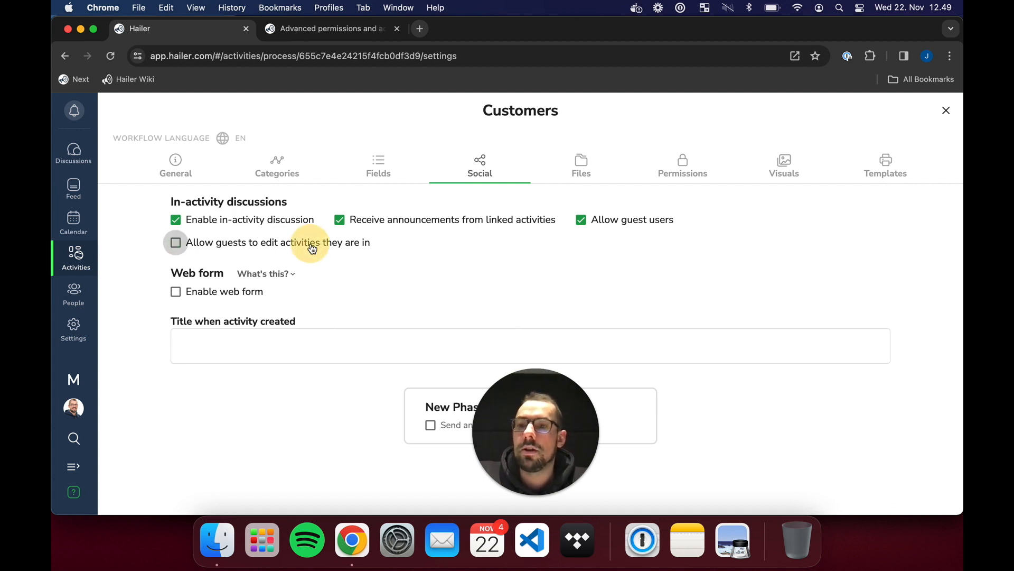
click(617, 220)
click(427, 225)
click(264, 220)
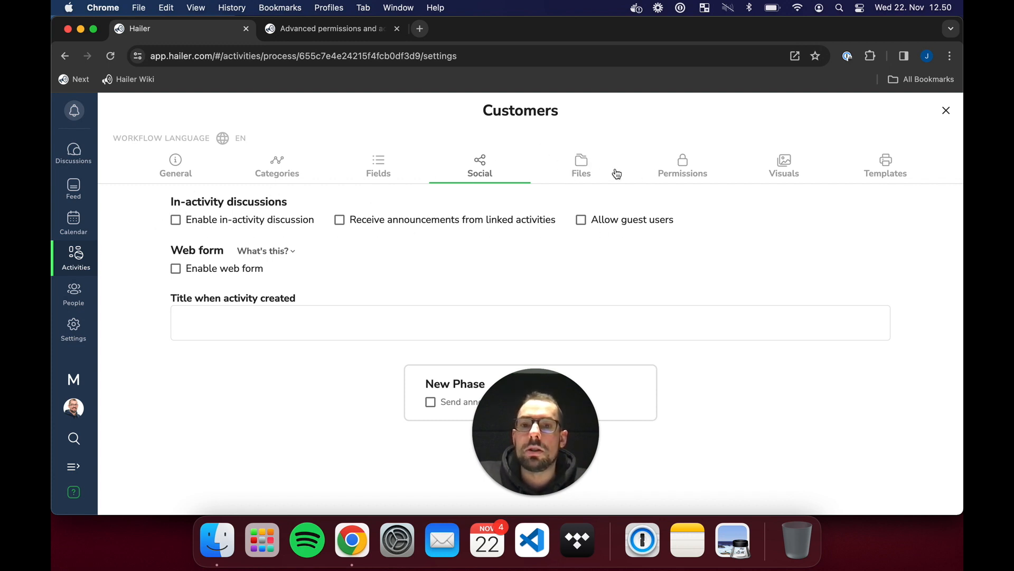
- Give Resellers view-only access to the Customers Default category
click(203, 166)
click(299, 165)
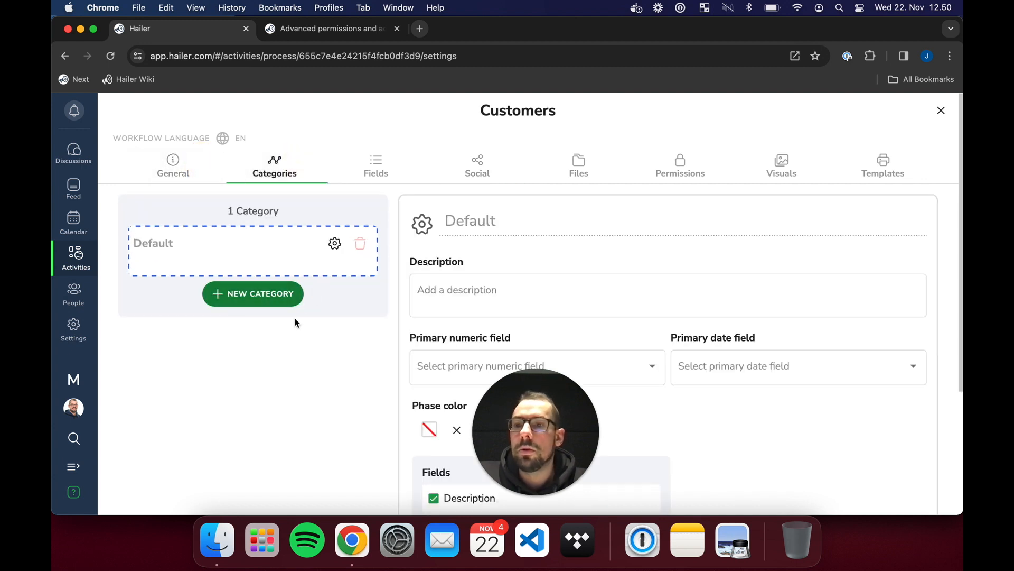
drag(514, 427, 939, 495)
scroll(719, 442, down, 5)
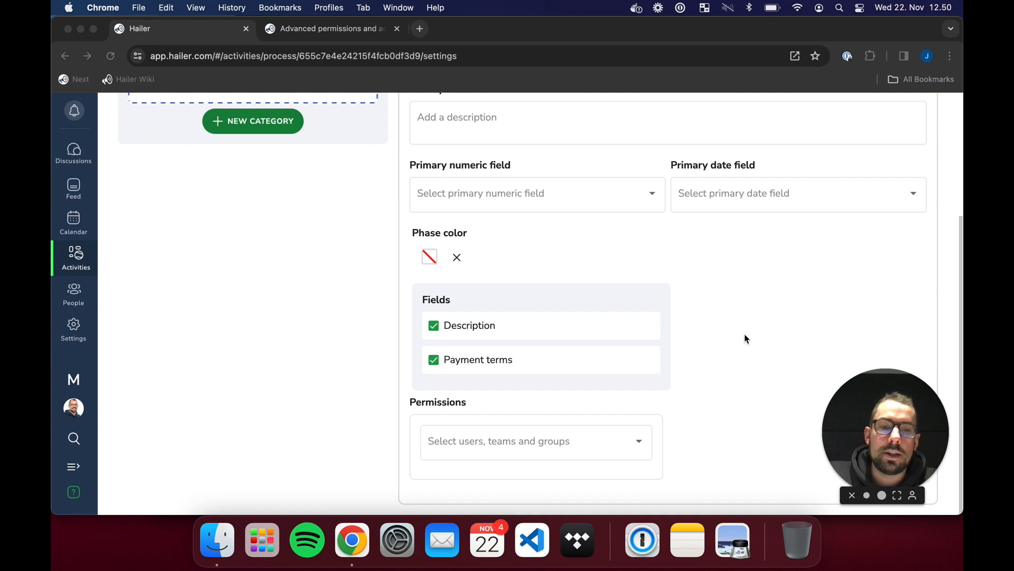
scroll(728, 307, up, 5)
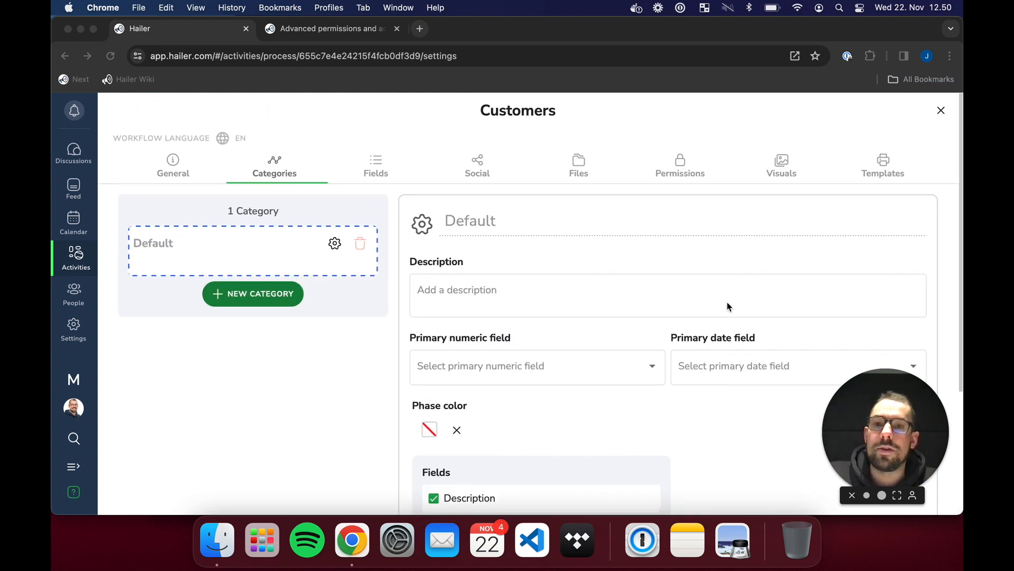
click(544, 106)
scroll(579, 265, down, 5)
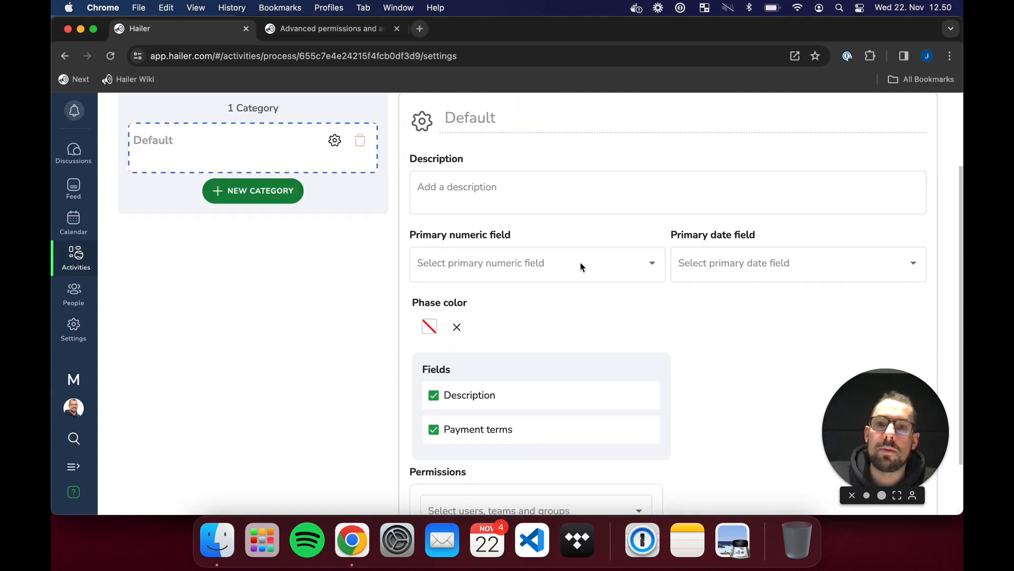
click(636, 443)
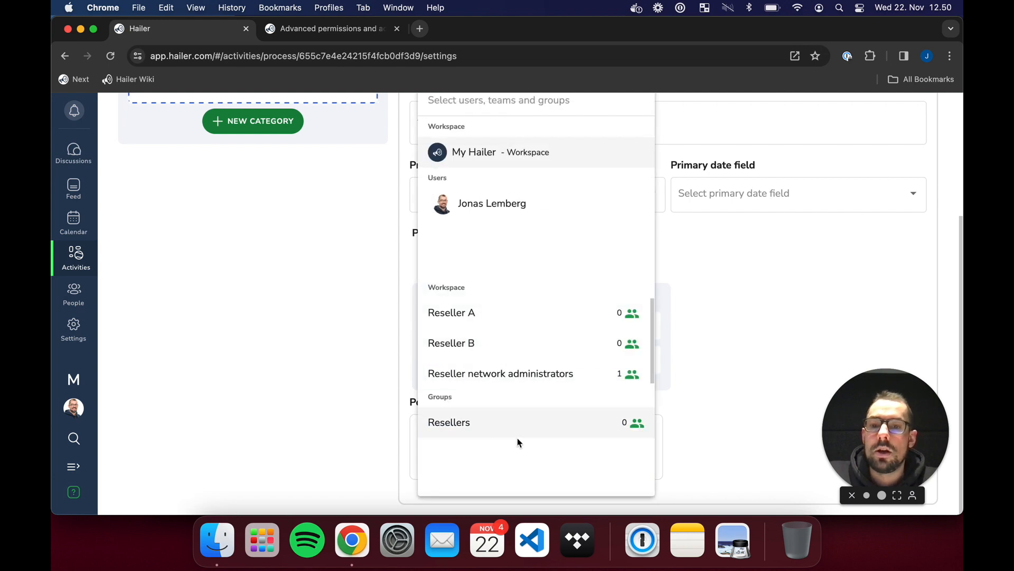
click(457, 424)
scroll(340, 407, down, 1)
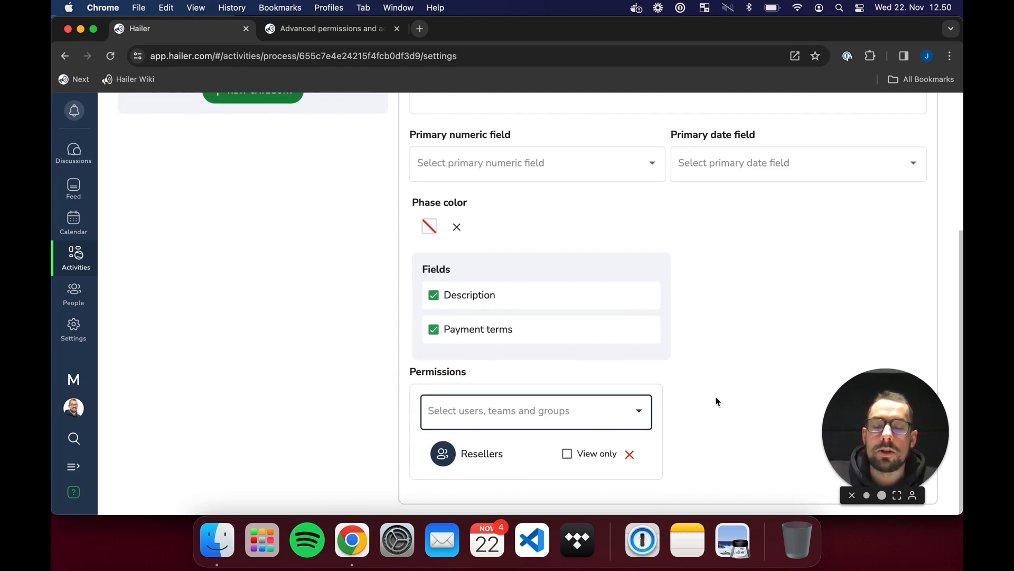
scroll(641, 378, up, 5)
scroll(392, 234, down, 5)
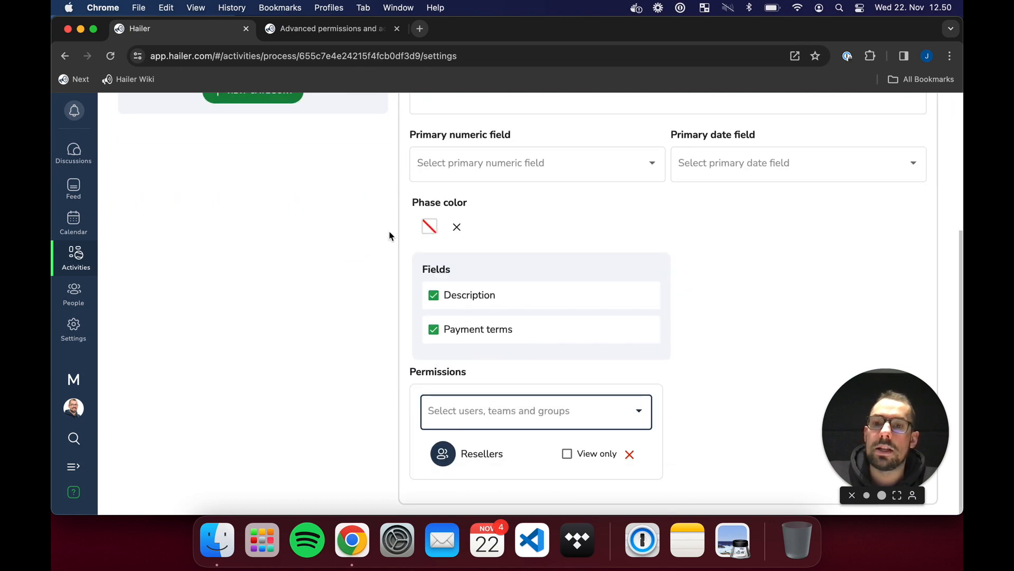
click(590, 455)
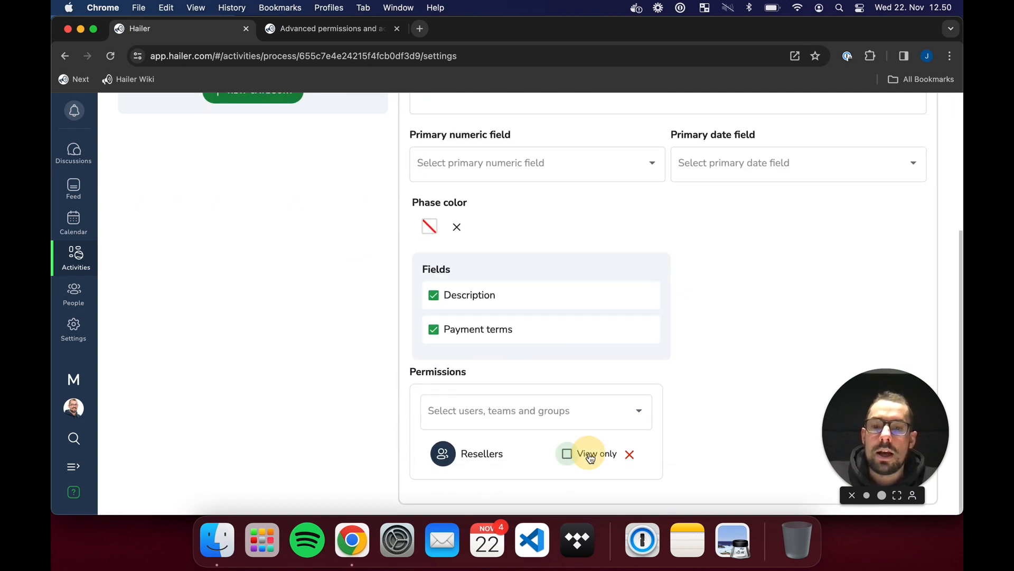
- Add Reseller network administrators to the category permissions and close the Customers settings
click(648, 422)
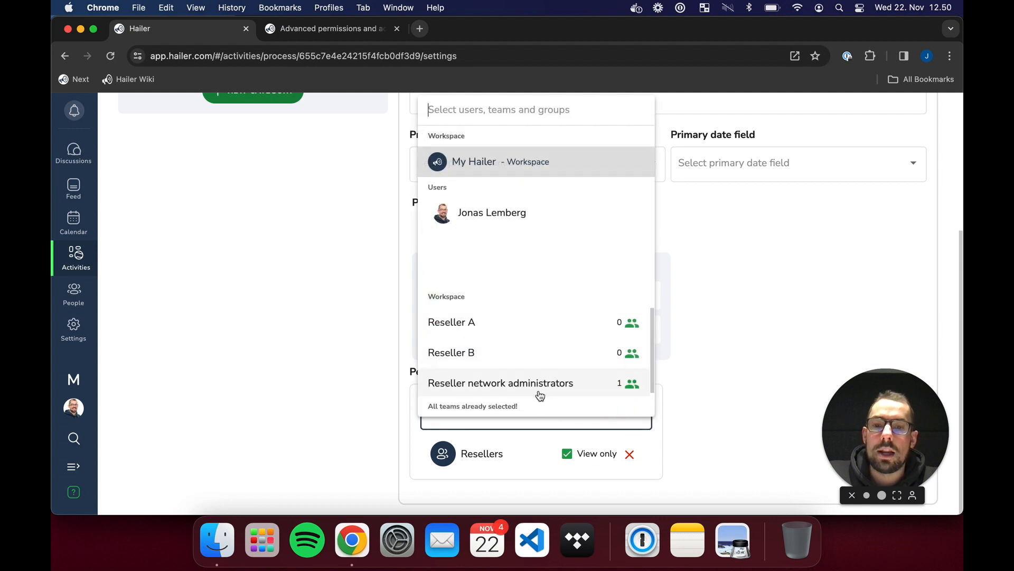
click(460, 397)
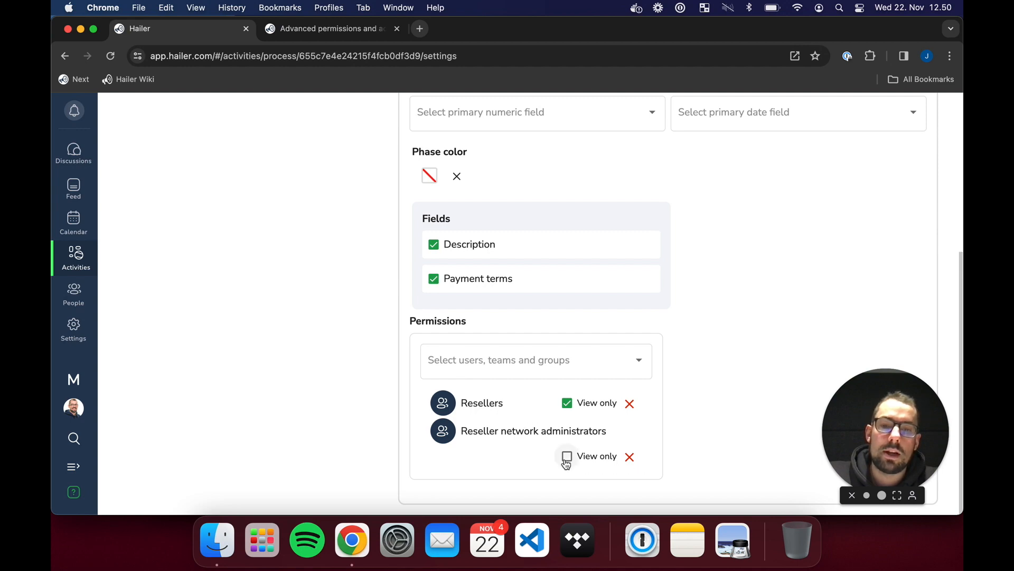
scroll(559, 436, up, 5)
scroll(560, 435, down, 5)
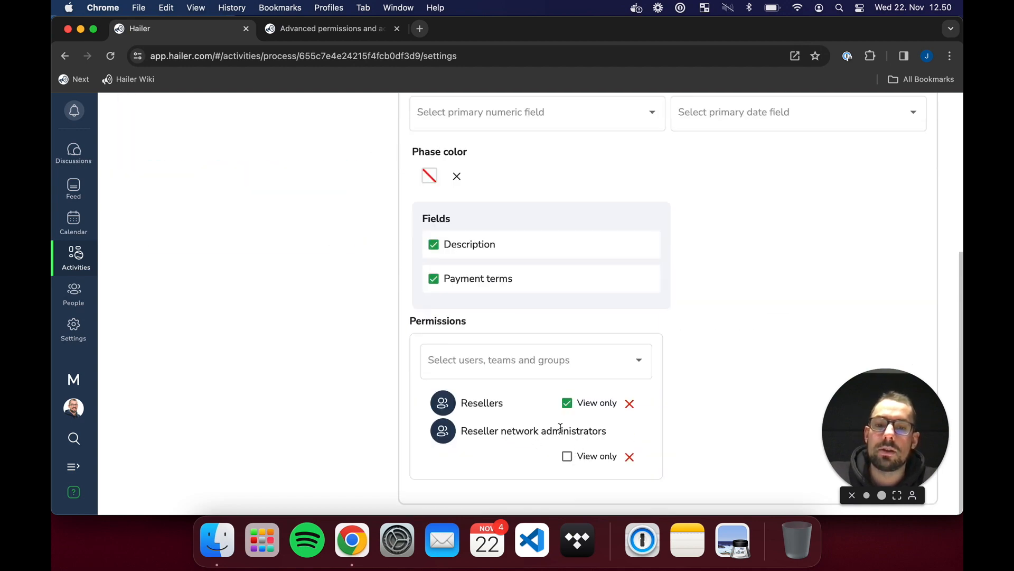
scroll(560, 428, up, 5)
click(941, 106)
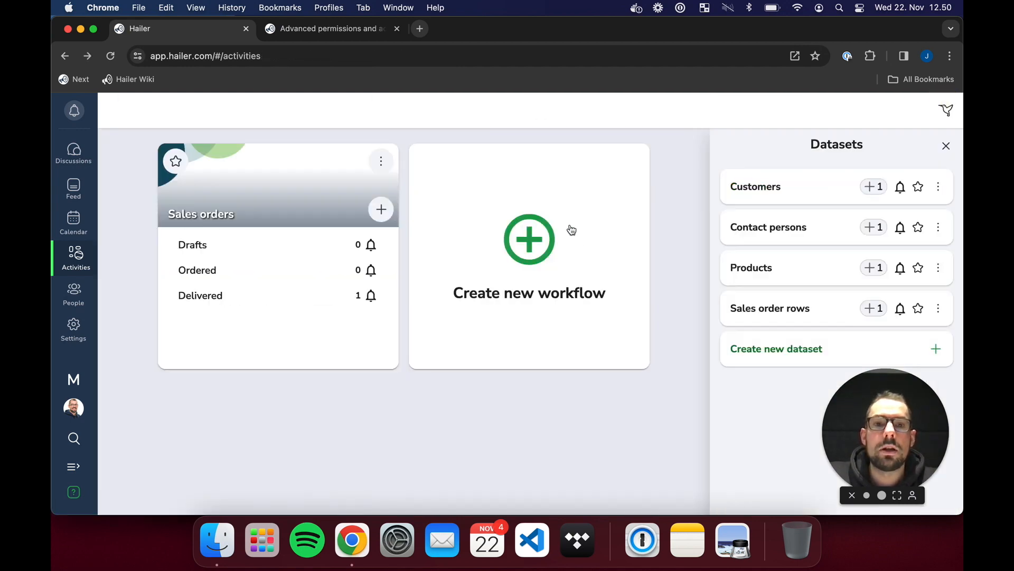
- Remove the individual user's Admin permission from Contact persons, keeping All My Hailer members
click(942, 232)
click(909, 259)
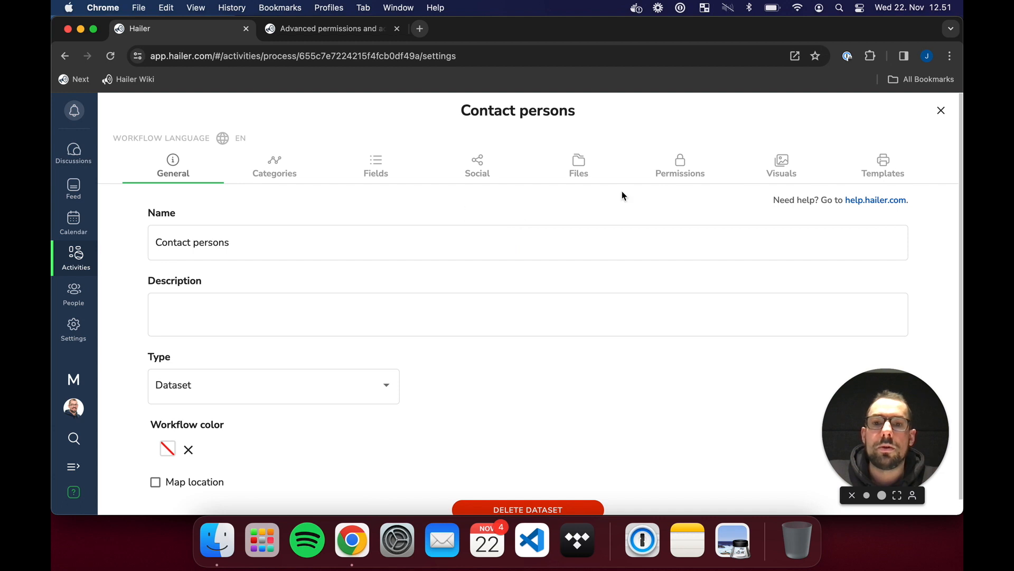
click(680, 165)
drag(679, 430, 560, 431)
click(877, 415)
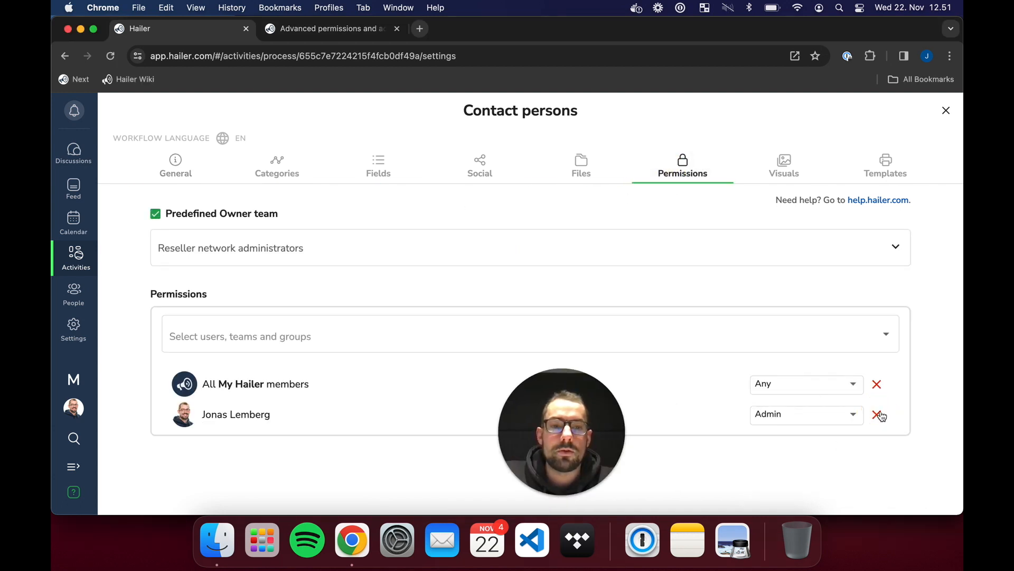
click(879, 416)
click(592, 344)
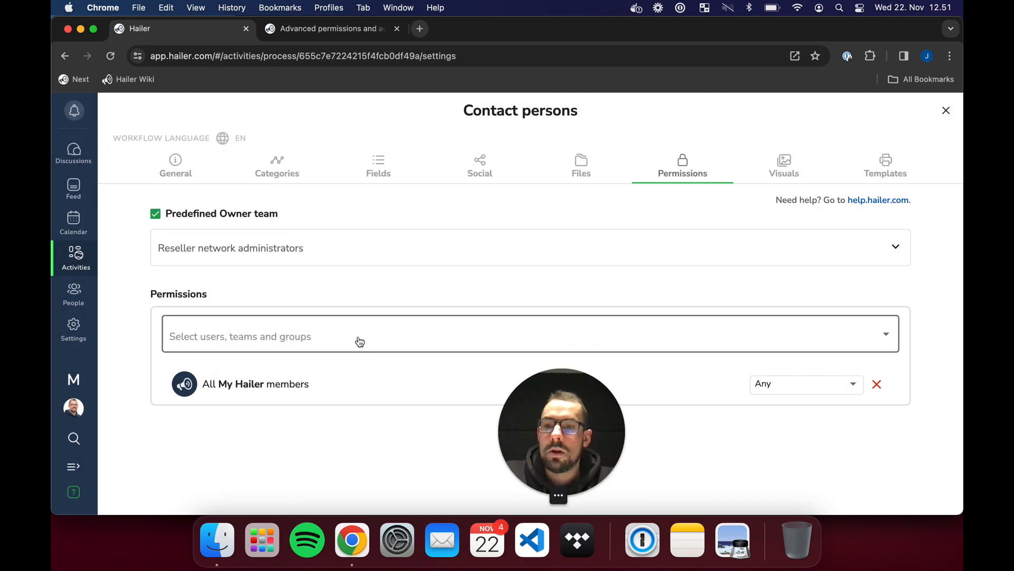
click(877, 384)
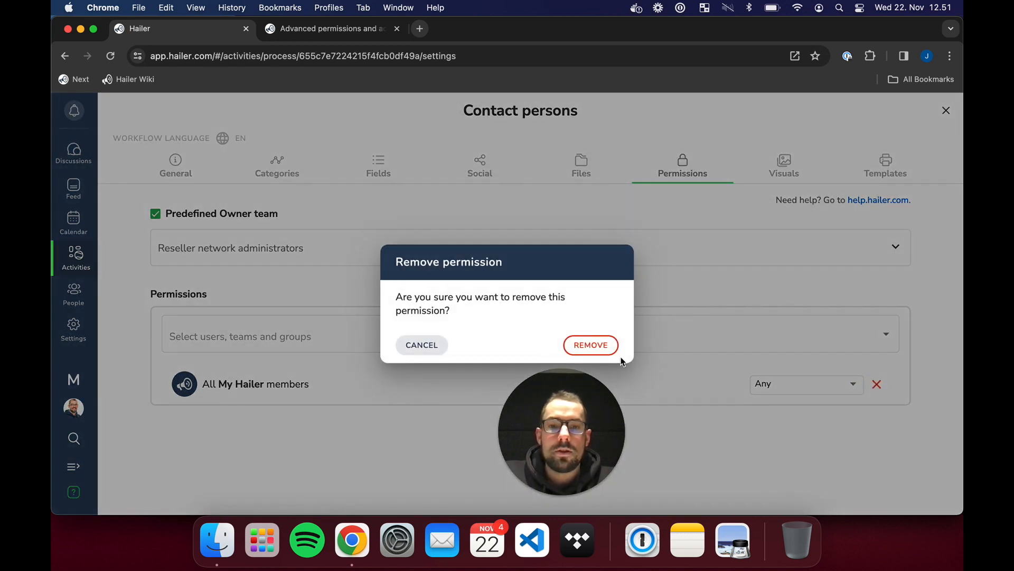
click(428, 347)
drag(571, 418, 945, 485)
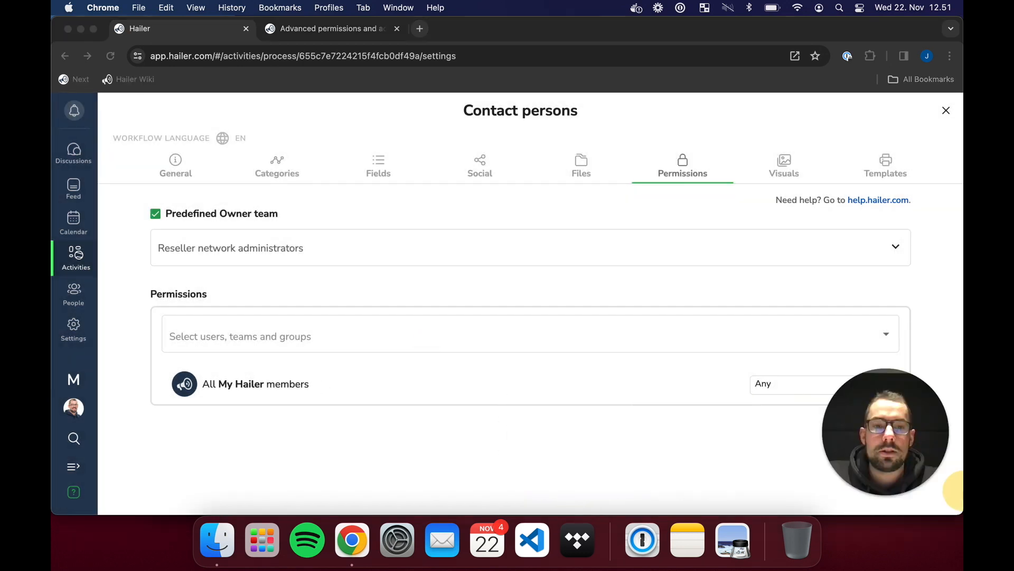
- Give Resellers view-only access to the Contact persons Default category
click(330, 165)
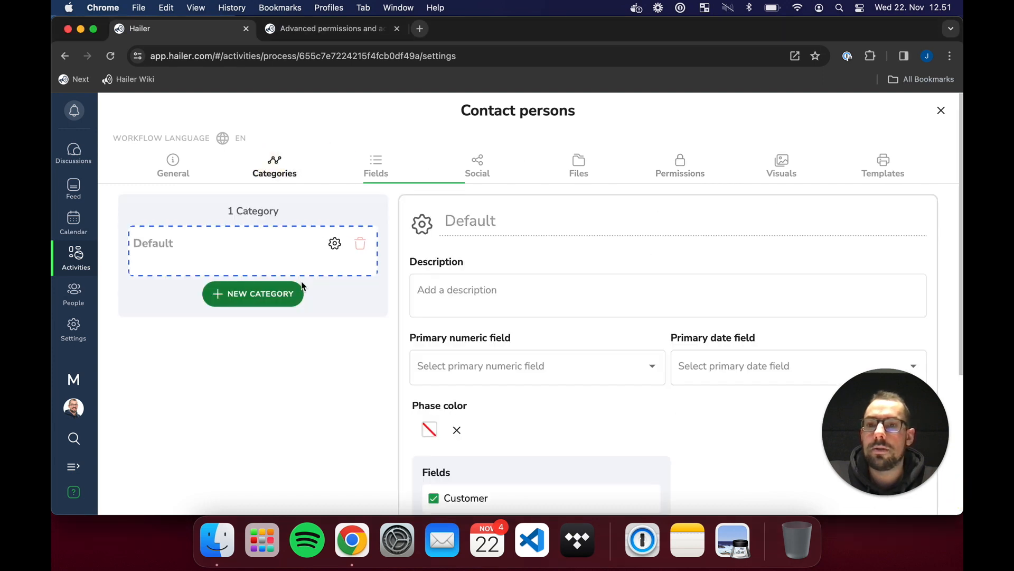
scroll(528, 391, down, 5)
click(528, 439)
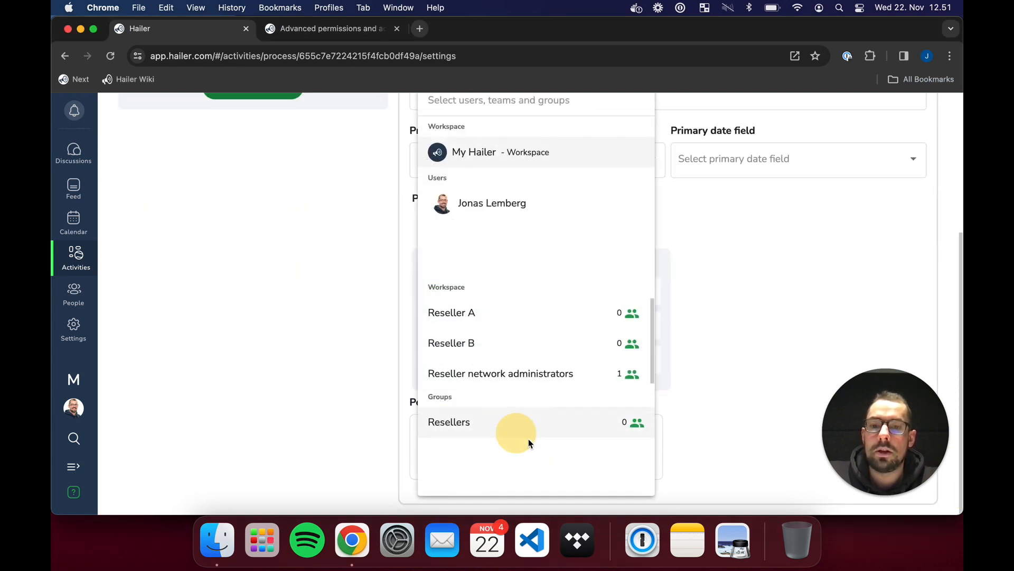
click(467, 431)
scroll(588, 453, down, 1)
click(587, 452)
- Add Reseller network administrators to the category and close the Contact persons settings
scroll(236, 351, up, 5)
scroll(326, 349, down, 5)
click(580, 405)
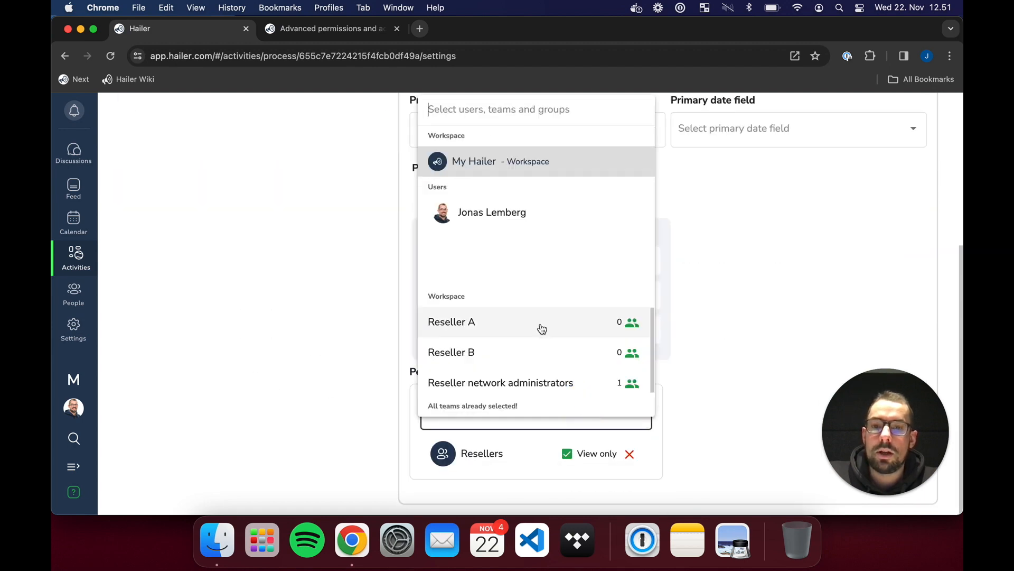
click(530, 383)
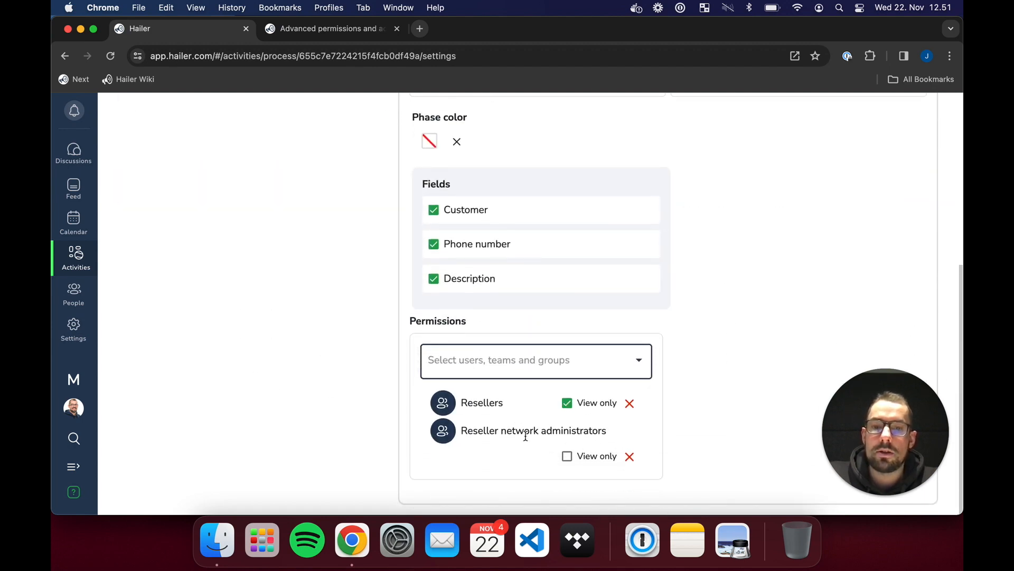
scroll(629, 327, up, 5)
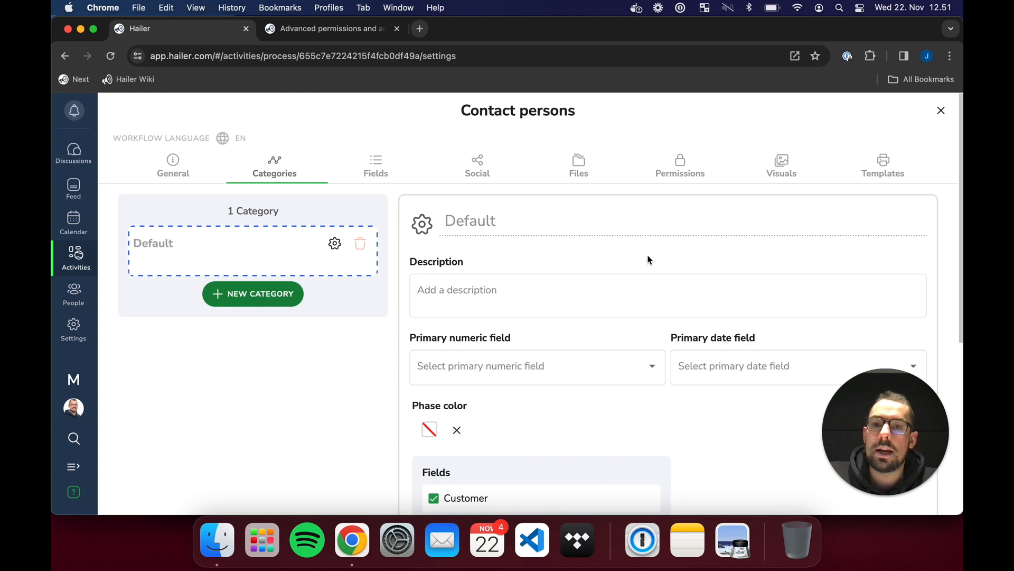
click(941, 111)
- Remove the individual user's Admin permission from the Products dataset
click(938, 268)
click(925, 296)
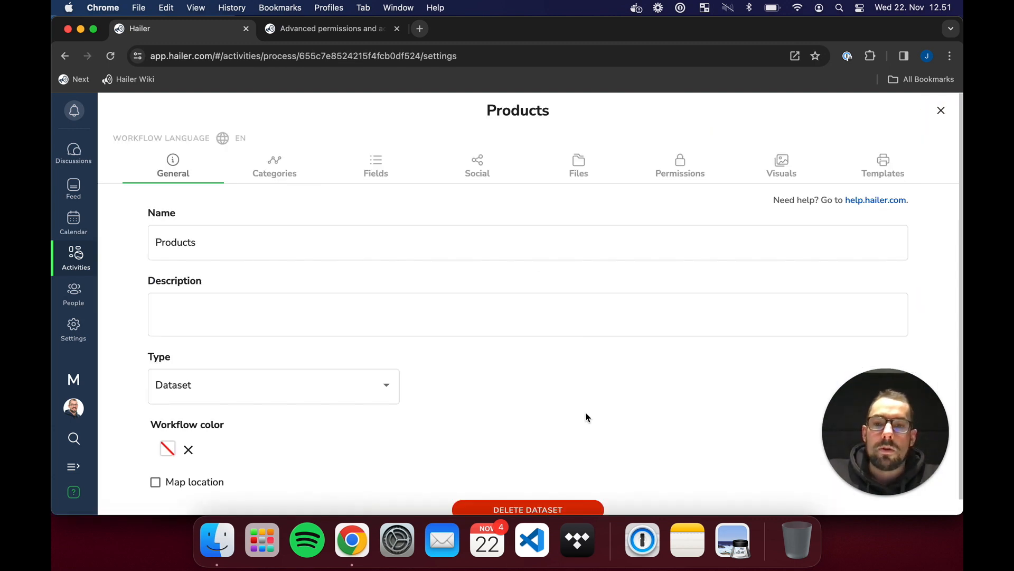
click(672, 152)
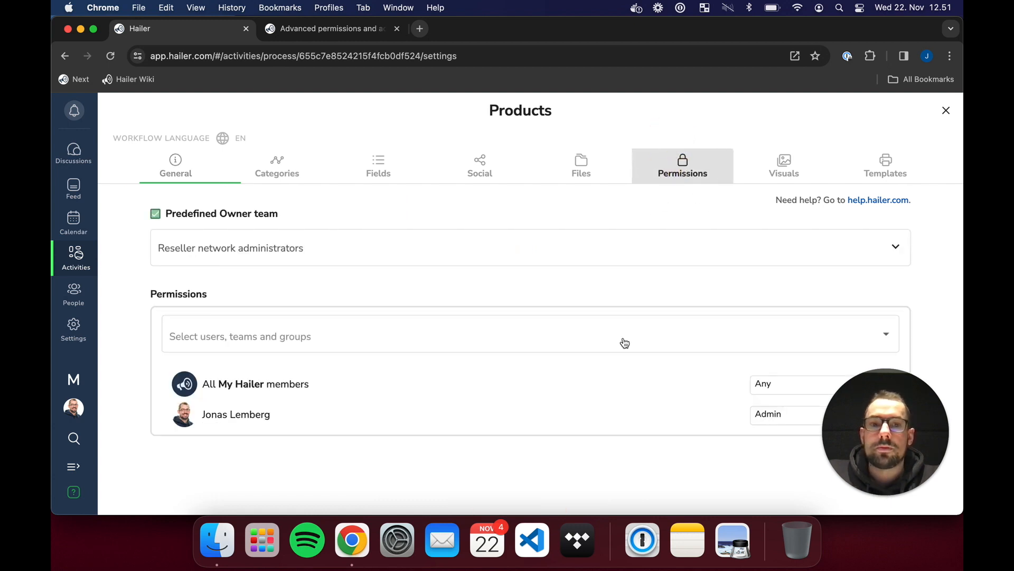
drag(888, 458, 537, 474)
click(877, 415)
click(877, 415)
click(585, 346)
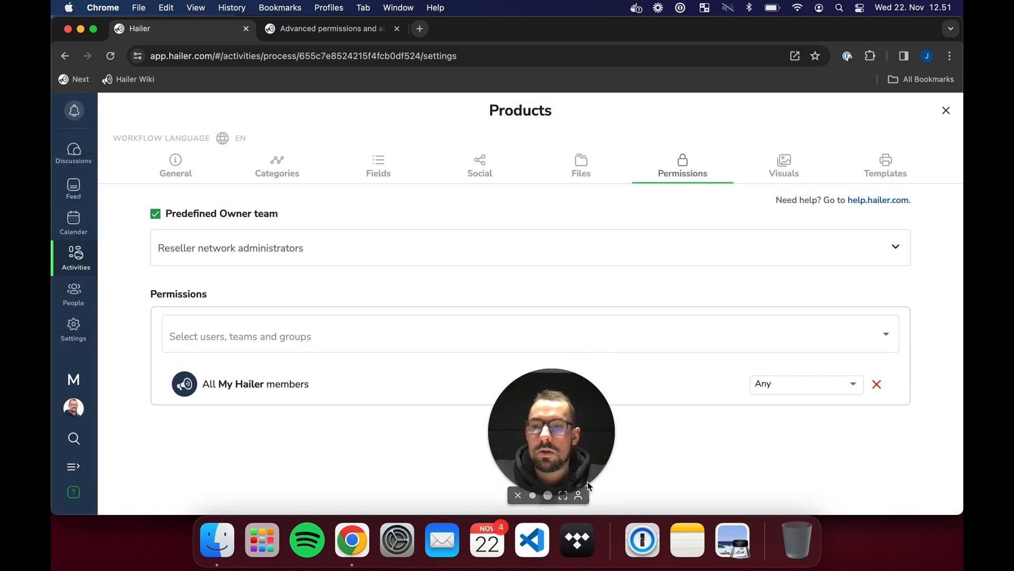
drag(541, 445, 790, 512)
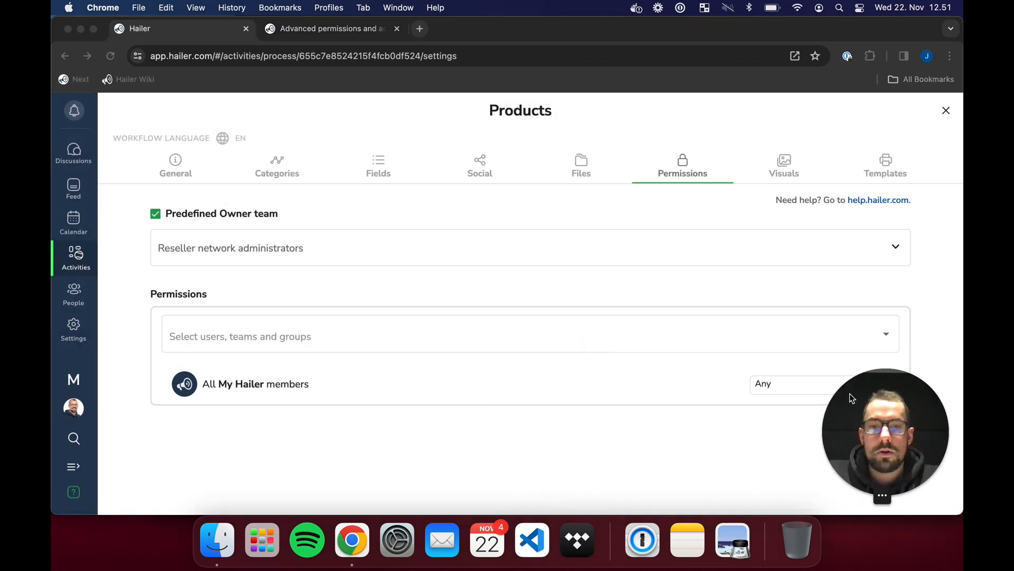
- Give Resellers view-only and Reseller network administrators access to the Products Default category, then close
click(316, 167)
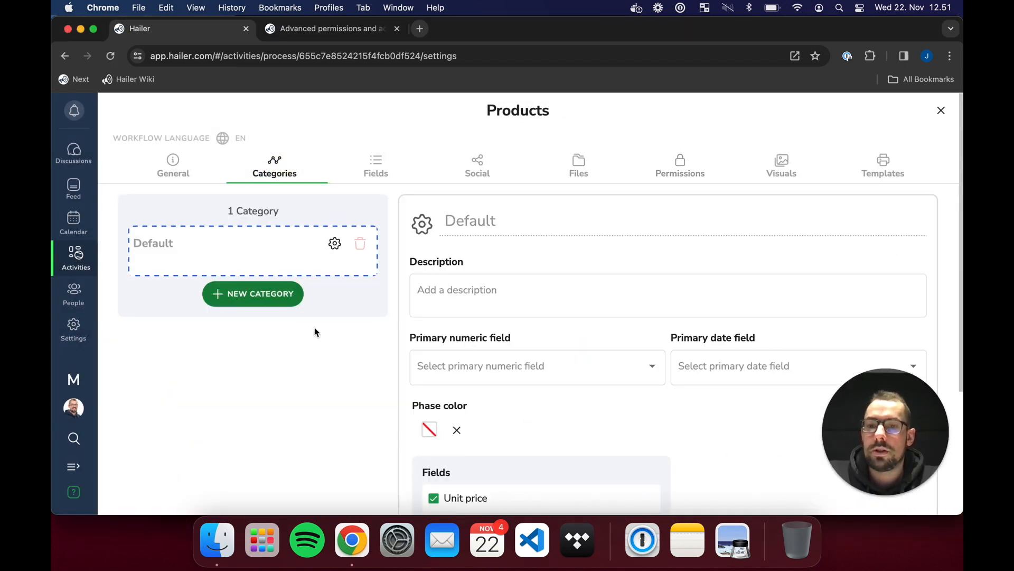
scroll(370, 381, down, 3)
click(507, 429)
click(465, 424)
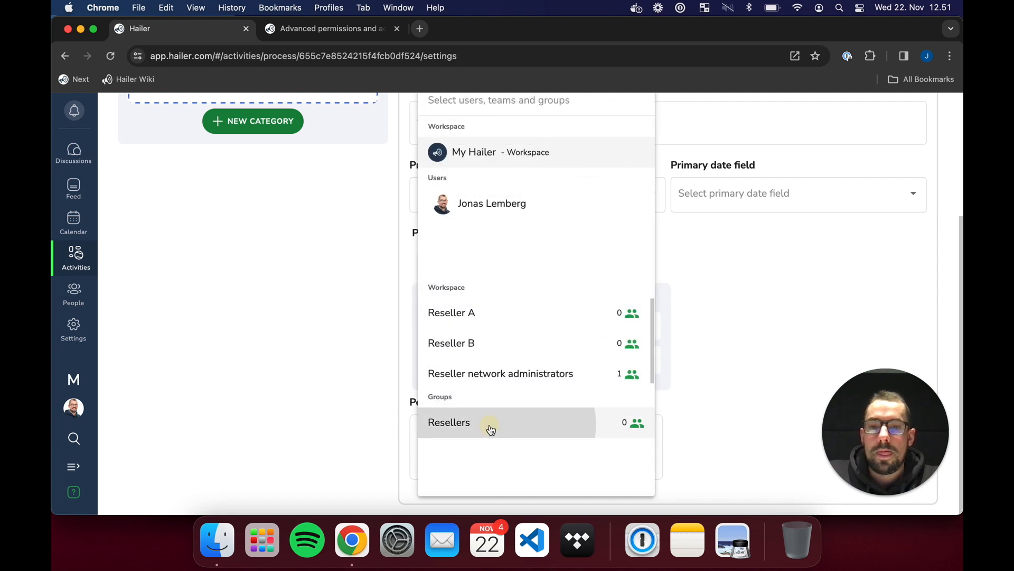
click(579, 464)
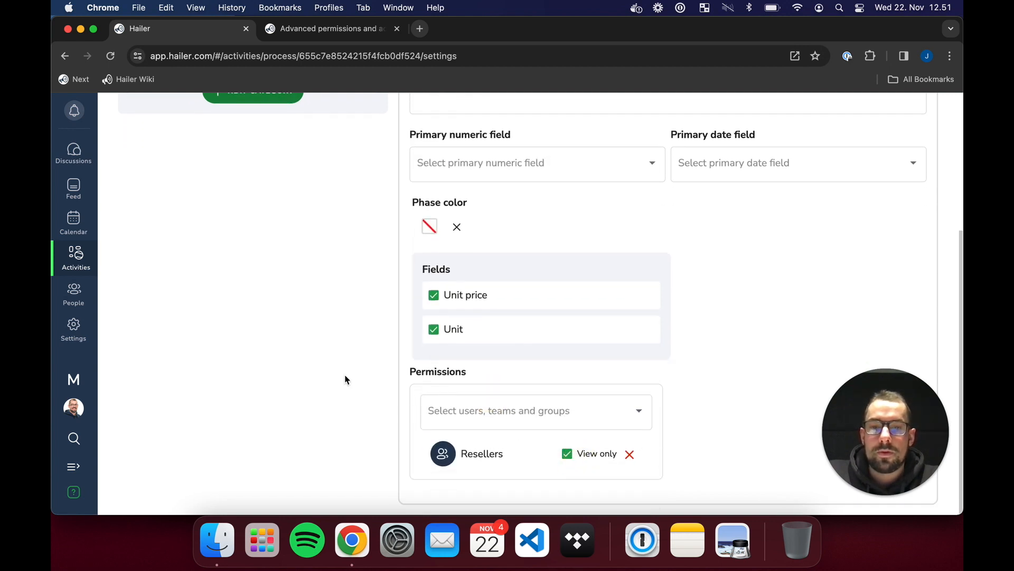
click(539, 414)
click(559, 391)
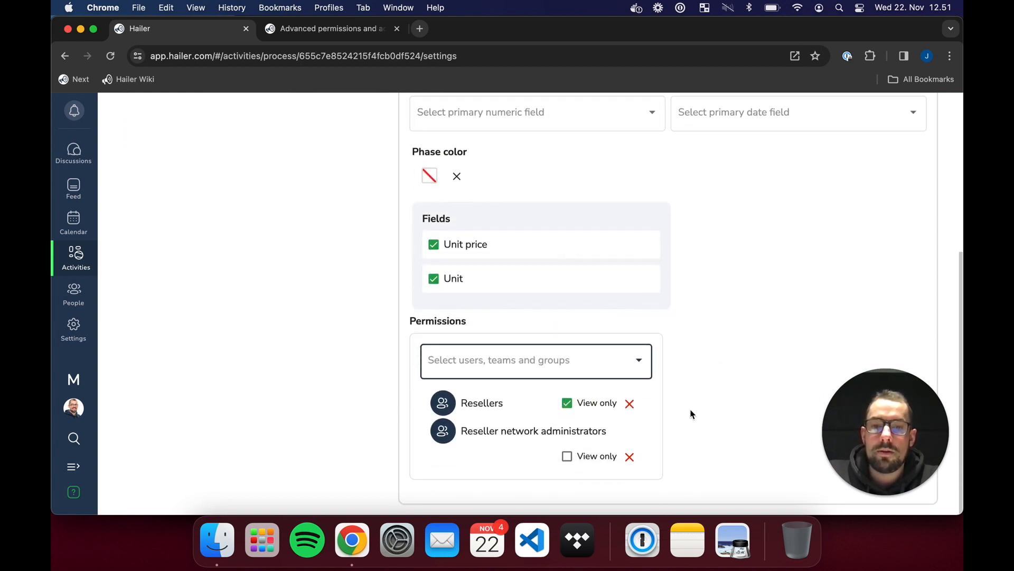
scroll(743, 362, up, 10)
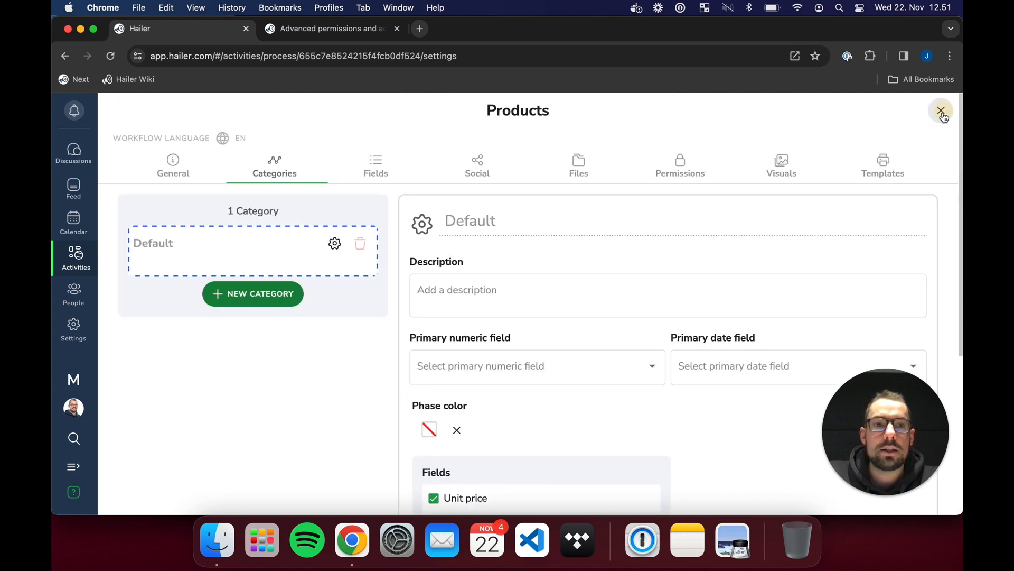
click(941, 109)
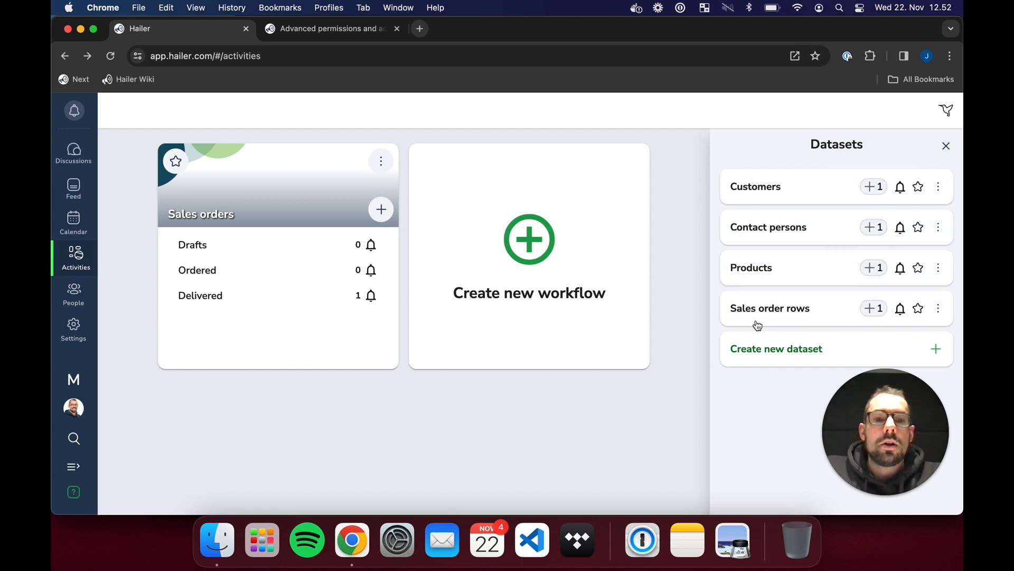
- Untick Predefined Owner team and remove the individual user and All My Hailer members permissions
click(940, 309)
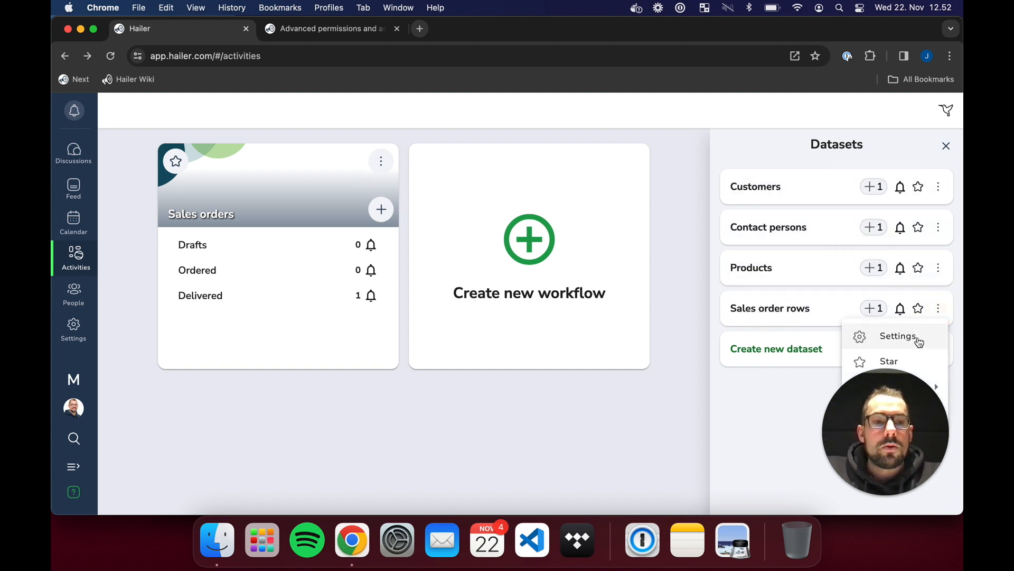
click(898, 336)
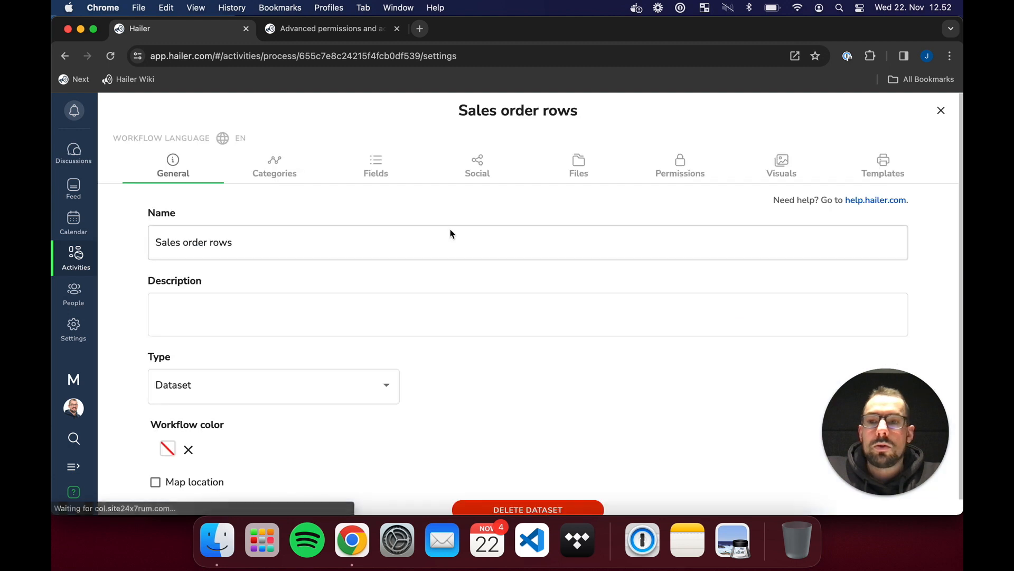
click(665, 177)
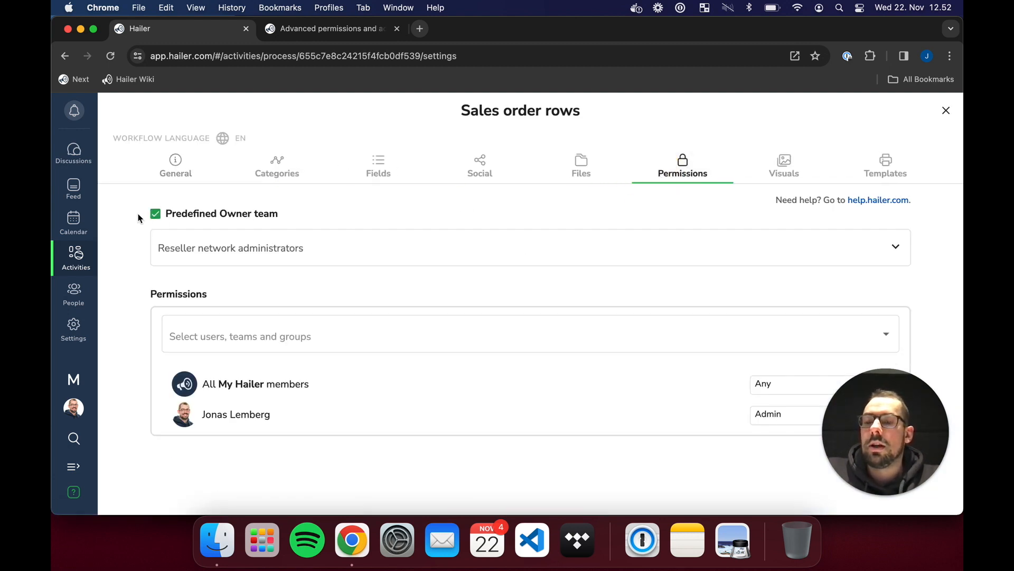
click(224, 218)
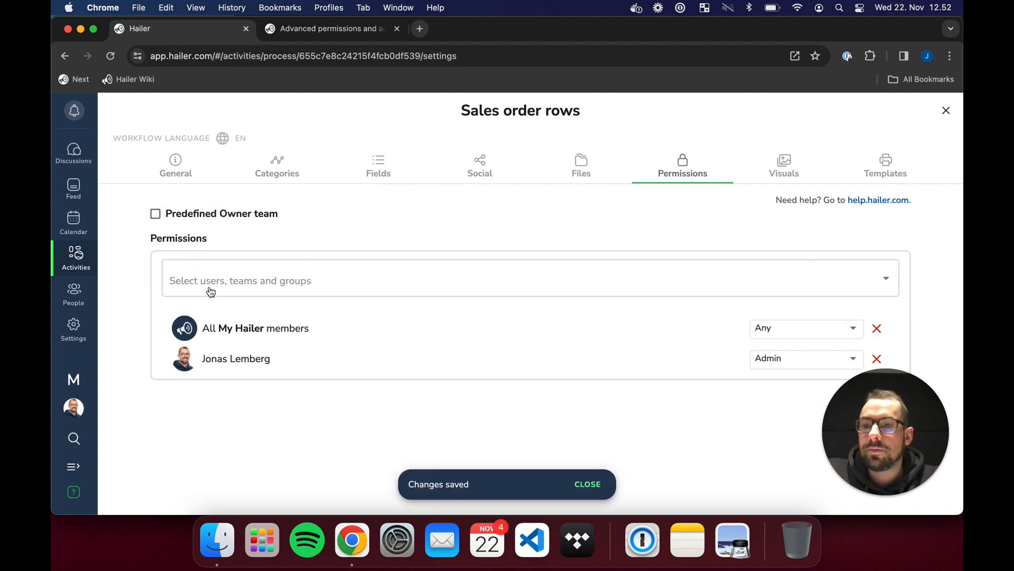
click(877, 358)
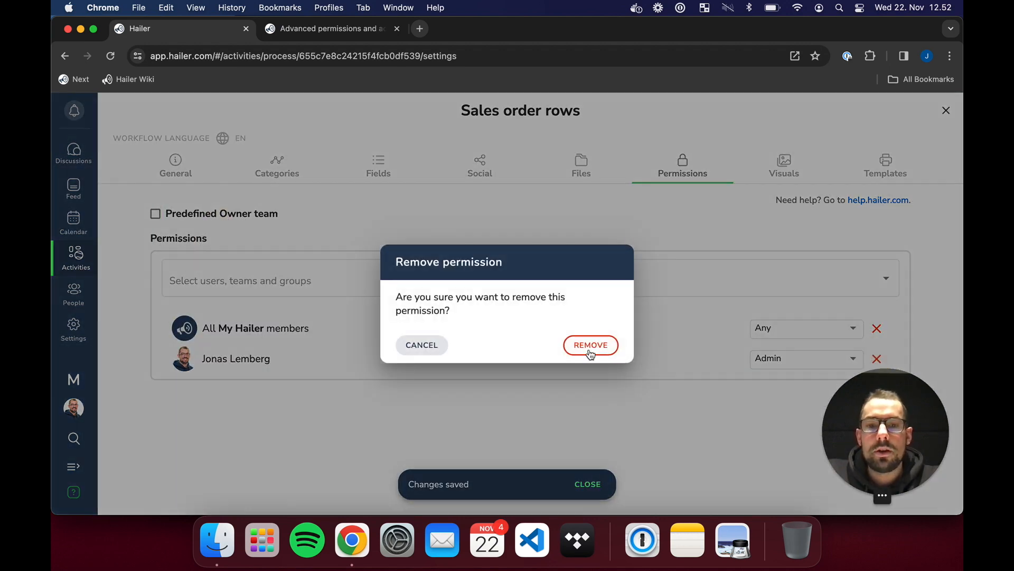
click(590, 346)
click(877, 328)
click(590, 344)
- Add Resellers with Own team access and Reseller network administrators with Any access, then close
click(318, 284)
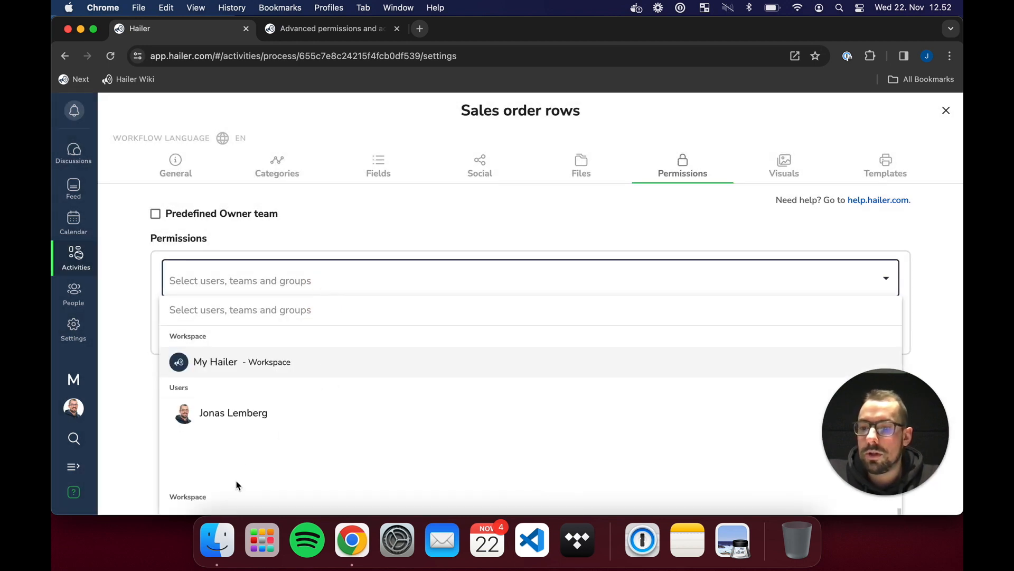
text(rese)
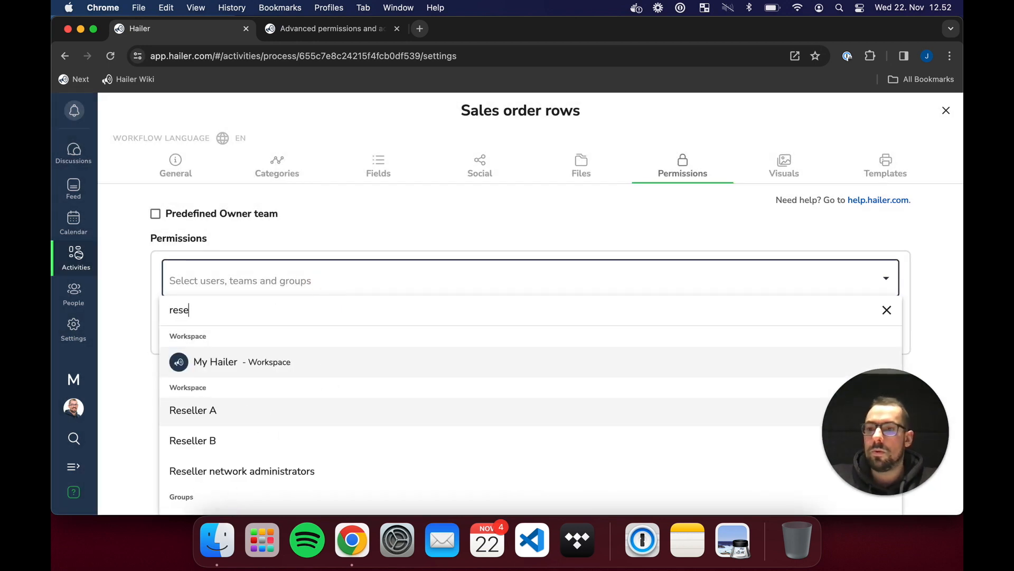
text(llers)
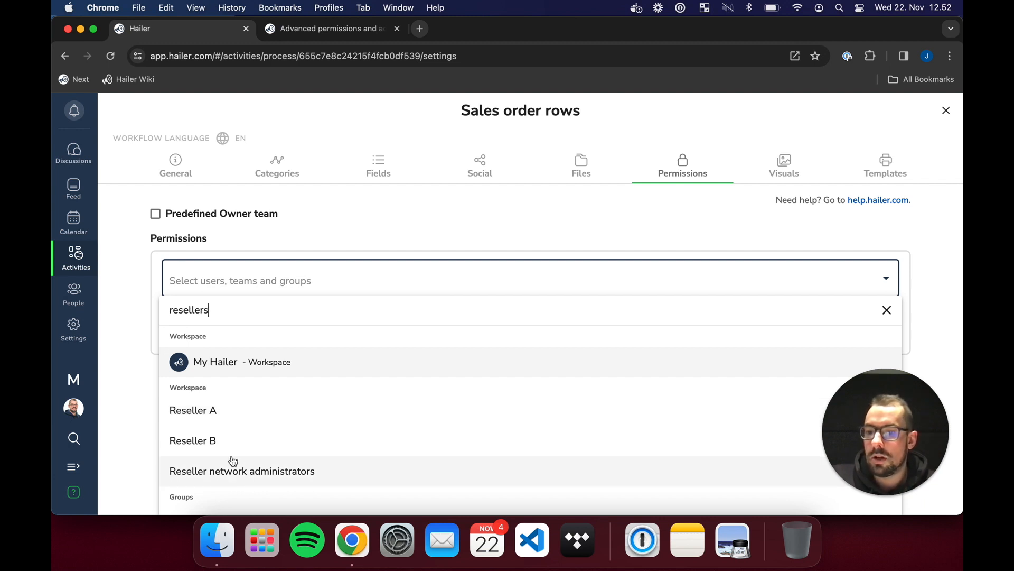
click(240, 414)
click(773, 332)
click(811, 303)
click(457, 401)
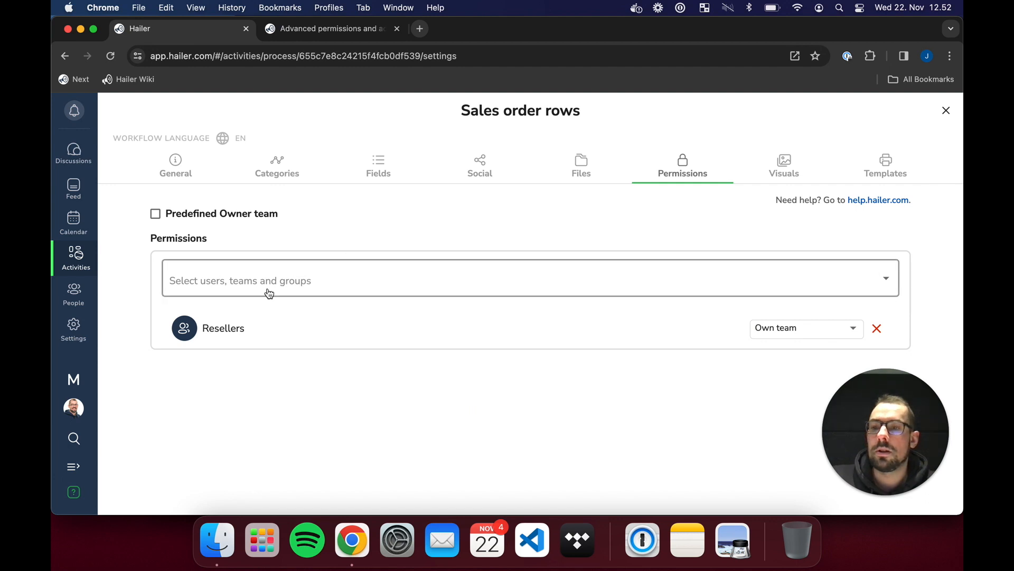
click(290, 279)
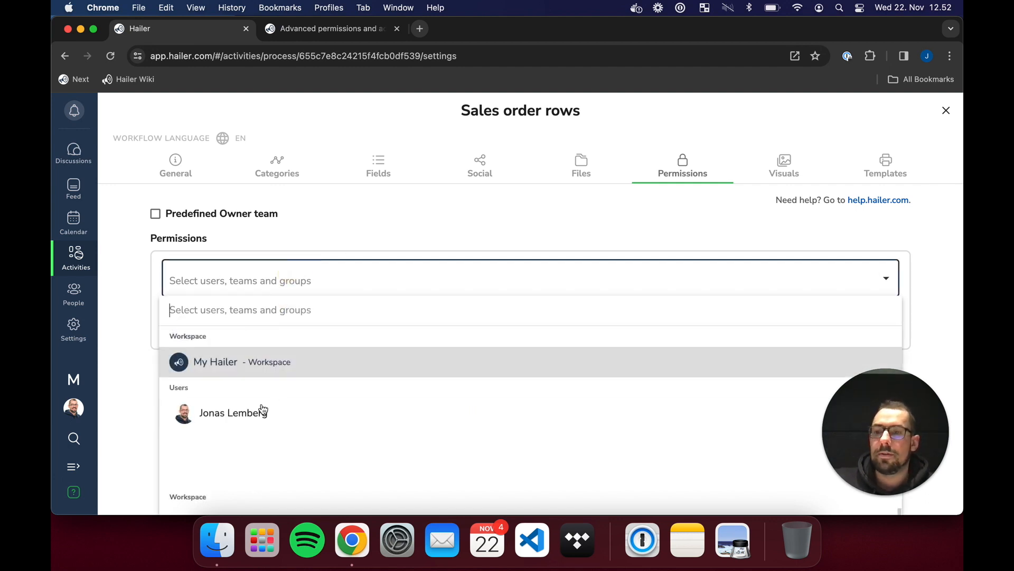
text(admin)
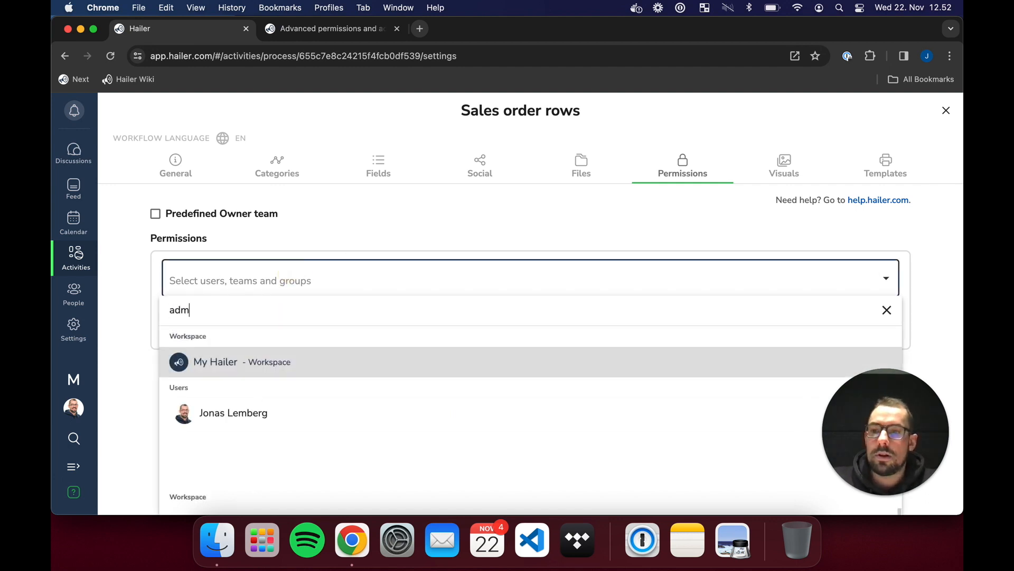
click(274, 421)
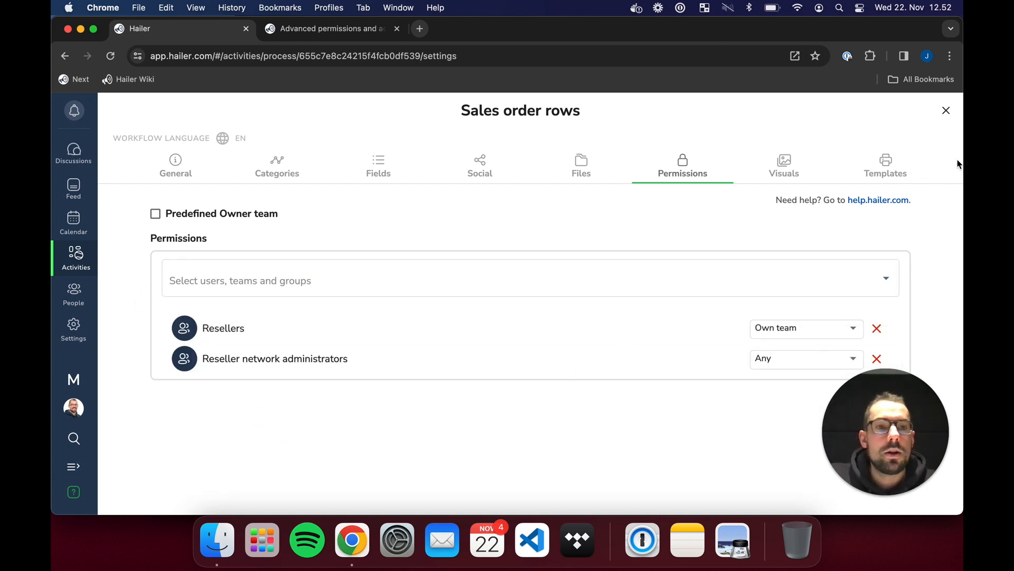
click(946, 110)
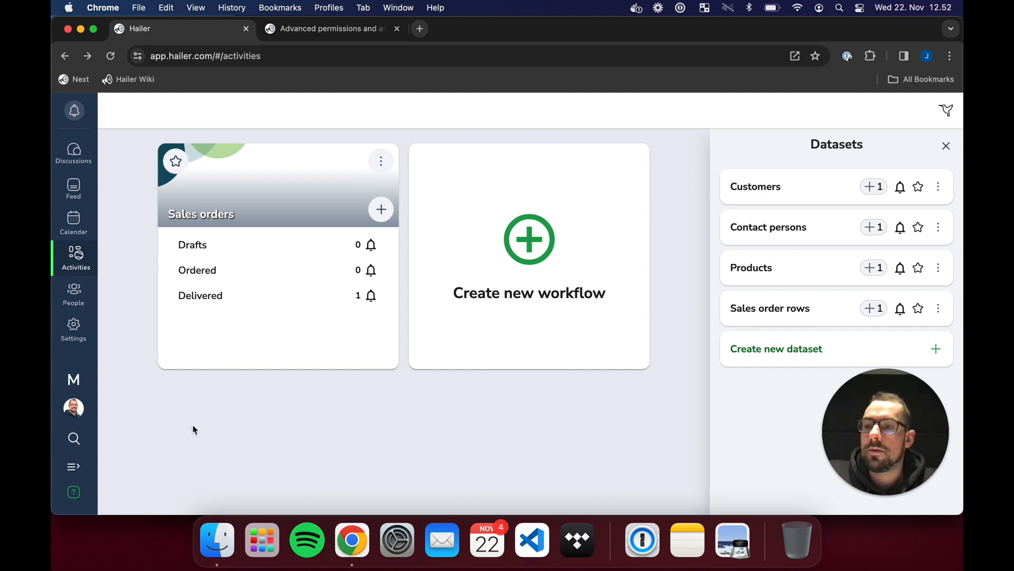
- Open the workspace user settings and expand the invite-users form
click(75, 323)
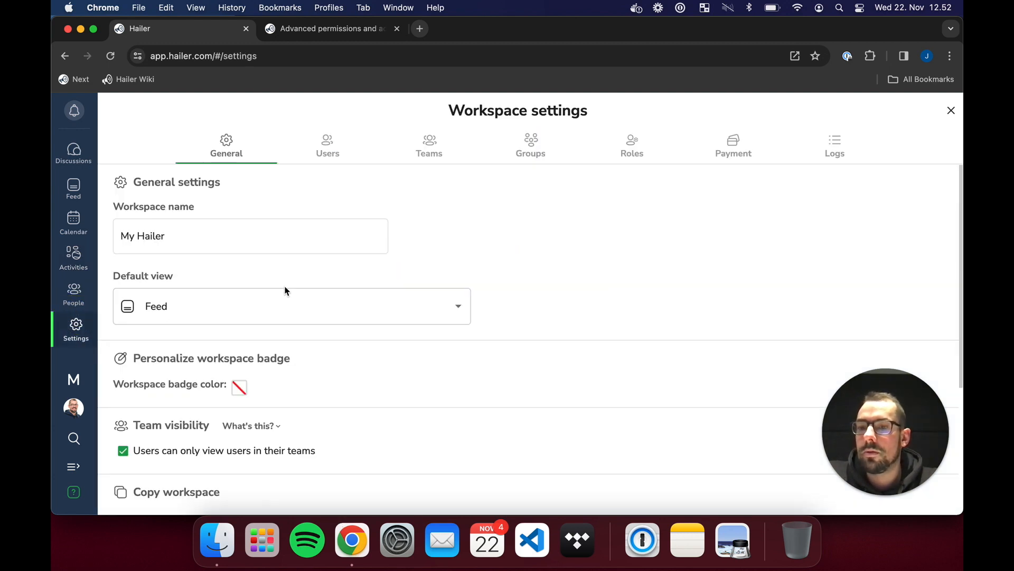
click(328, 147)
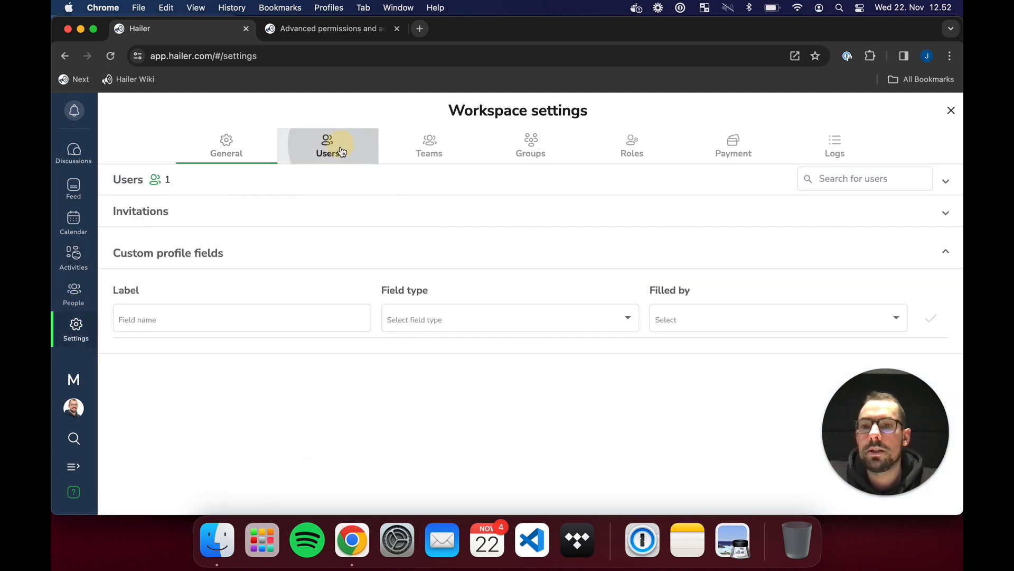
click(277, 190)
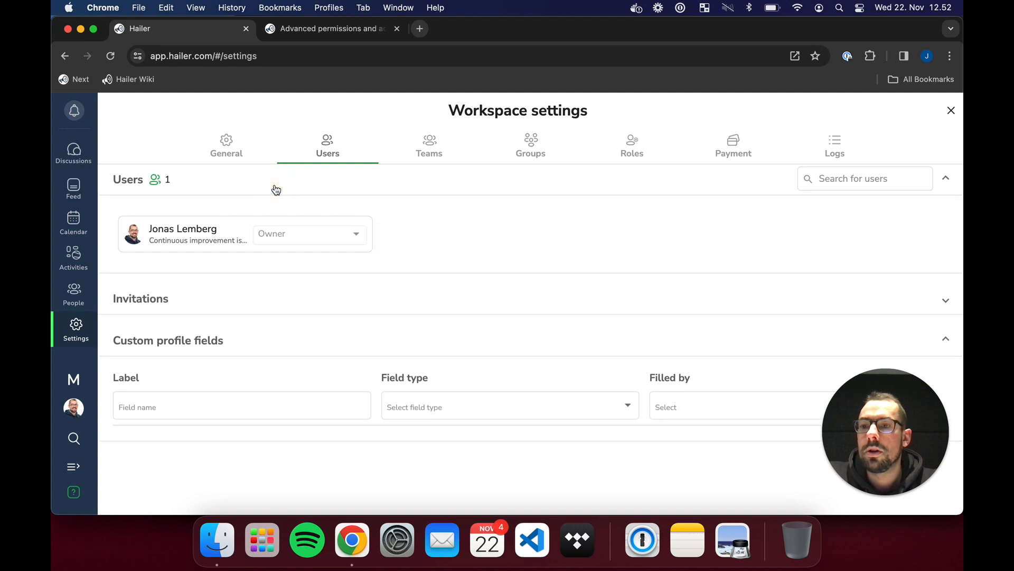
click(295, 312)
- Invite the first user's e-mail address to the Reseller A team
click(168, 348)
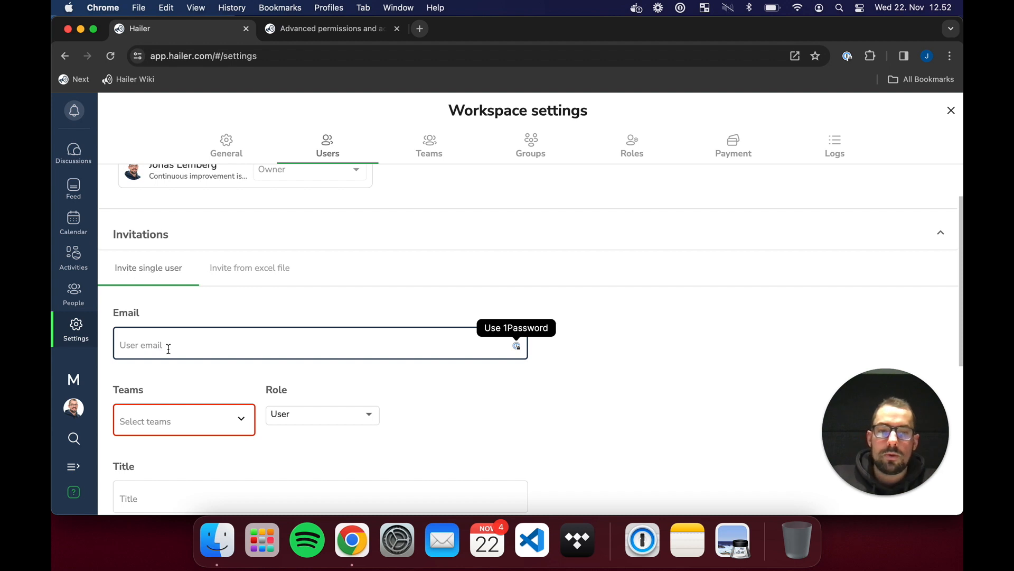
scroll(247, 332, down, 4)
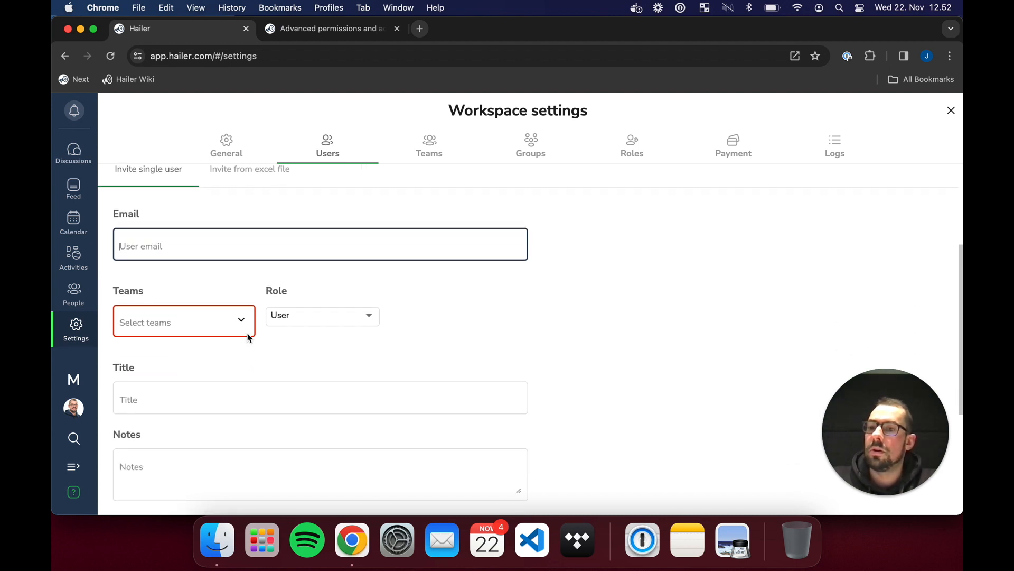
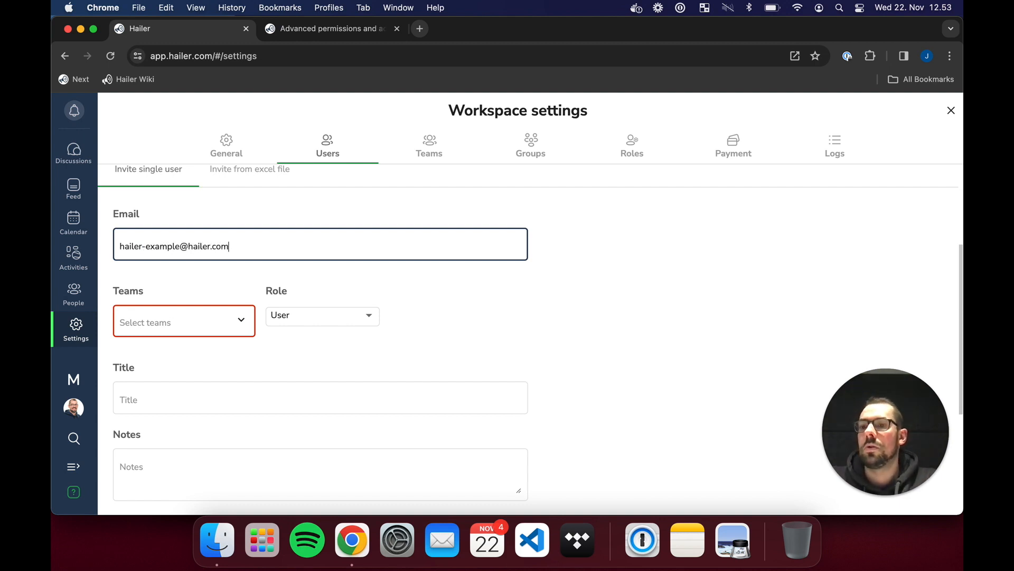
click(238, 320)
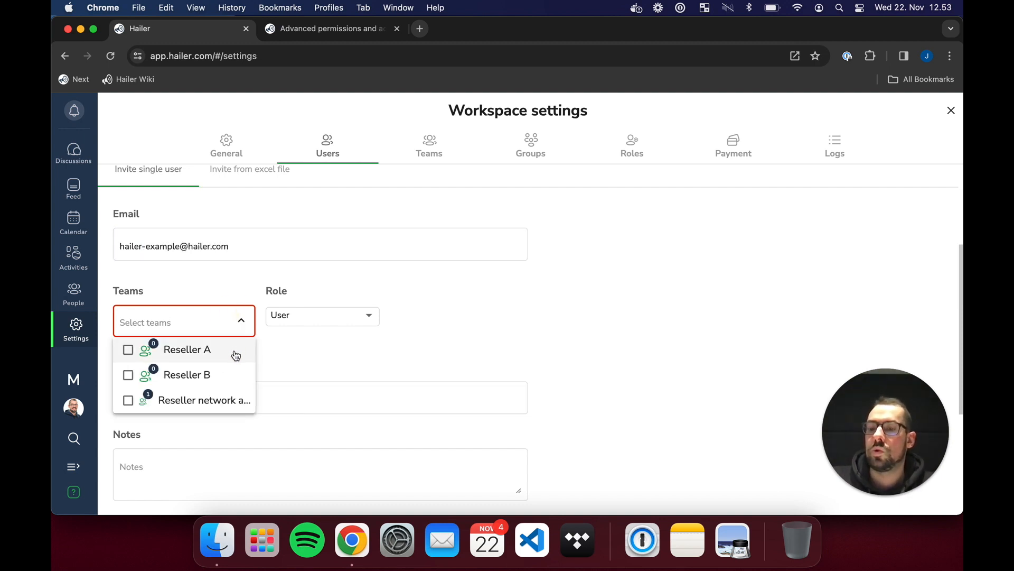
click(183, 258)
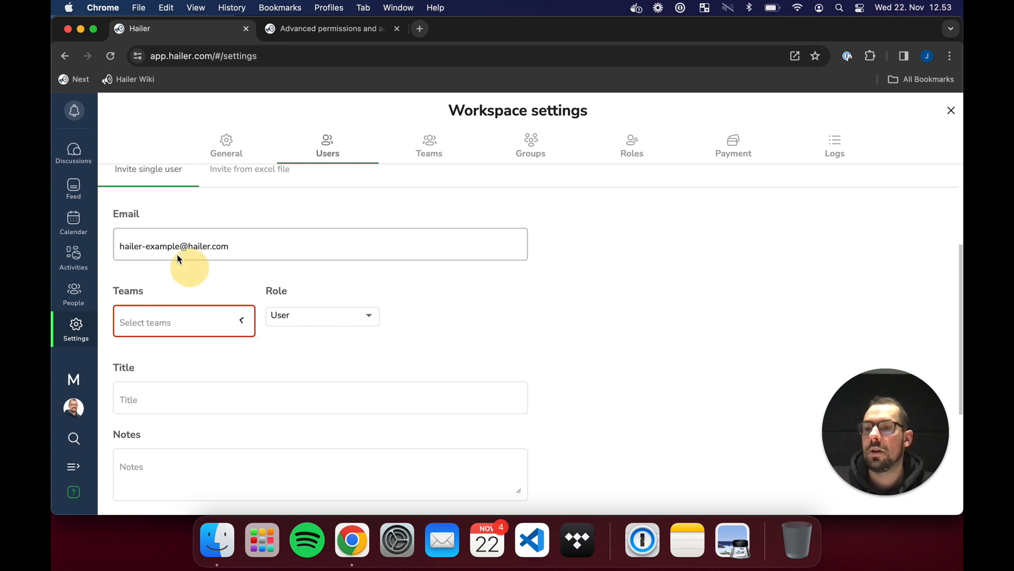
text(A)
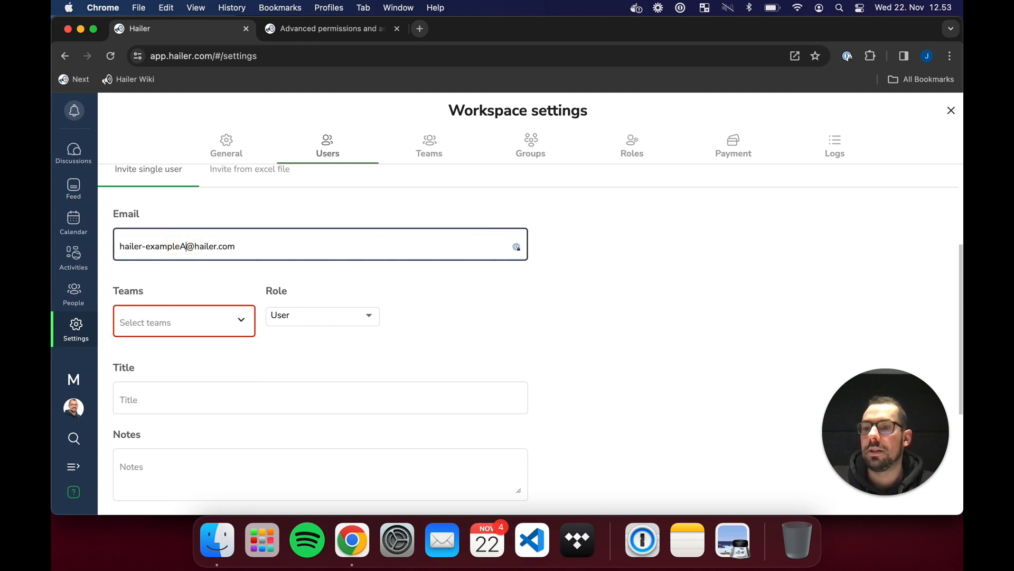
click(259, 270)
click(249, 328)
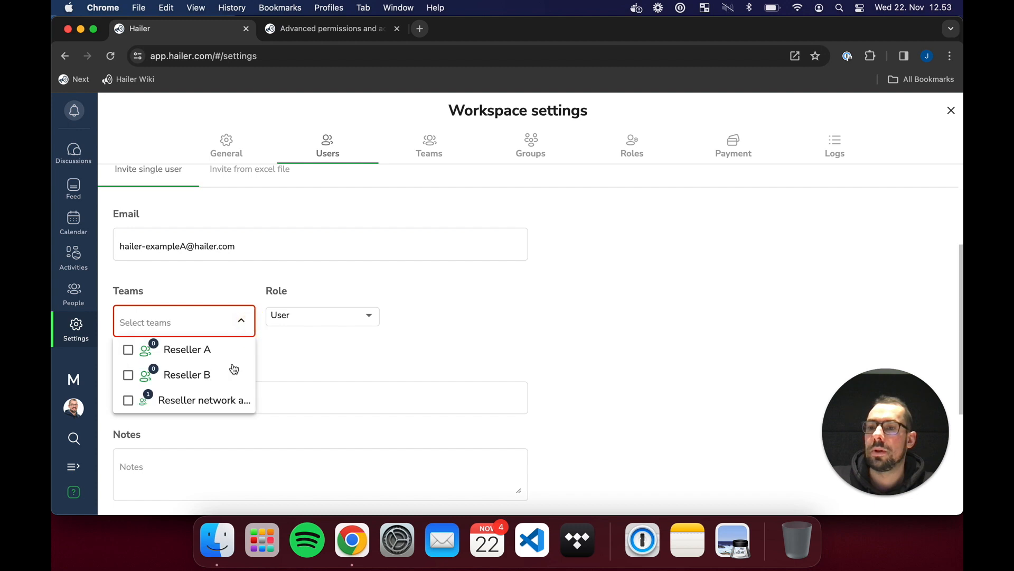
click(206, 351)
click(498, 346)
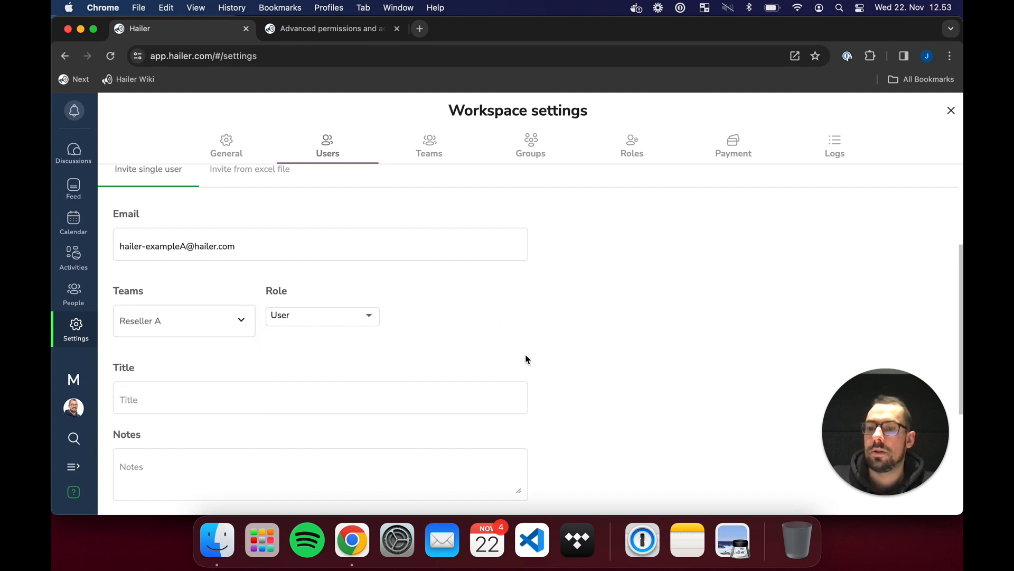
scroll(533, 370, down, 4)
click(506, 322)
- Invite a second e-mail address, ending in b instead of a, to the Reseller B team
scroll(317, 349, up, 5)
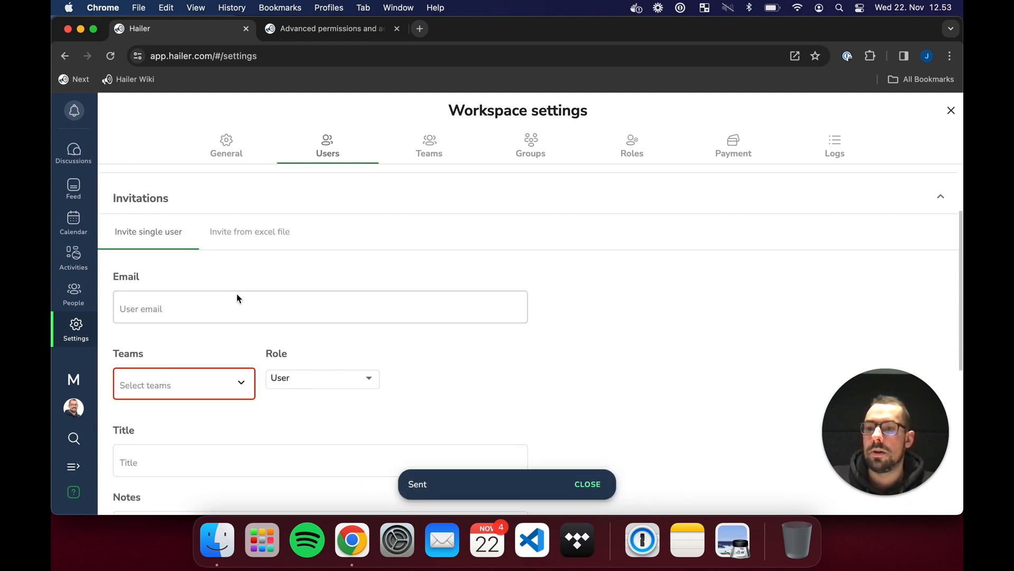
click(171, 304)
scroll(171, 305, down, 6)
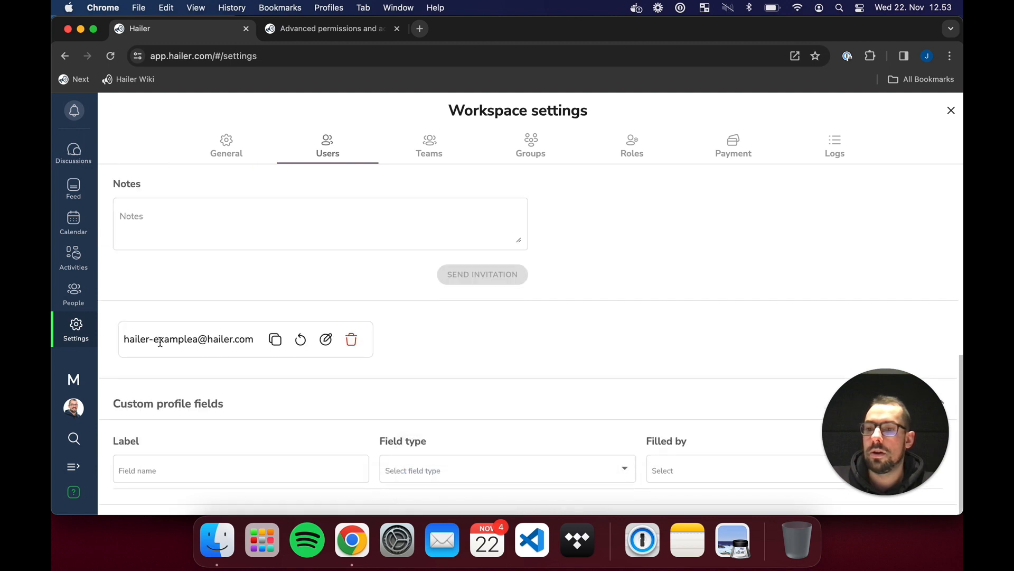
drag(127, 339, 257, 340)
key(super+c)
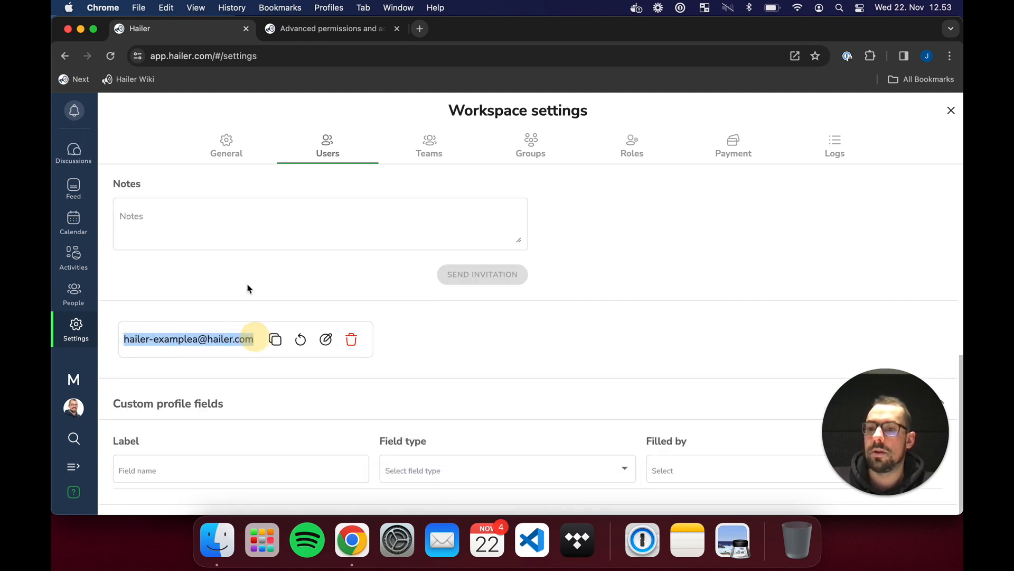
scroll(194, 319, up, 6)
click(165, 384)
key(super+v)
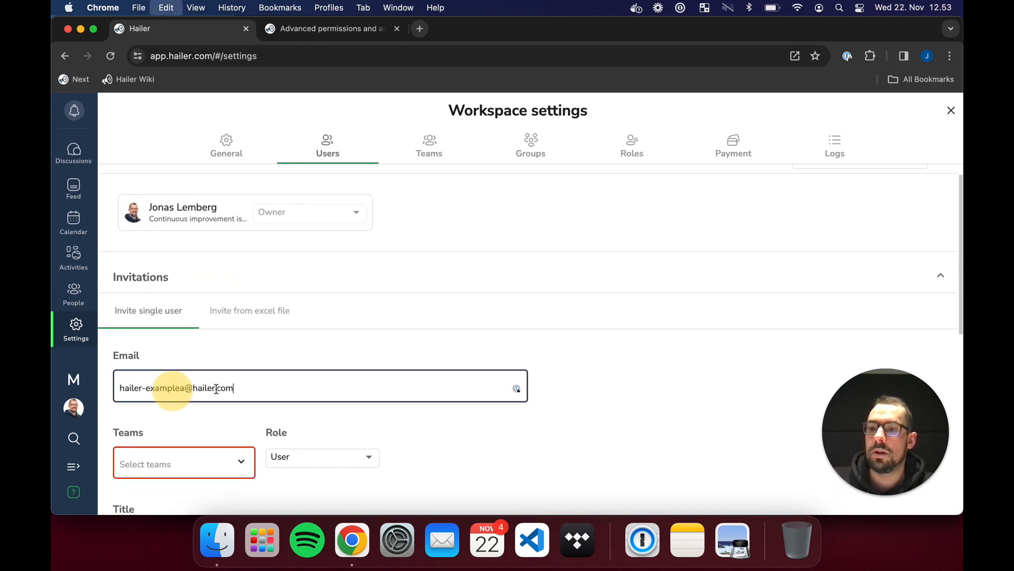
click(186, 388)
key(BackSpace)
text(b)
click(698, 410)
scroll(298, 389, down, 3)
click(227, 343)
click(193, 397)
click(463, 330)
scroll(495, 355, down, 5)
click(488, 338)
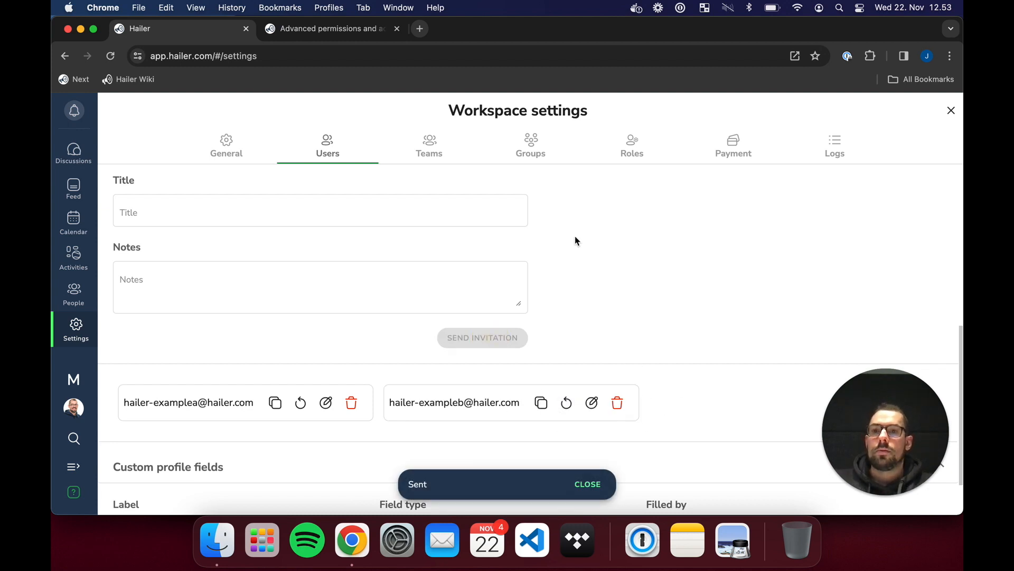
- Open a new incognito Chrome window and copy the first user's invitation link
right_click(365, 556)
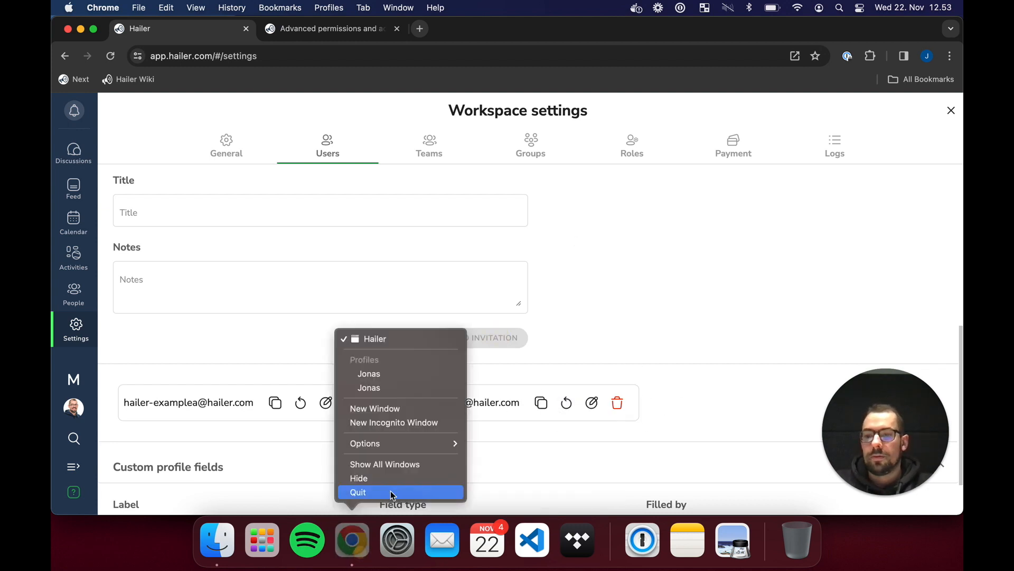
click(426, 426)
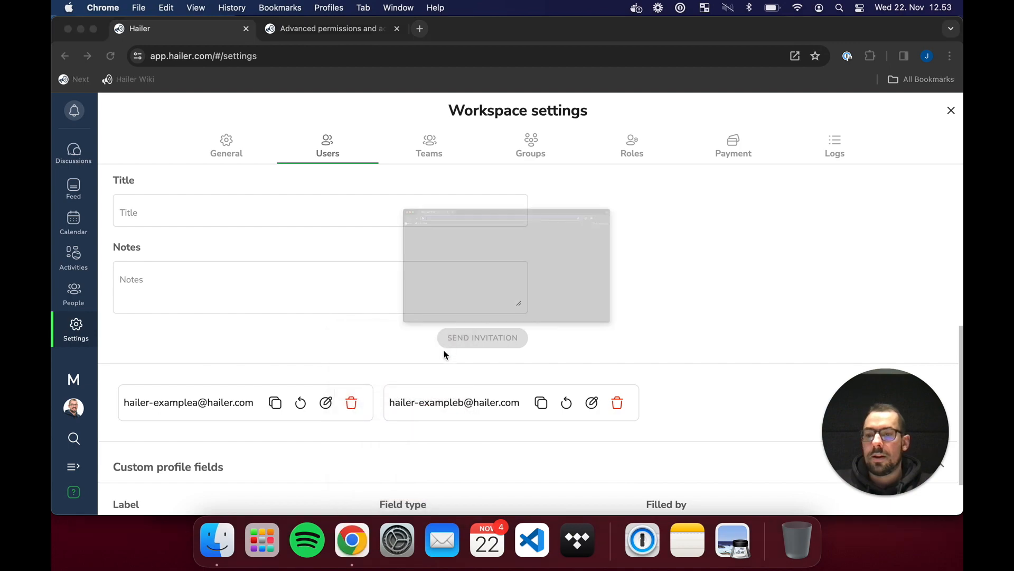
key(ctrl+Up)
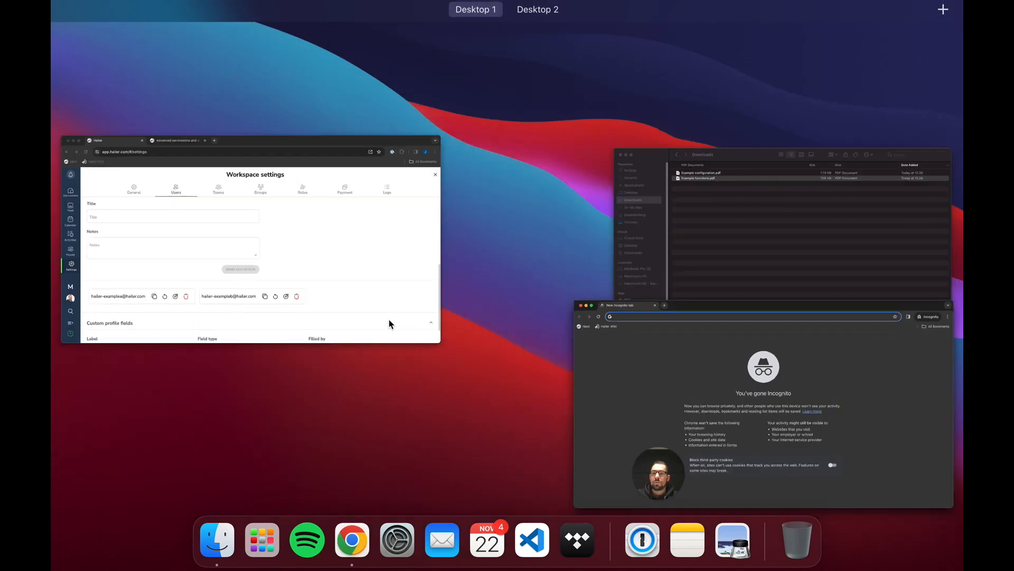
click(390, 321)
click(274, 402)
- Load the copied invitation link in the incognito window
key(ctrl+Up)
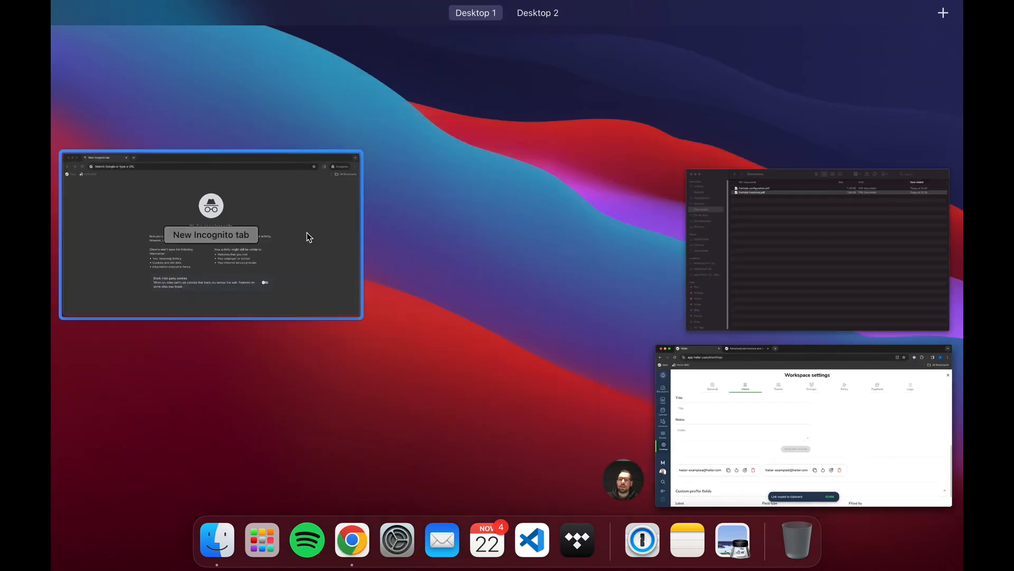
click(306, 233)
click(294, 54)
key(super+v)
key(Return)
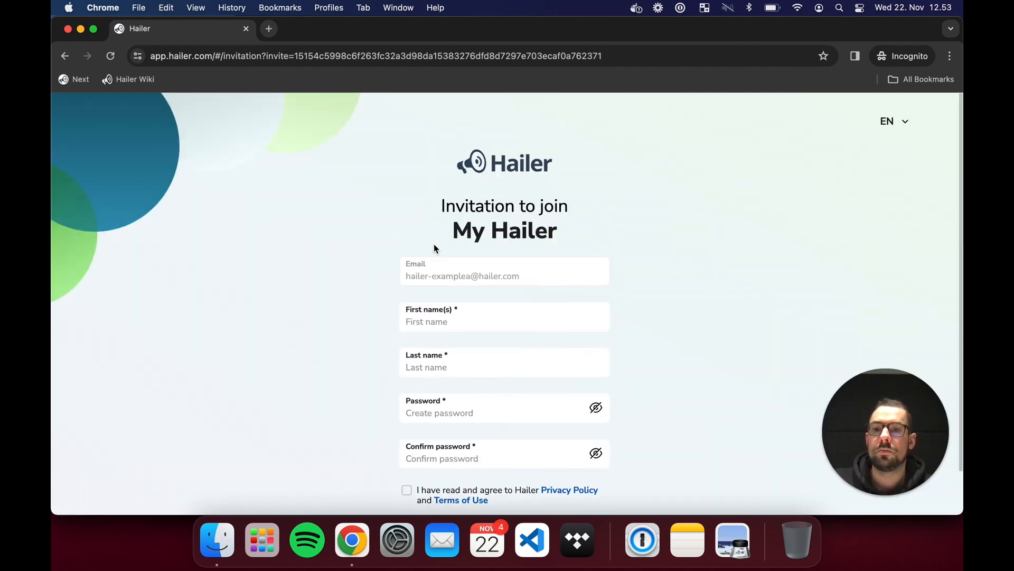
- Register as Reseller A with last name 'A', a confirmed password and the terms accepted
drag(441, 281, 439, 278)
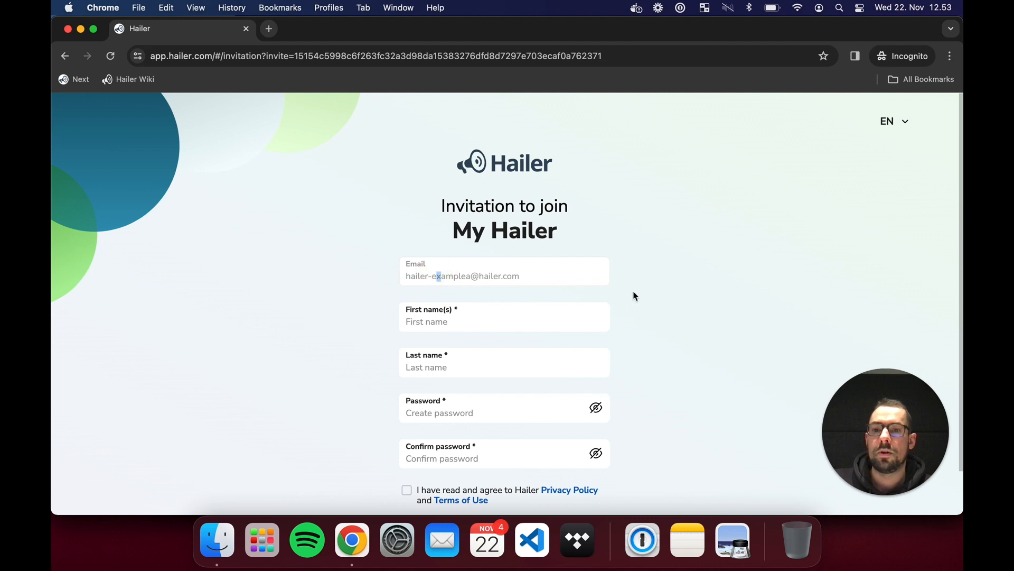
click(477, 321)
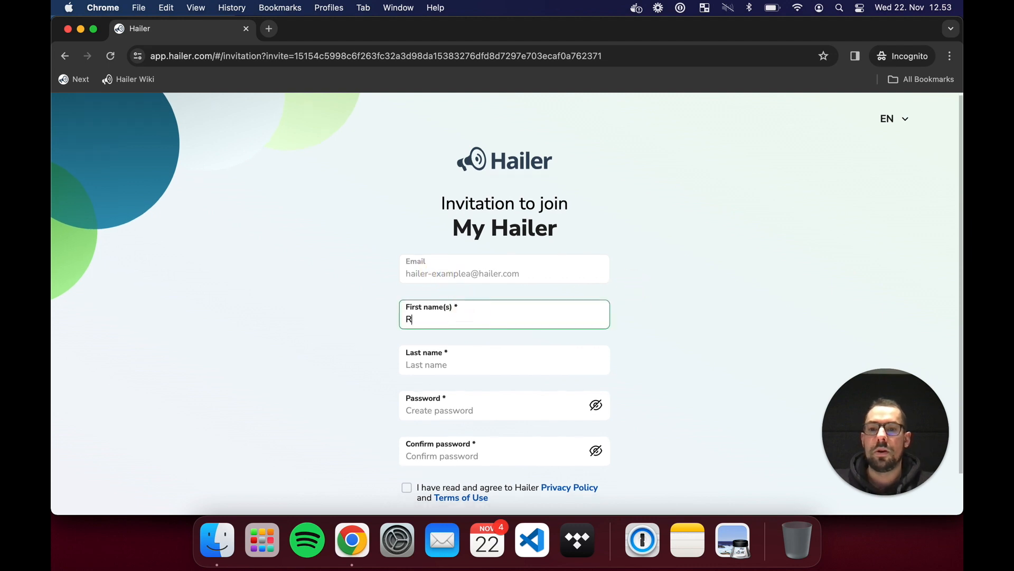
click(448, 365)
text(A)
scroll(634, 359, down, 2)
click(471, 364)
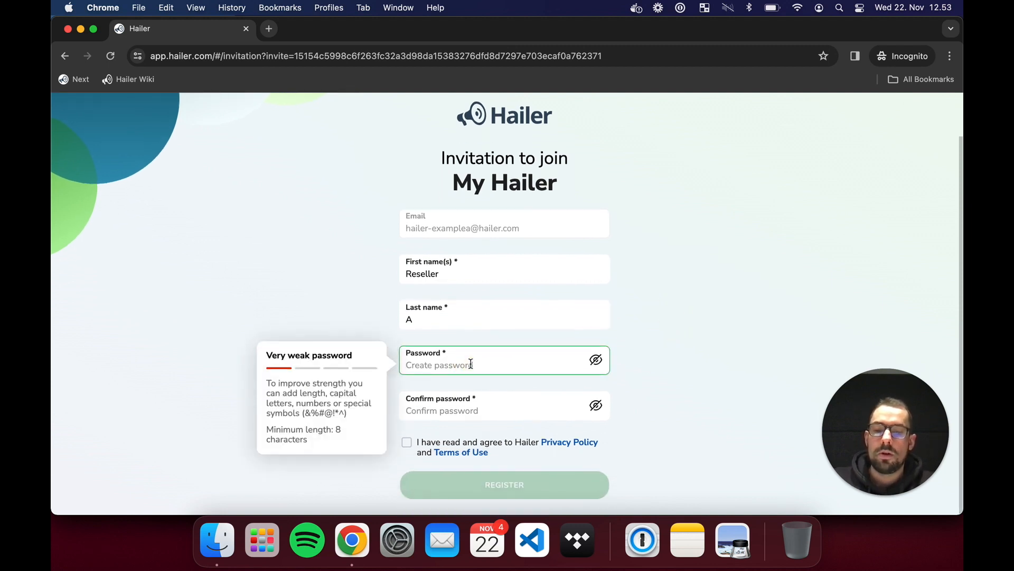
text(••••••)
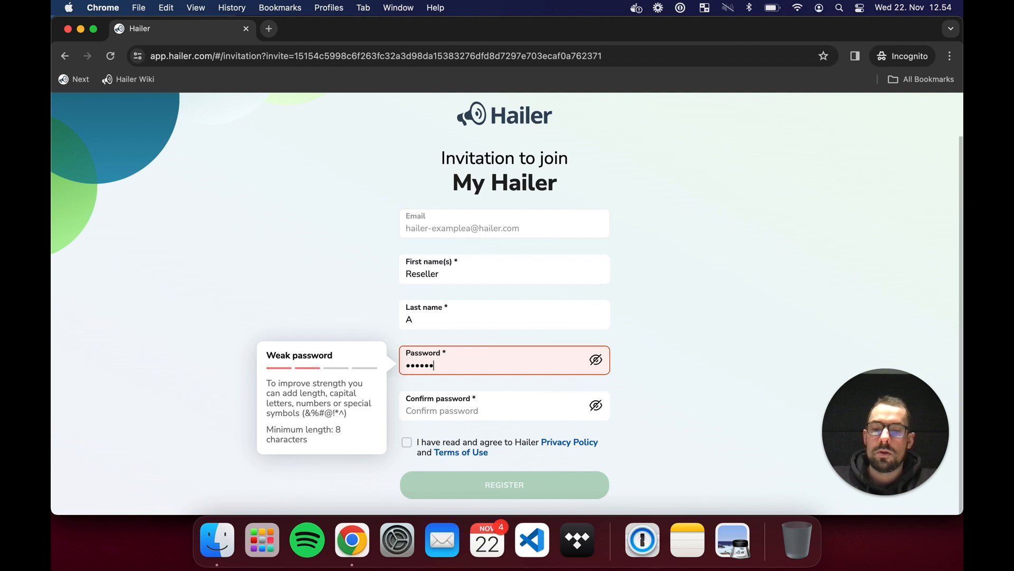
text(•••)
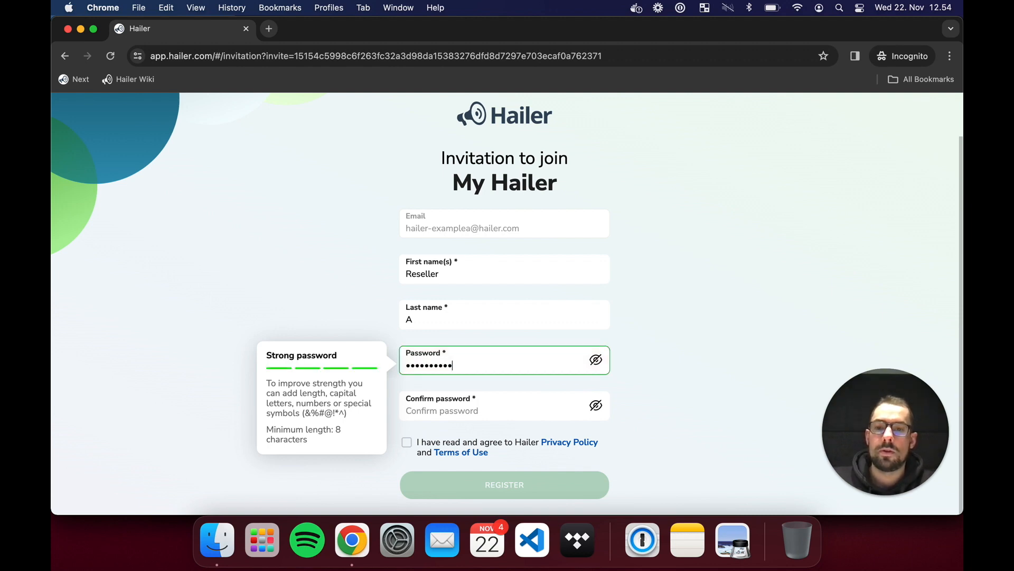
click(463, 405)
text(••••••••••)
click(407, 442)
click(508, 484)
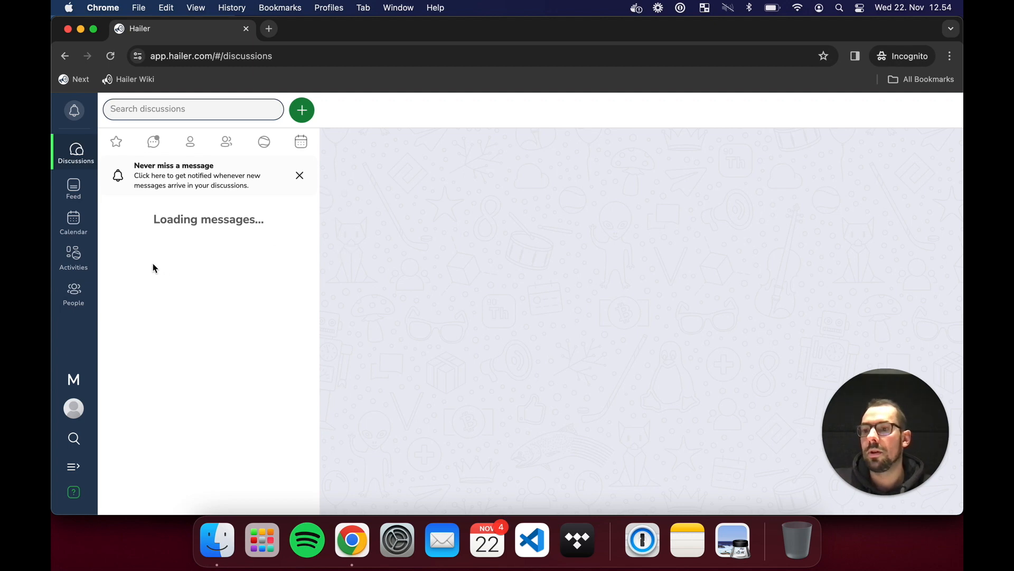
- Confirm the People page lists only two workspace users, then close the private window
click(76, 257)
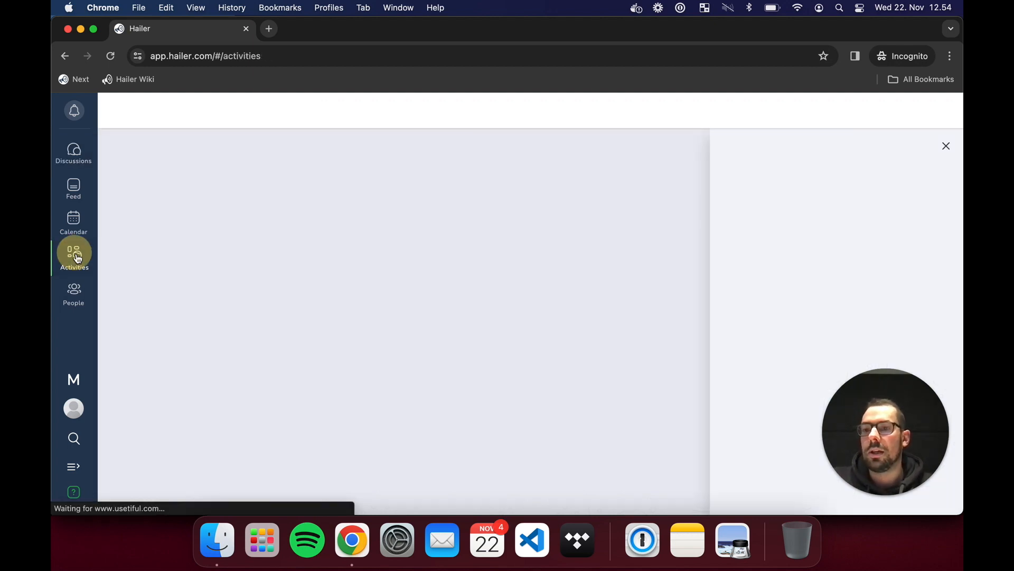
click(82, 293)
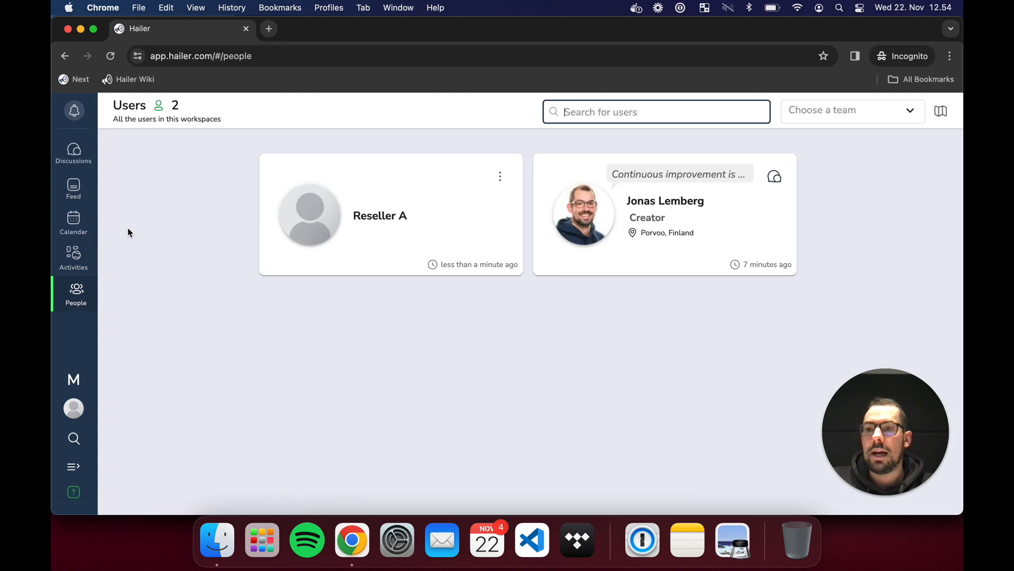
click(213, 156)
drag(235, 166, 932, 258)
click(931, 258)
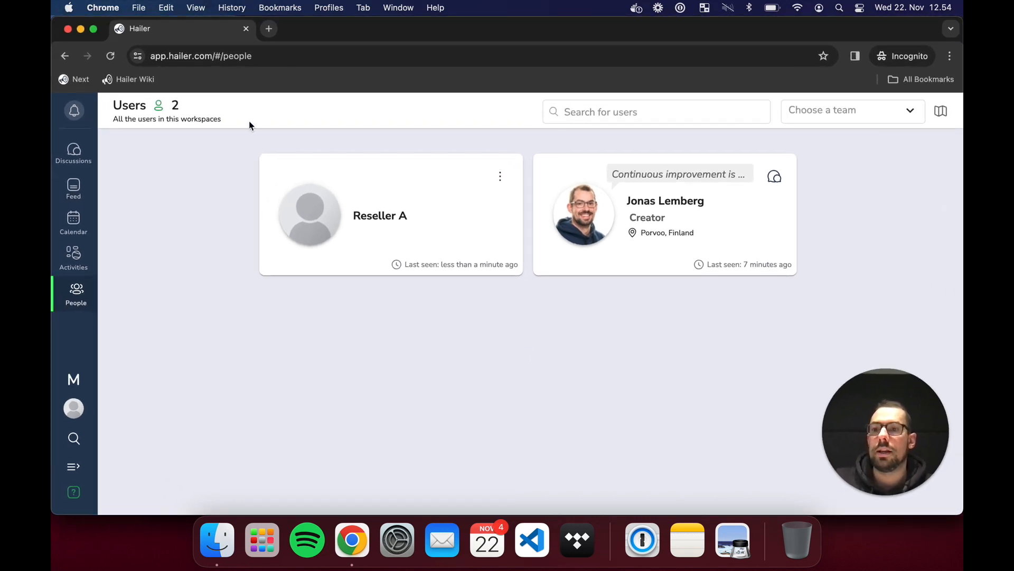
click(68, 29)
scroll(490, 403, down, 2)
- Copy the second invitee's invitation link and load it in a new incognito window
click(278, 387)
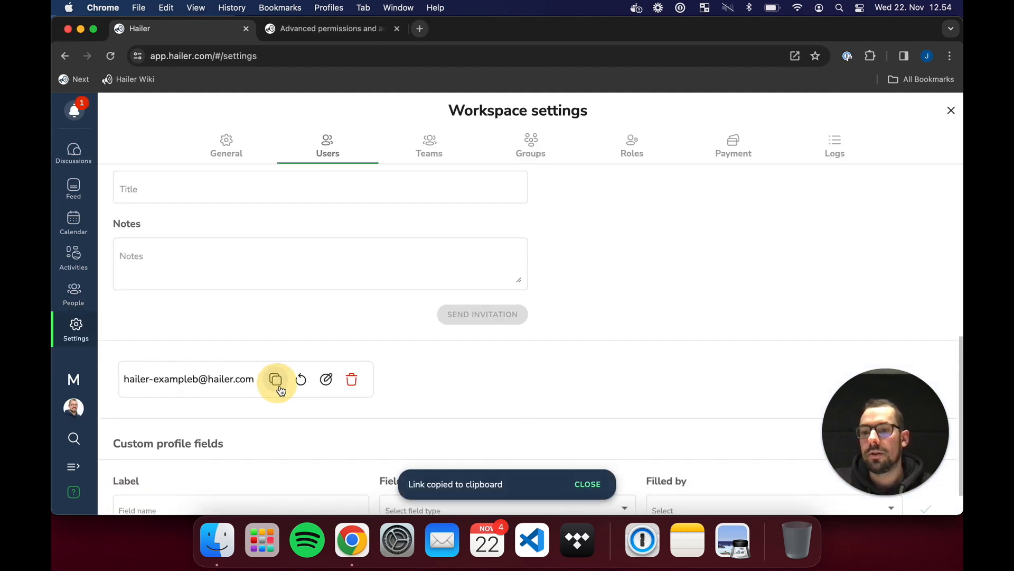
right_click(352, 539)
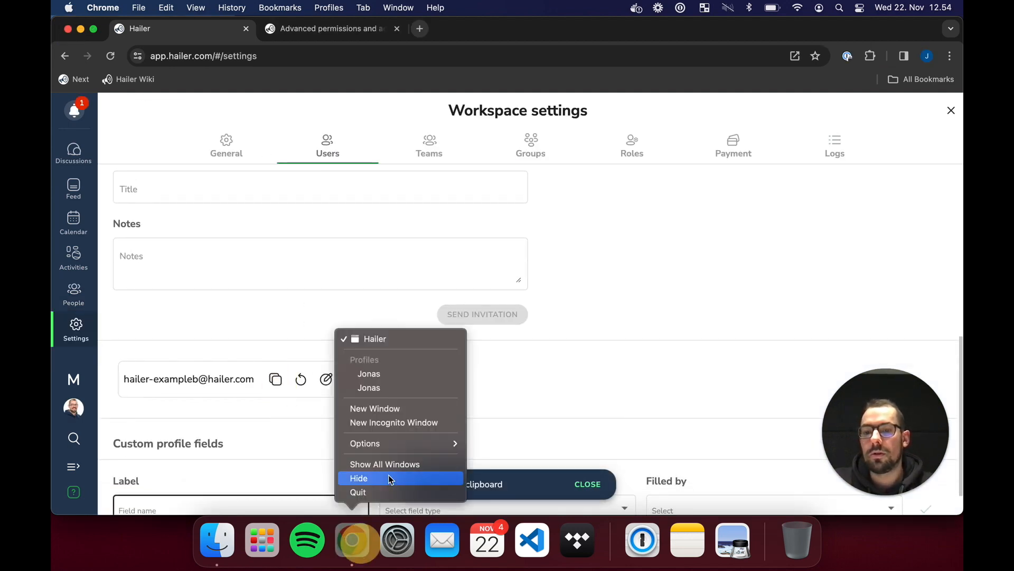
click(403, 423)
key(super+v)
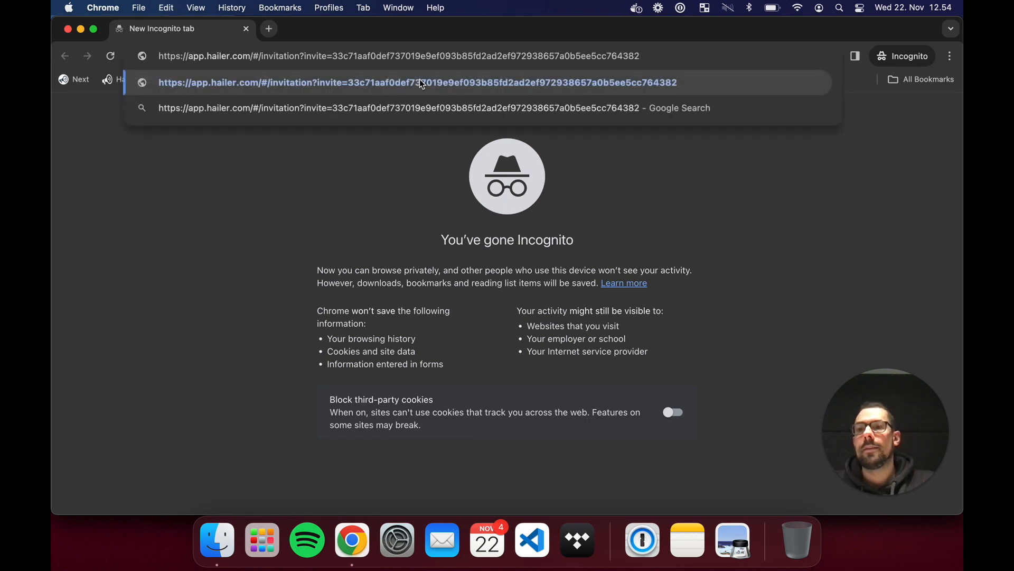
click(423, 83)
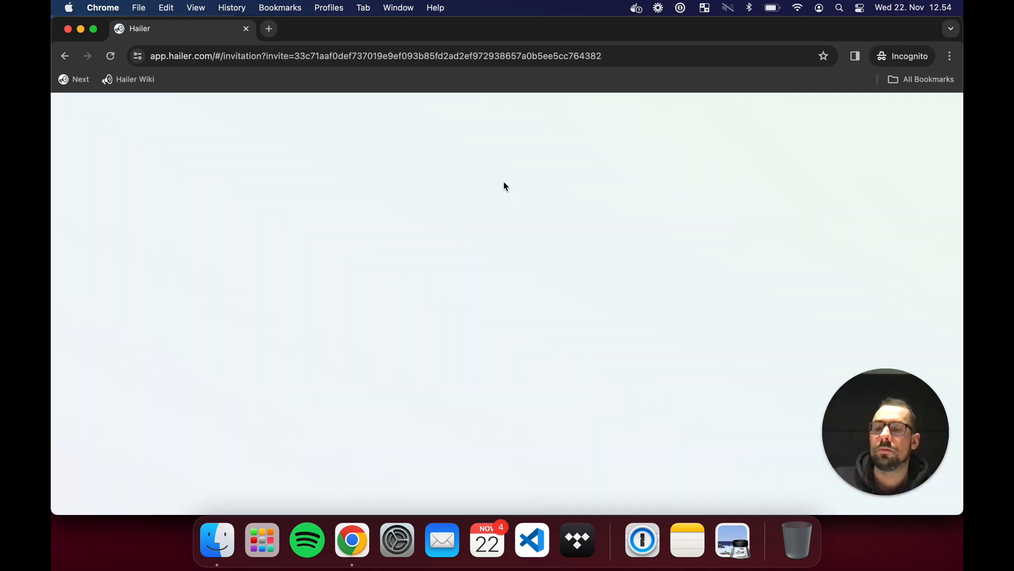
- Register the second invitee as Reseller B, entering and confirming the account password
scroll(642, 277, down, 2)
click(490, 281)
text(Reseller)
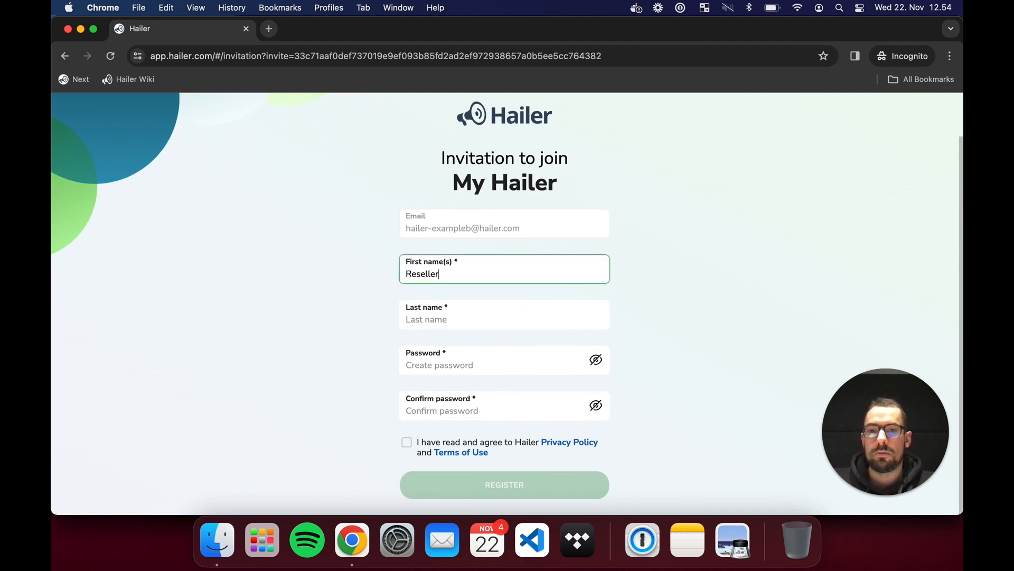
click(476, 325)
text(B)
click(452, 365)
text(ab)
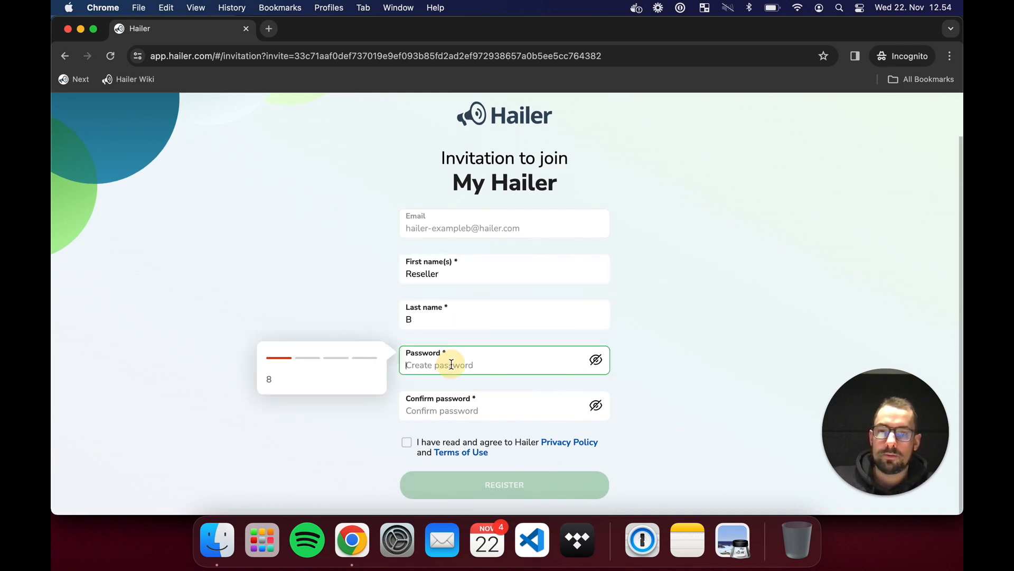
text(cd12345)
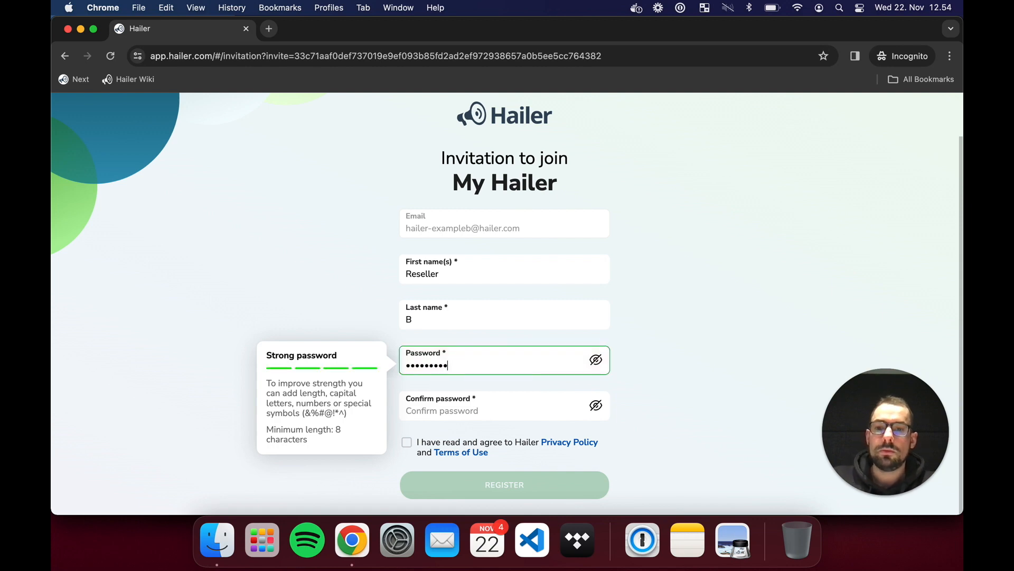
click(458, 410)
text(abcd123)
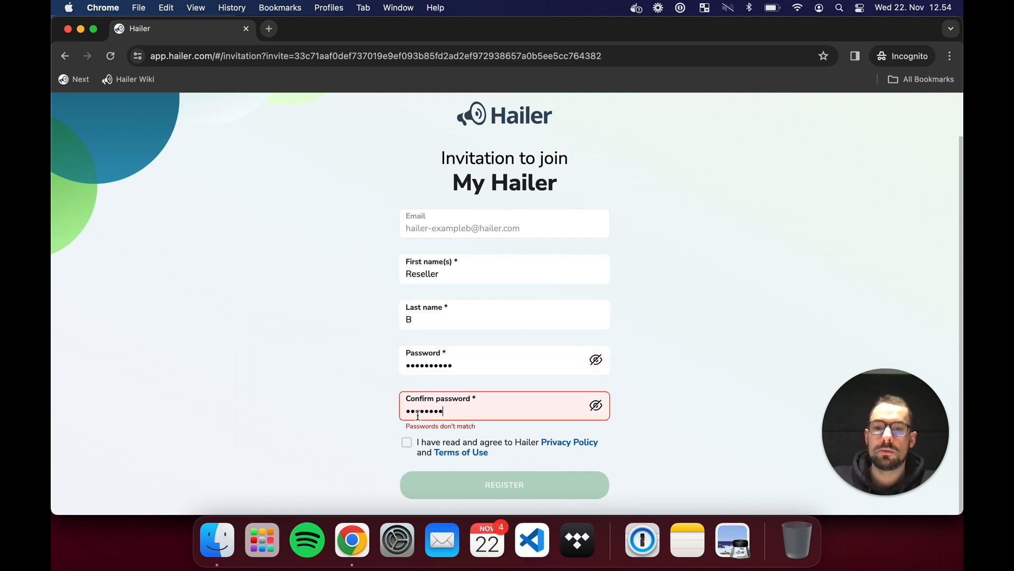
text(45)
click(479, 475)
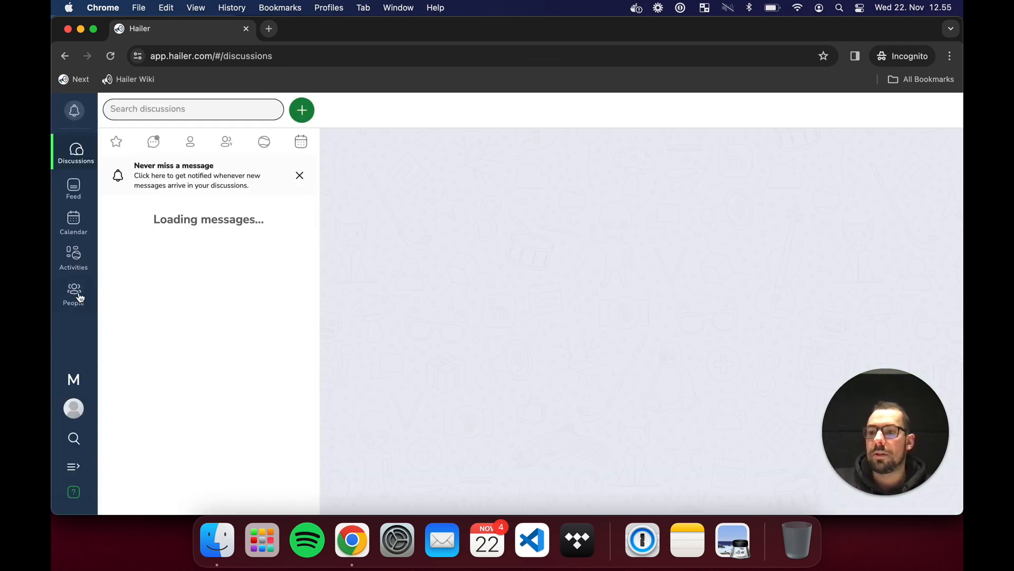
- Check that People shows only two users, then go to the Activities overview
click(80, 297)
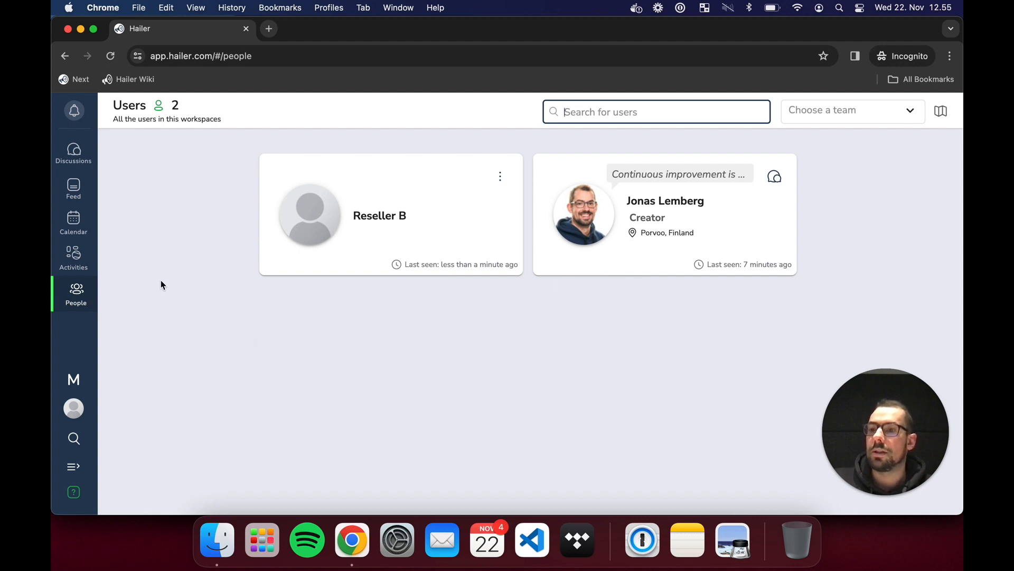
click(74, 259)
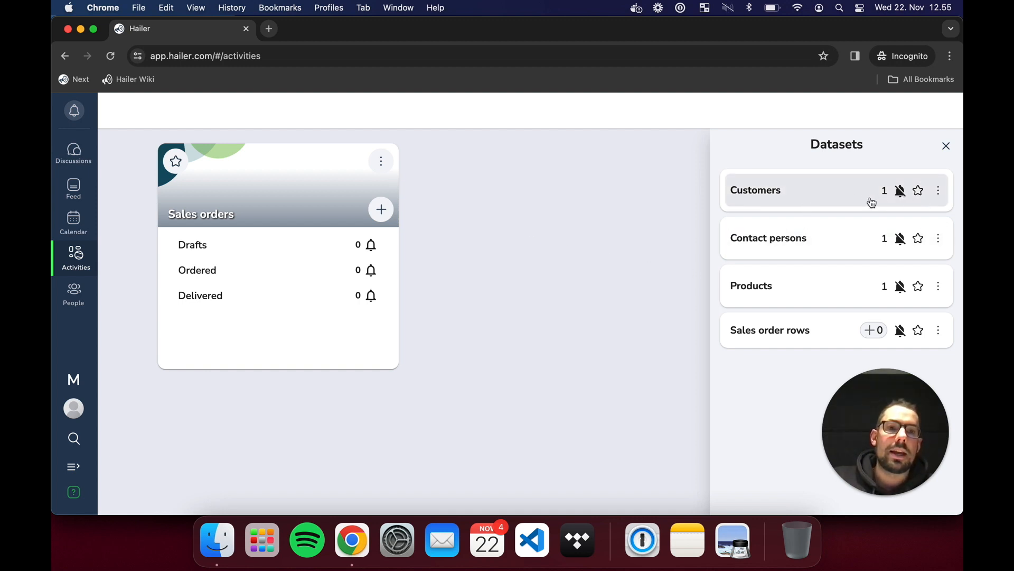
click(779, 191)
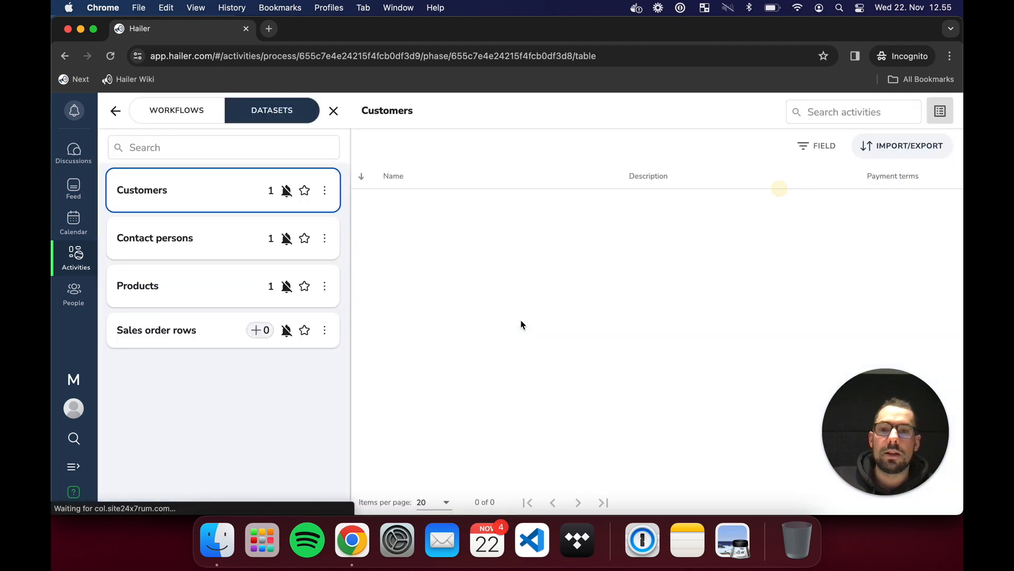
click(632, 206)
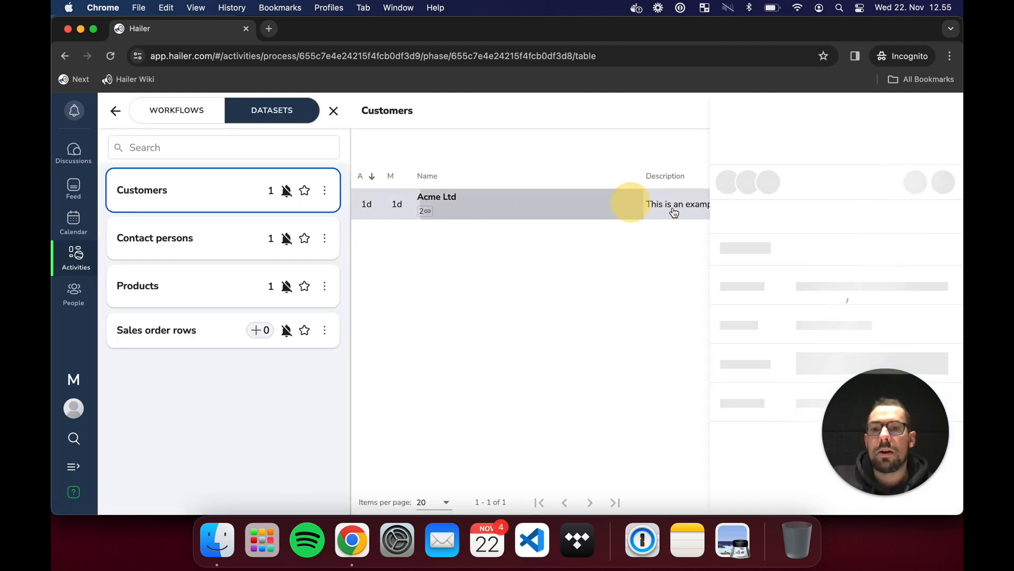
drag(730, 263, 893, 272)
click(922, 263)
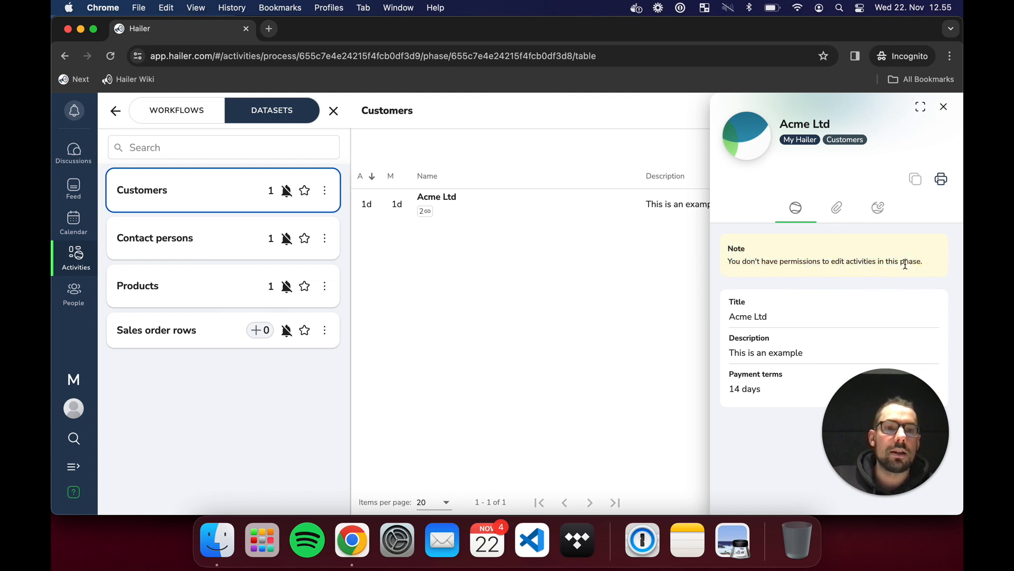
click(943, 107)
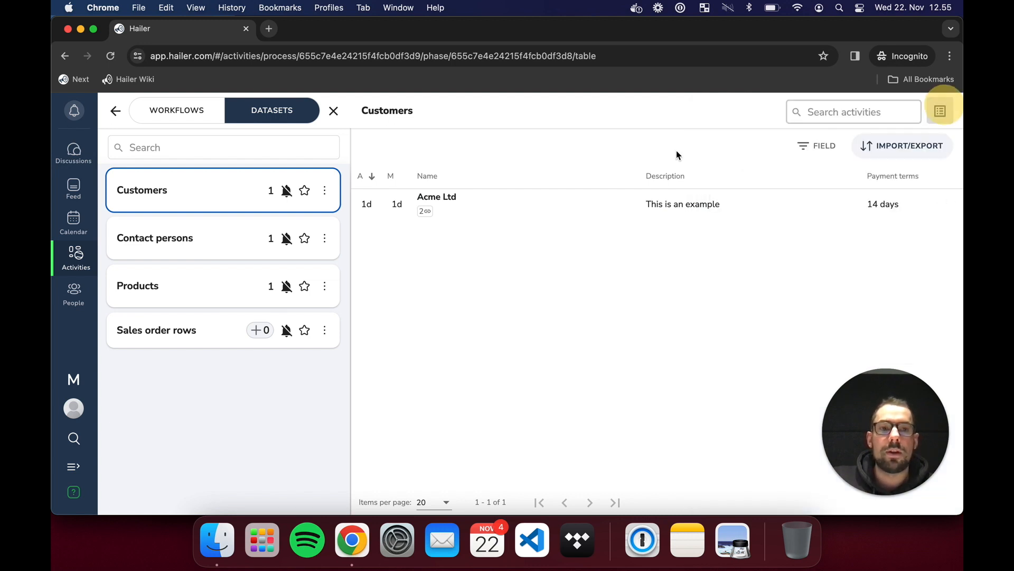
click(184, 241)
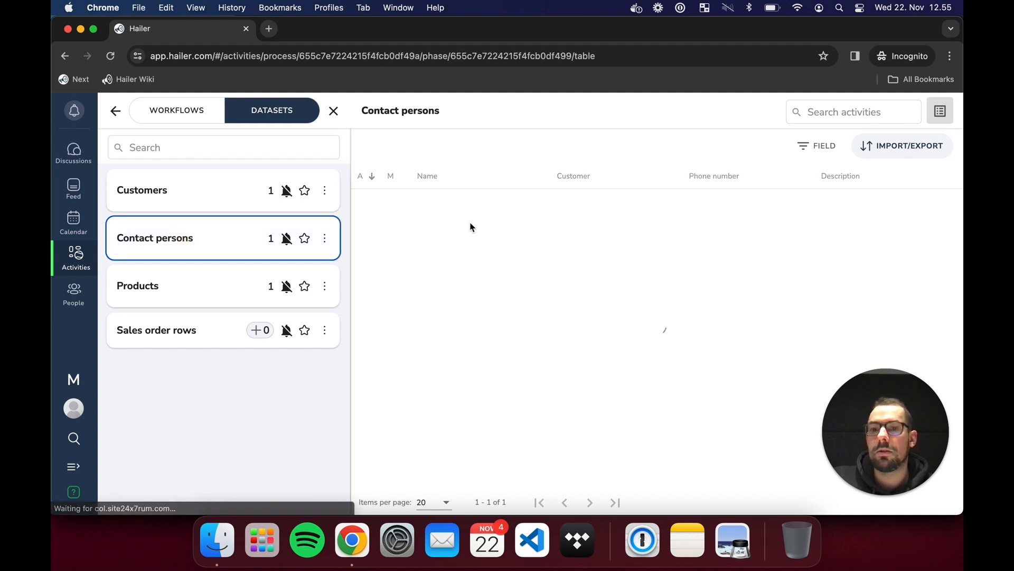
click(646, 212)
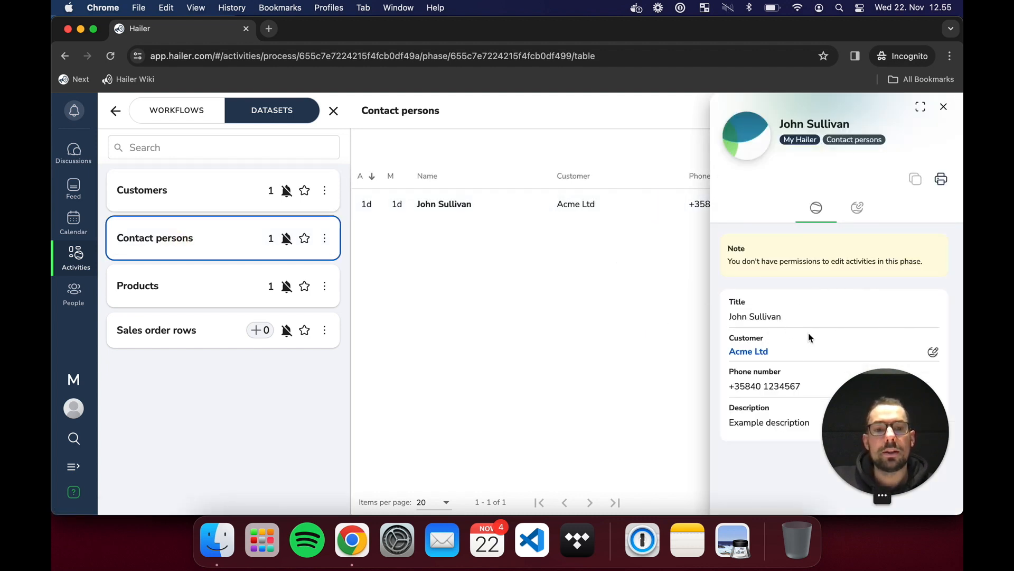
click(944, 107)
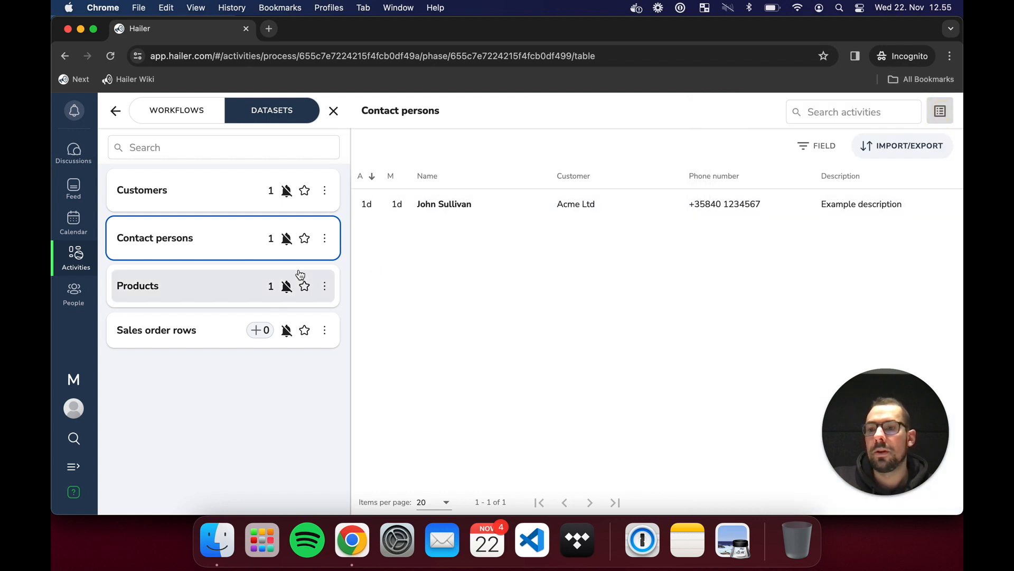
click(196, 282)
click(588, 214)
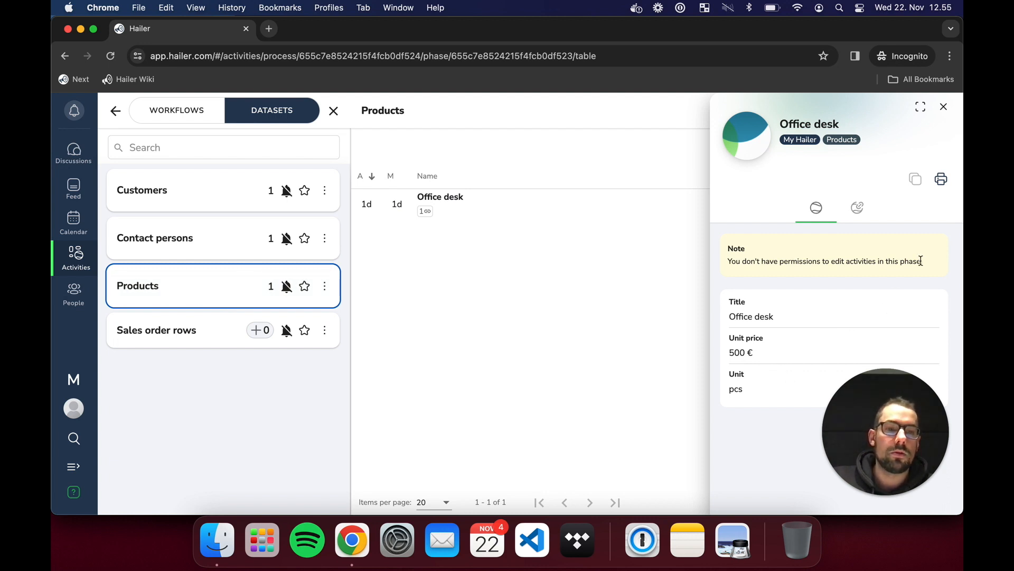
click(942, 108)
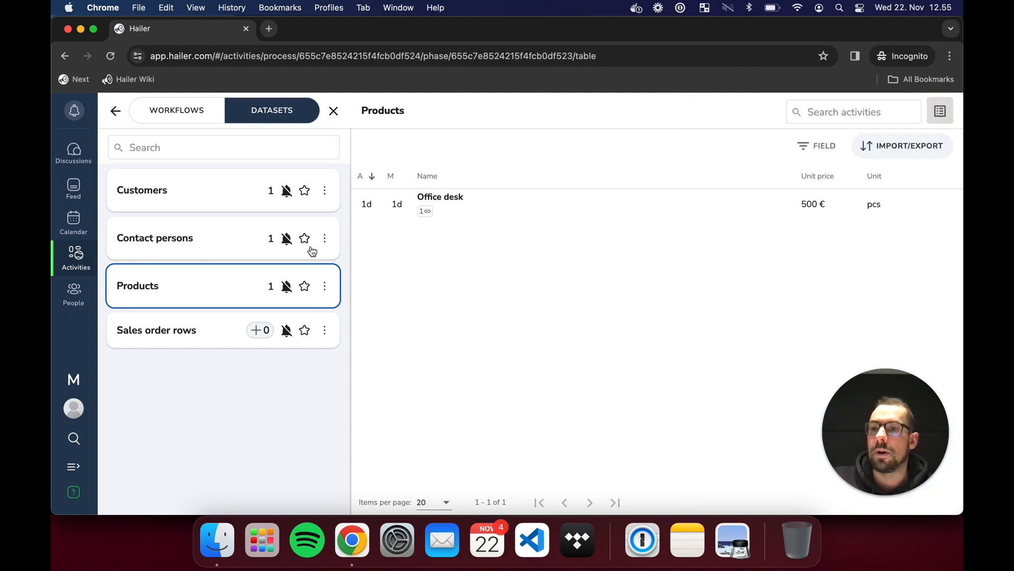
click(115, 113)
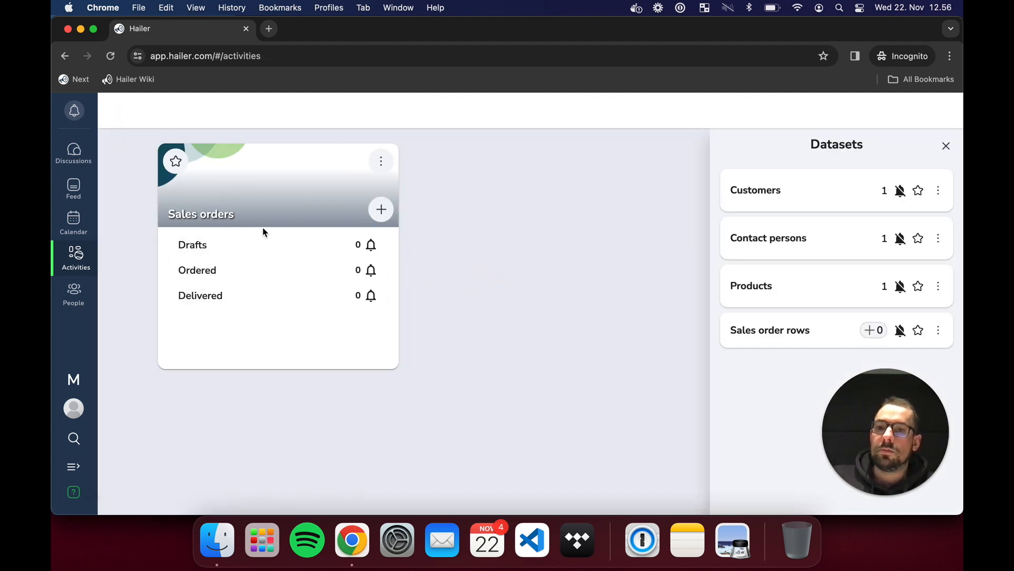
- Create and save a new sales order for customer Acme Ltd, giving draft SO2
click(390, 214)
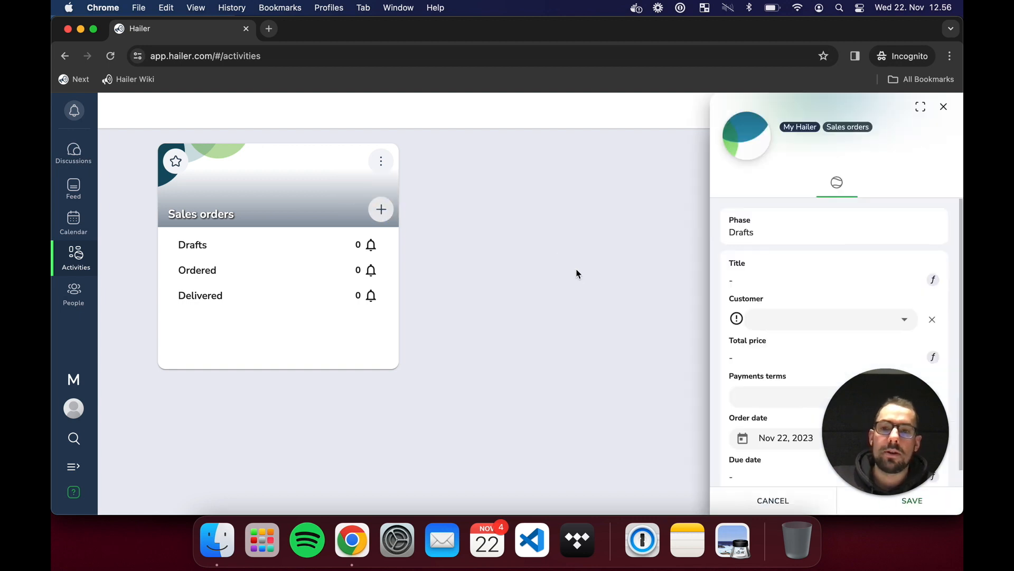
scroll(862, 301, down, 1)
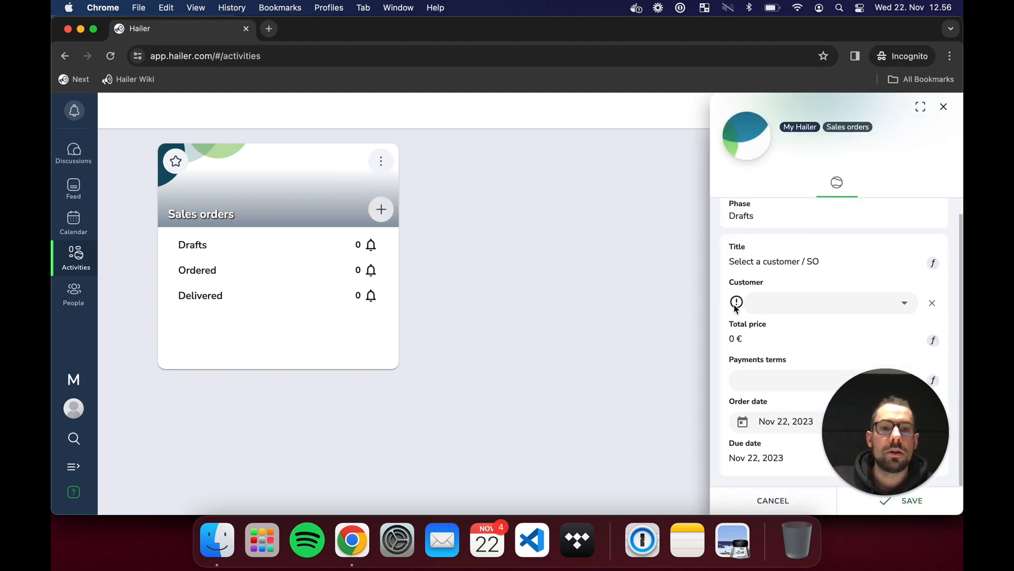
click(901, 308)
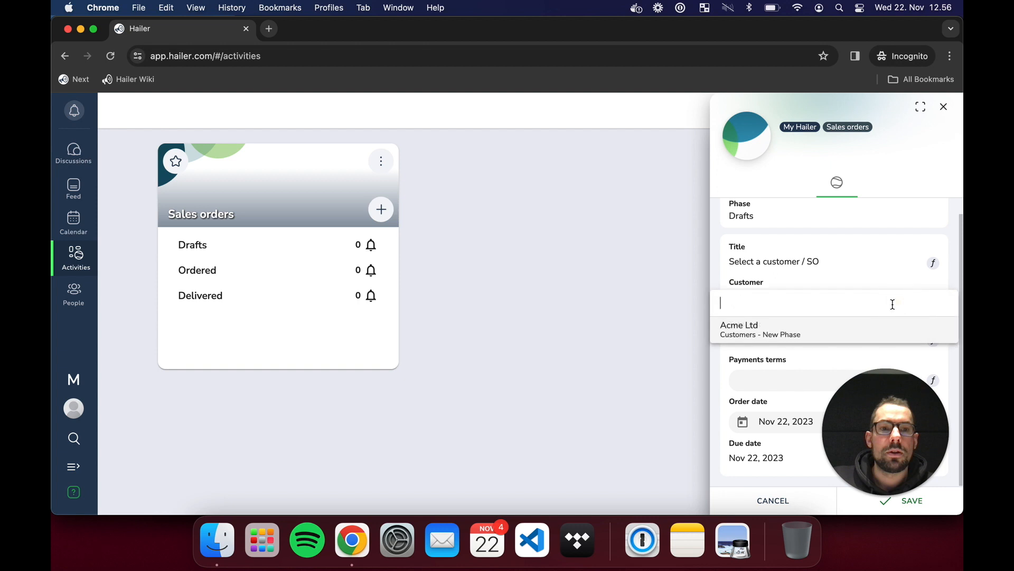
click(868, 329)
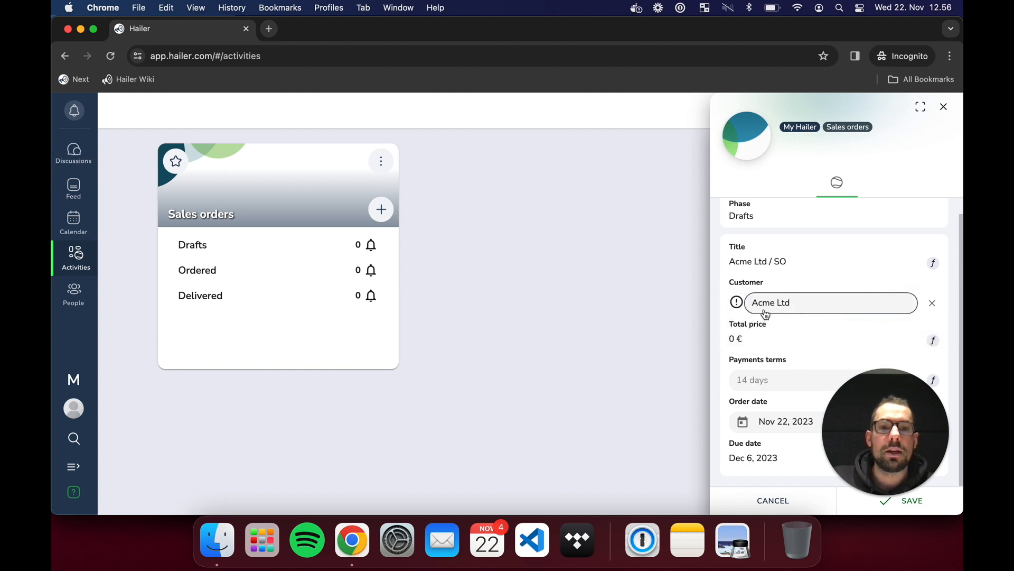
click(851, 341)
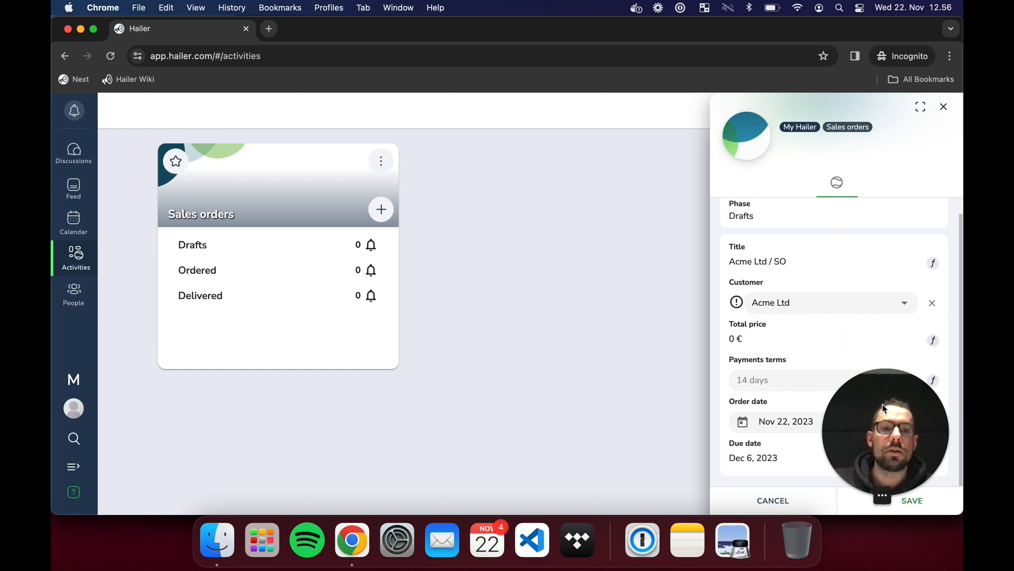
drag(883, 390, 339, 538)
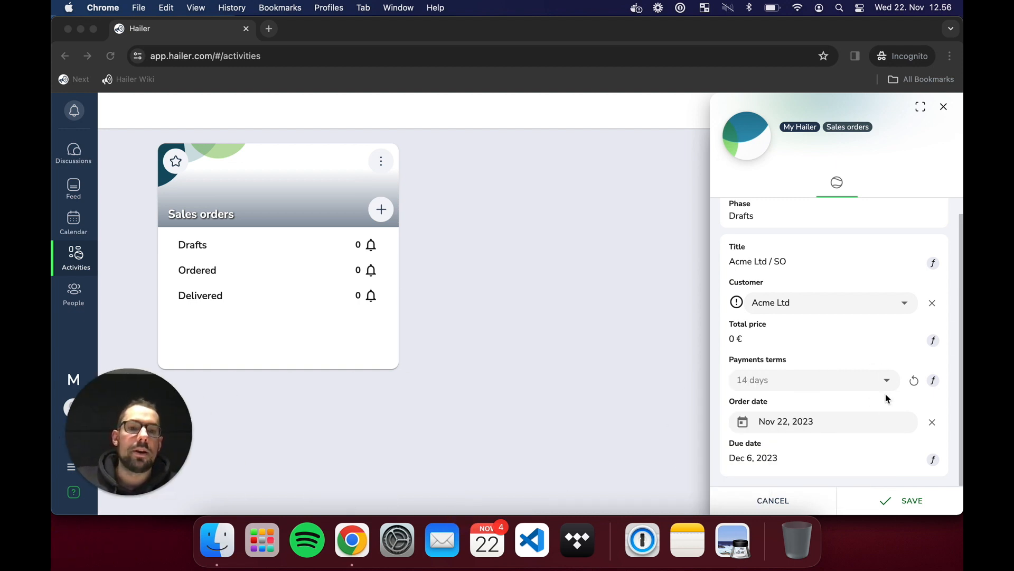
click(895, 500)
click(890, 500)
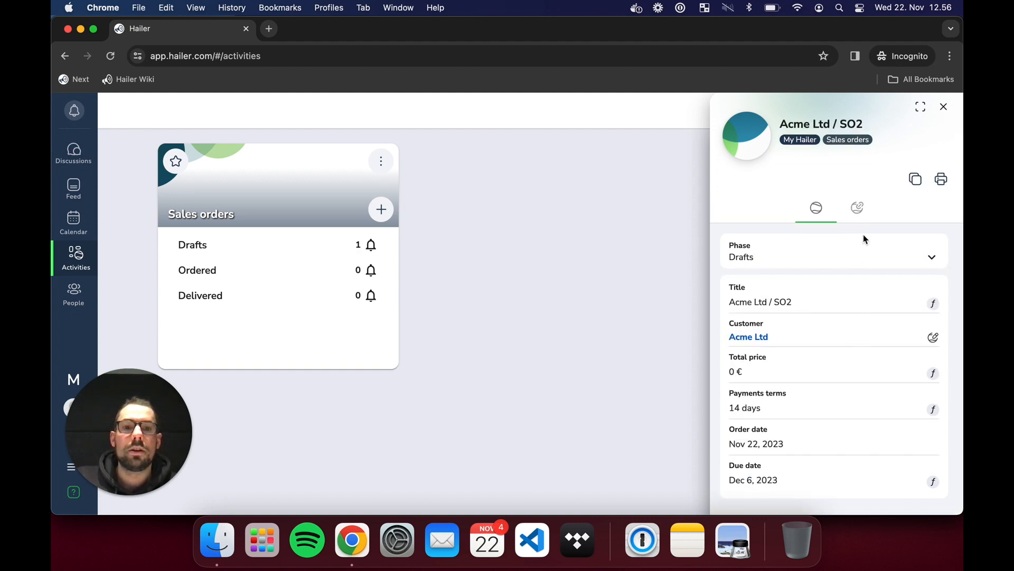
- Link a Sales order row of 5 x Office desk to Acme Ltd / SO2, totalling 2 500 €
click(858, 209)
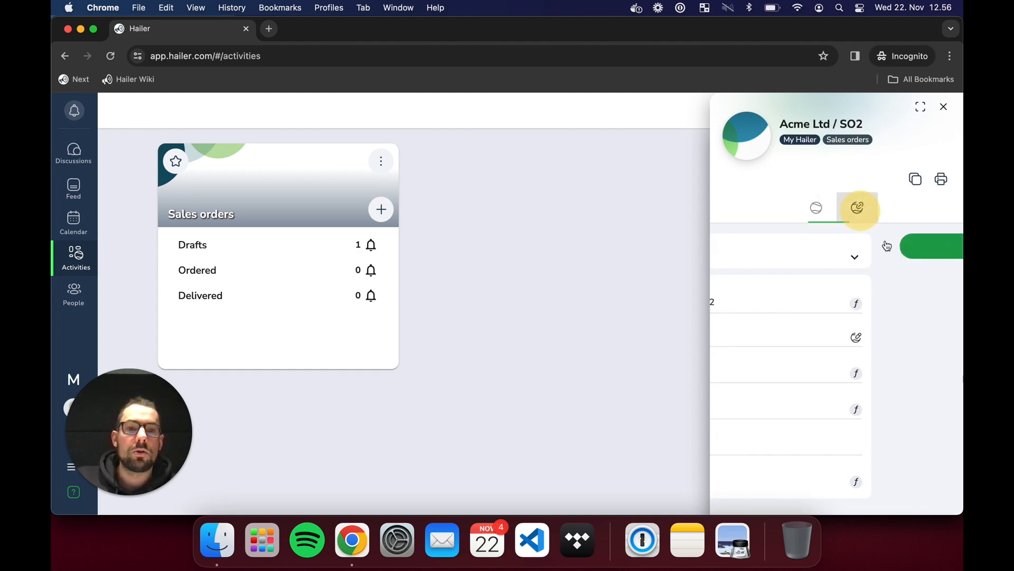
click(846, 247)
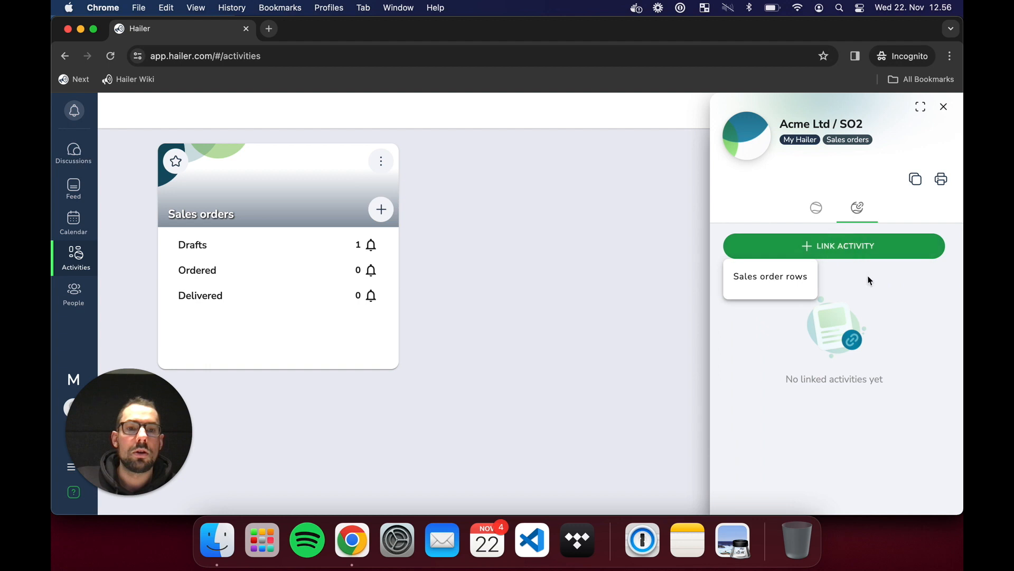
click(794, 283)
click(842, 299)
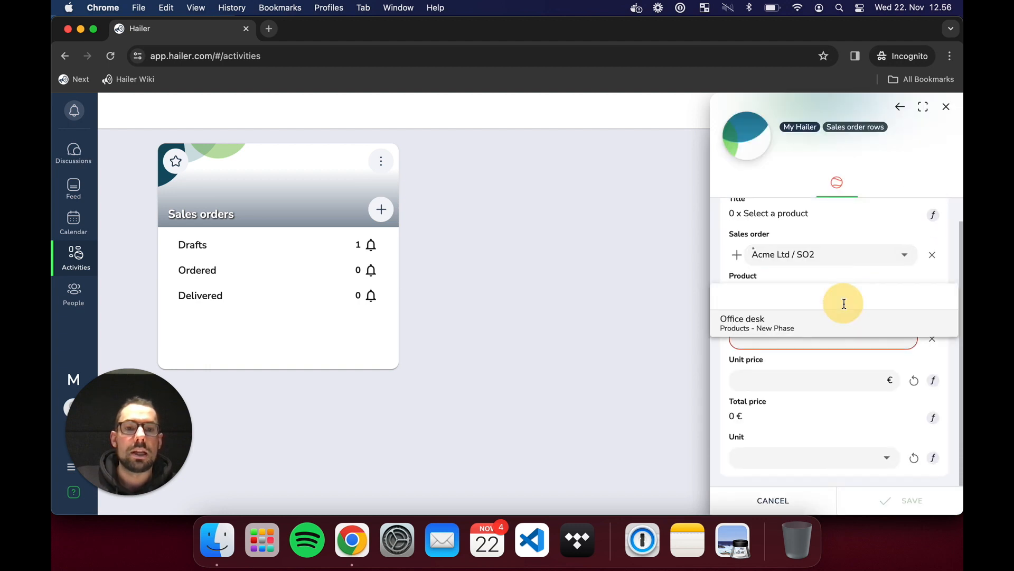
click(788, 329)
click(827, 339)
text(5)
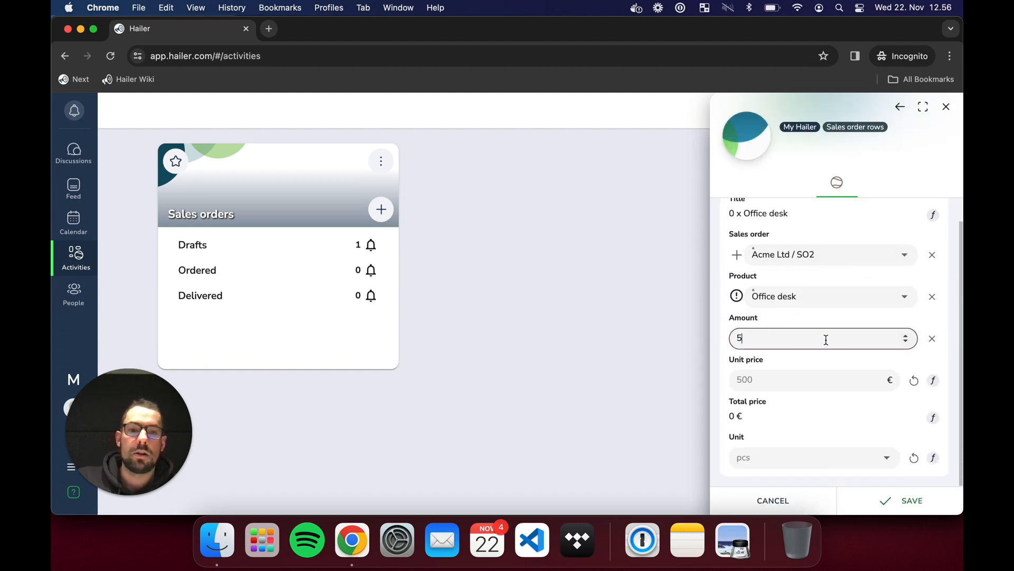
click(895, 500)
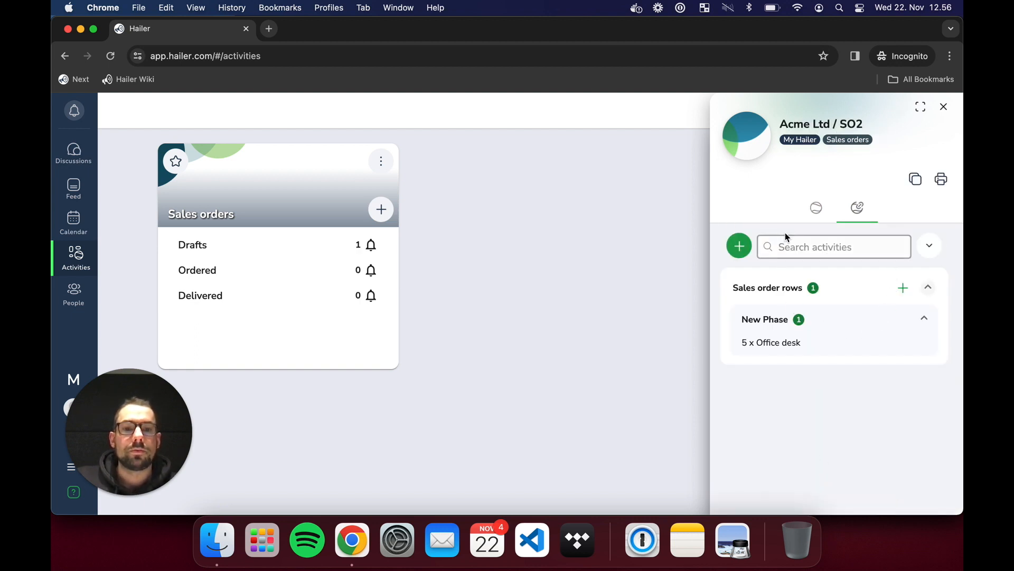
click(816, 207)
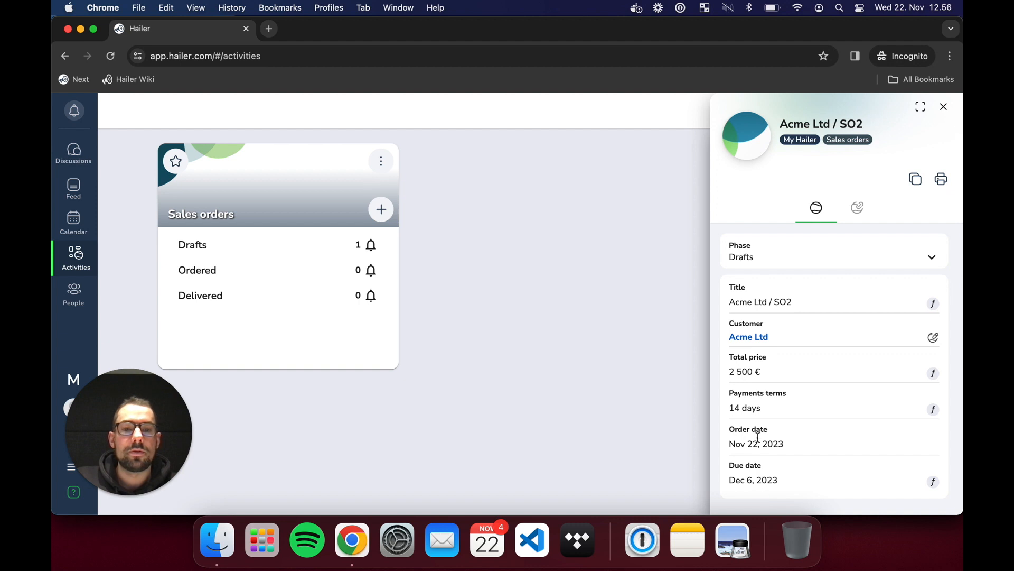
click(944, 108)
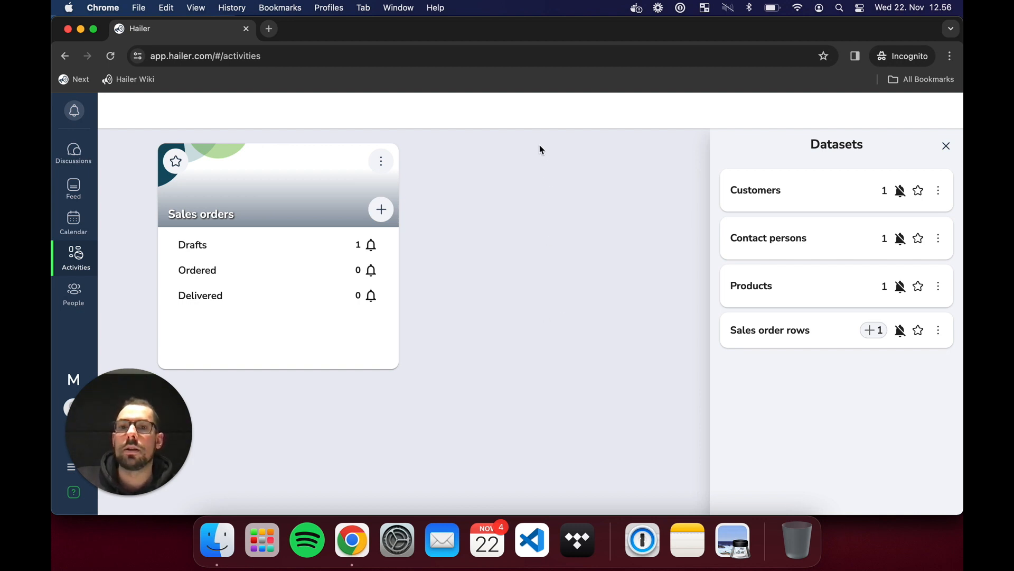
- In the administrator's window, verify draft Acme Ltd / SO2 has owner team Reseller B
key(ctrl+Up)
click(397, 239)
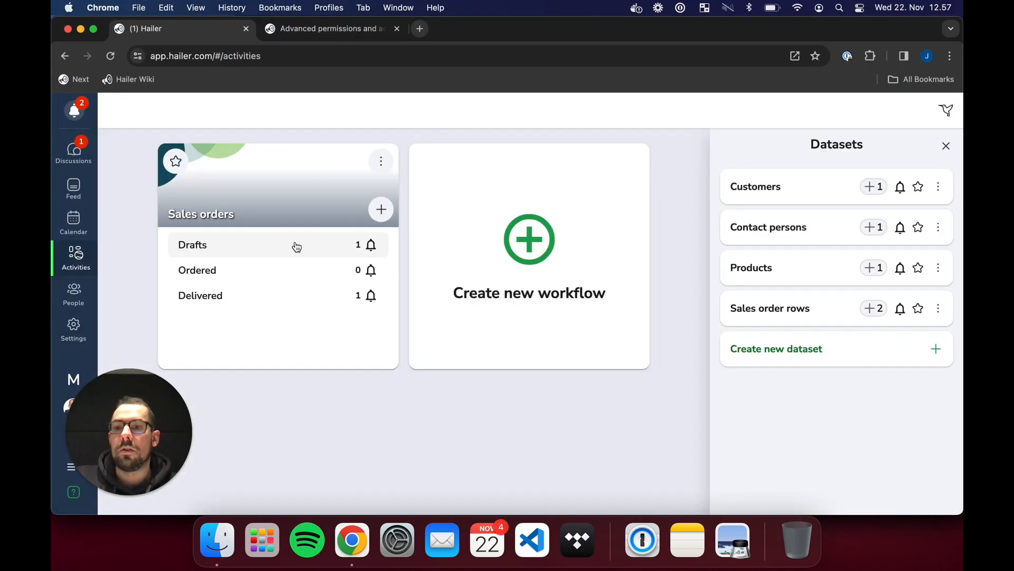
click(296, 246)
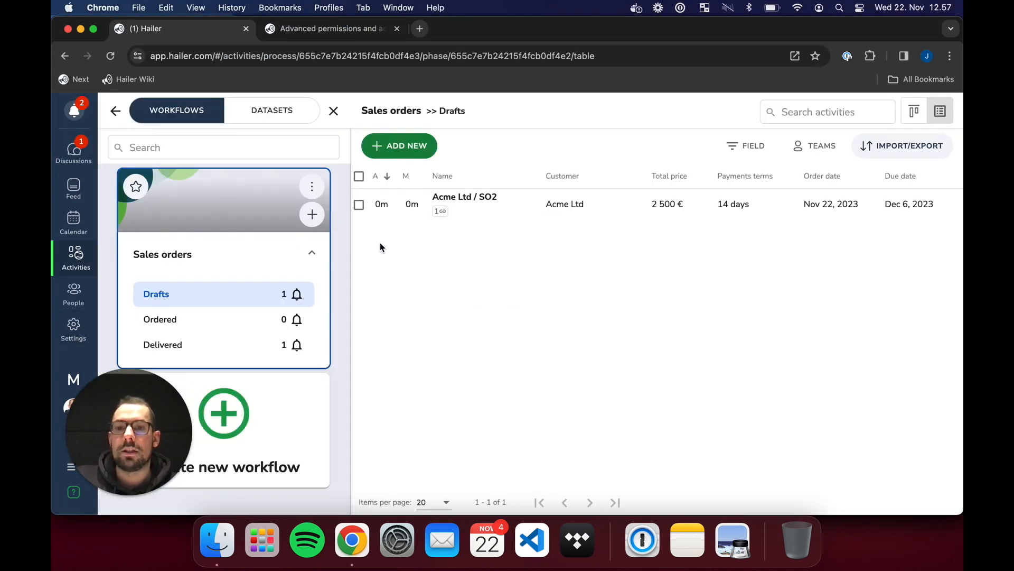
click(639, 199)
click(882, 214)
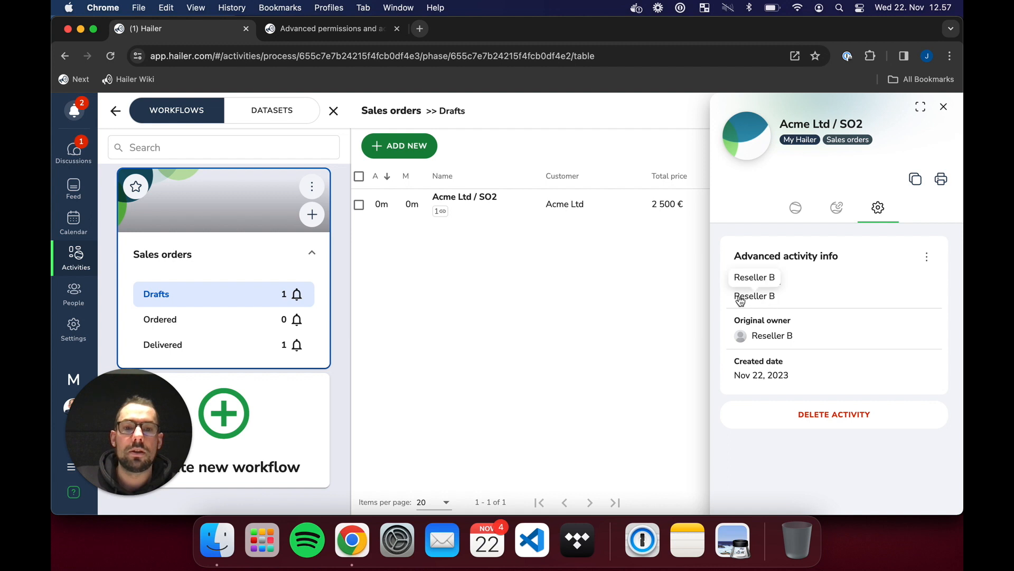
click(944, 106)
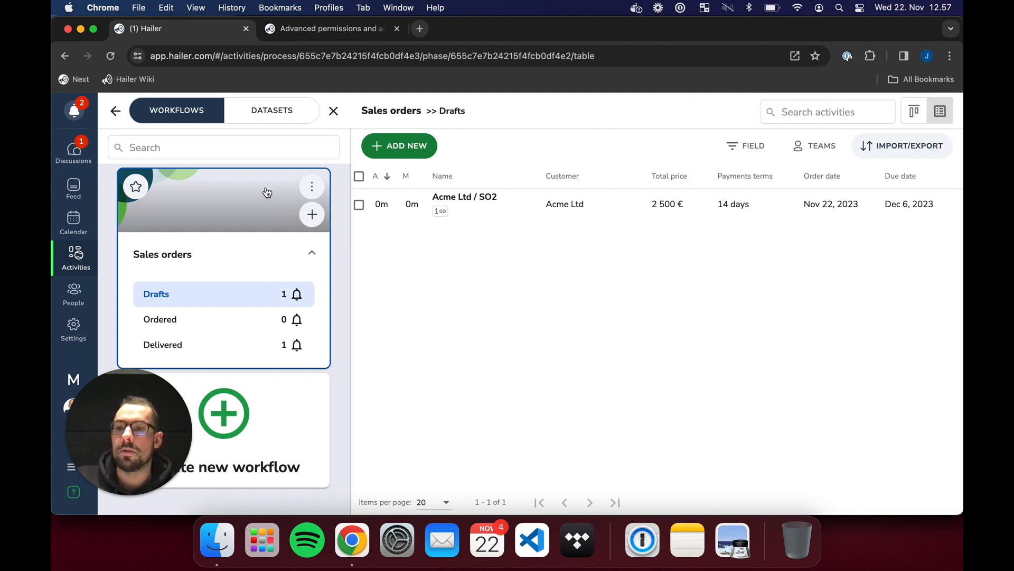
click(268, 108)
- Verify the 5 x Office desk row in Sales order rows is owned by Reseller B
click(198, 309)
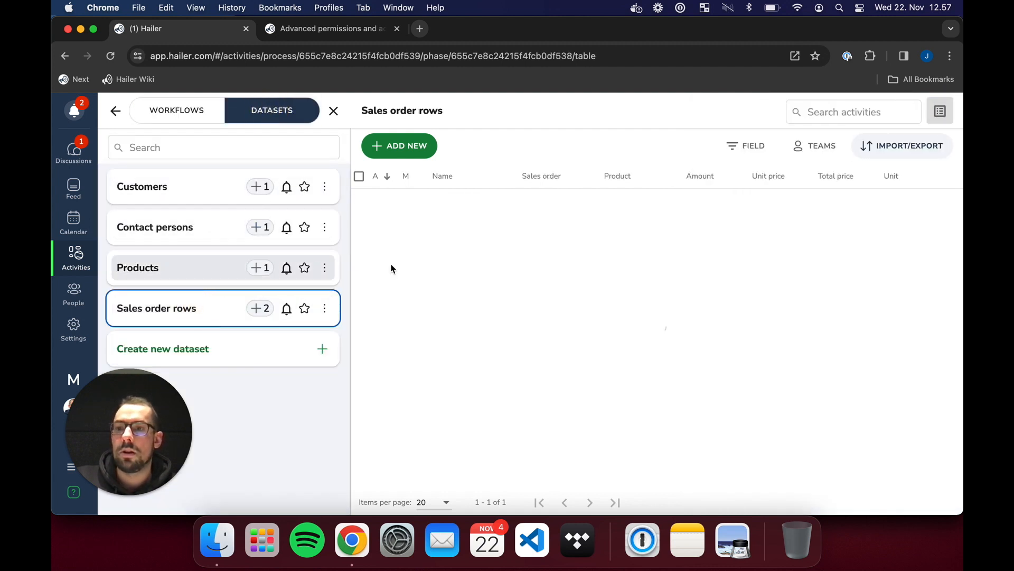
click(703, 210)
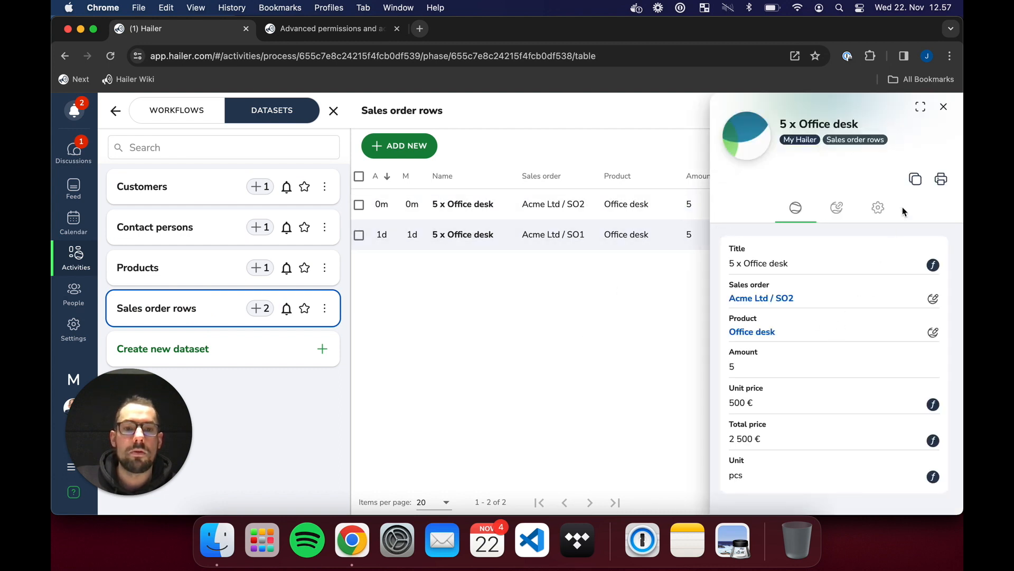
click(878, 208)
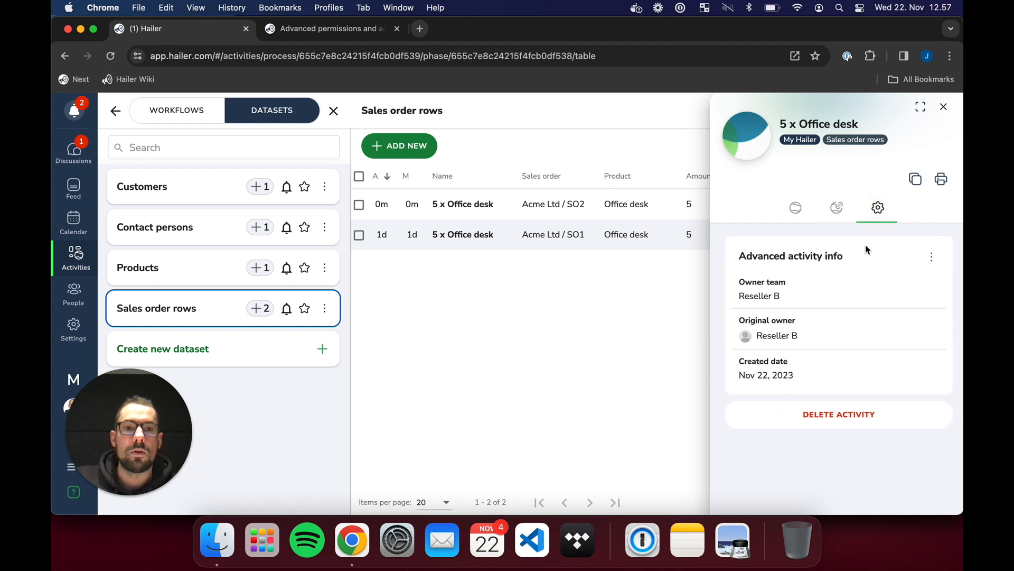
click(945, 105)
click(115, 110)
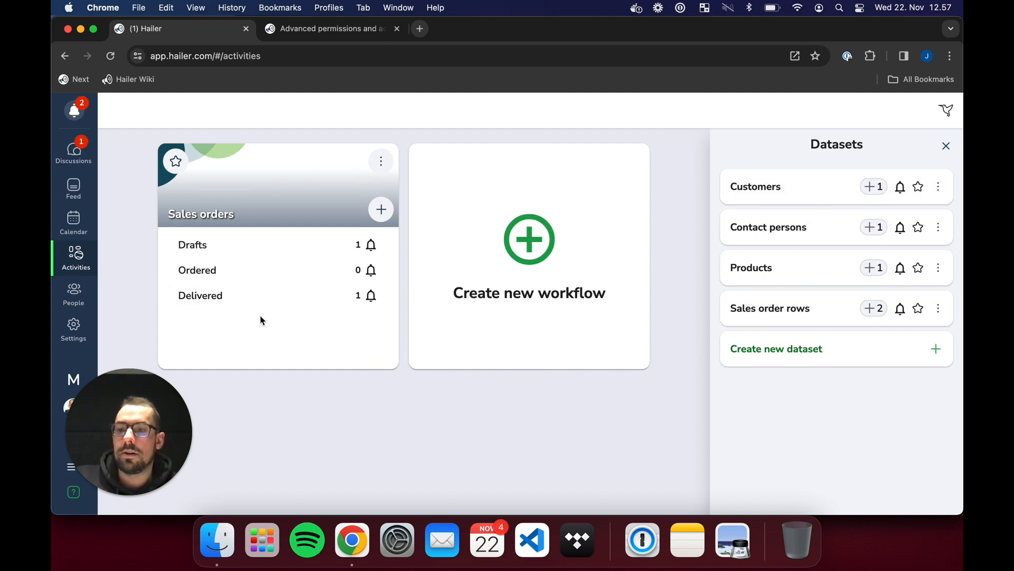
- Check Sales orders permissions: Resellers get Own team access, Reseller network administrators Any access
click(381, 161)
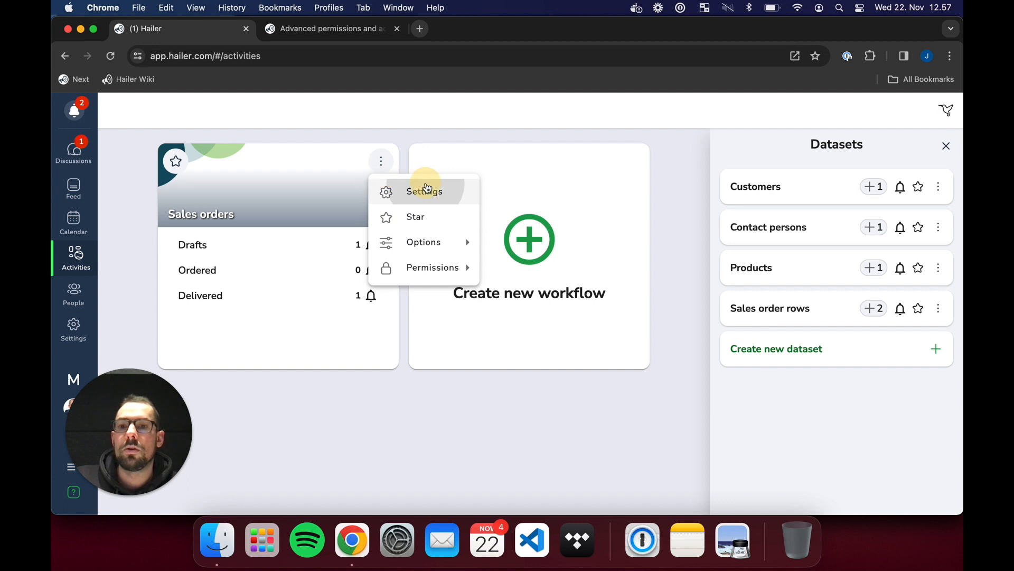
click(421, 191)
click(684, 161)
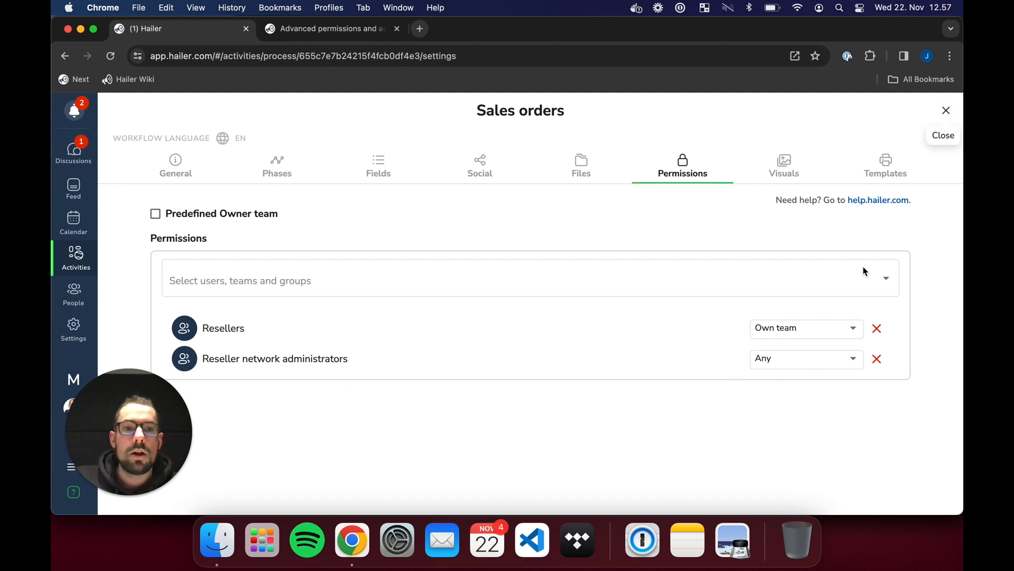
click(934, 121)
click(381, 210)
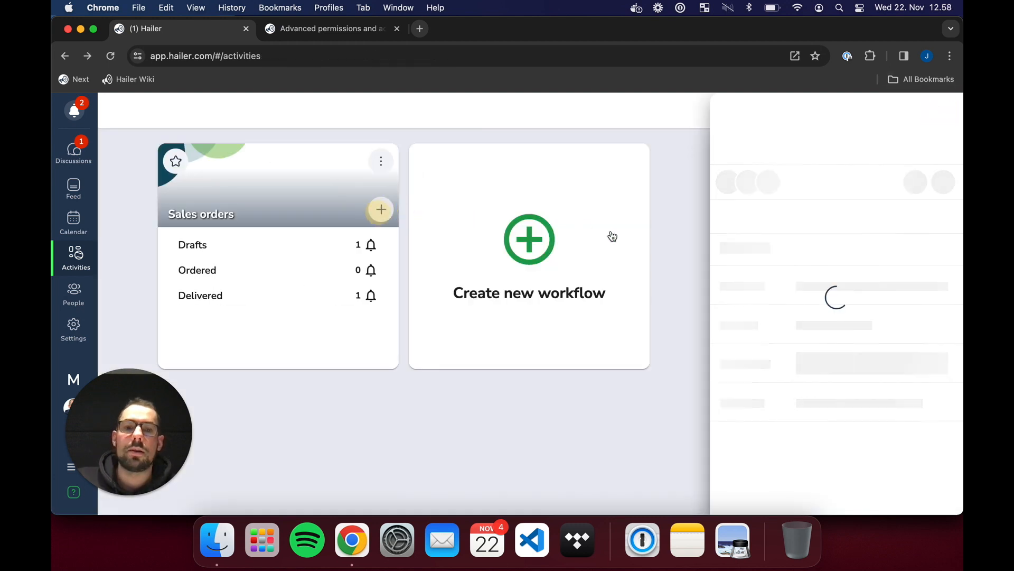
- Create a new sales order for customer Acme Ltd with owner team Reseller A
click(904, 313)
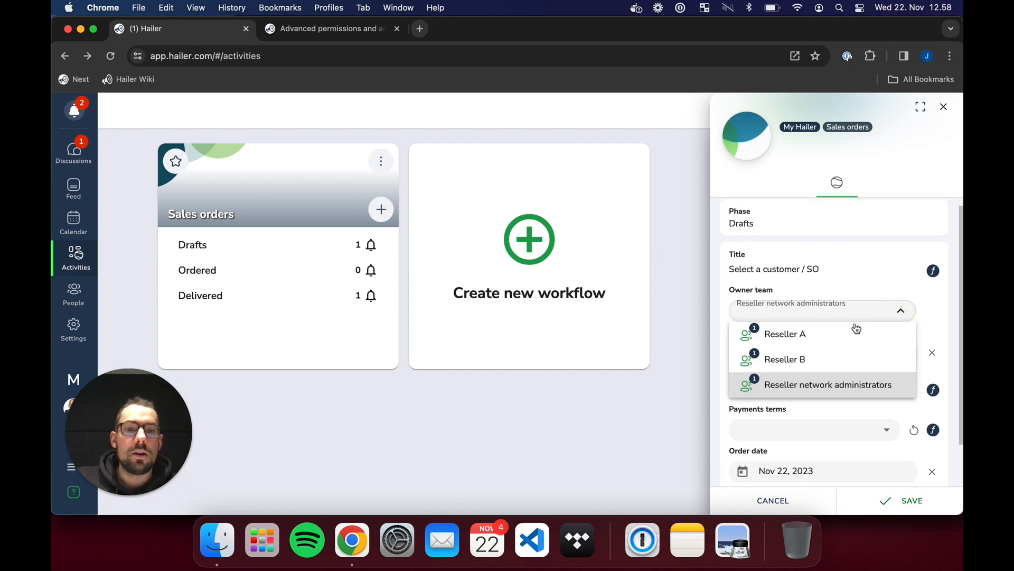
click(828, 337)
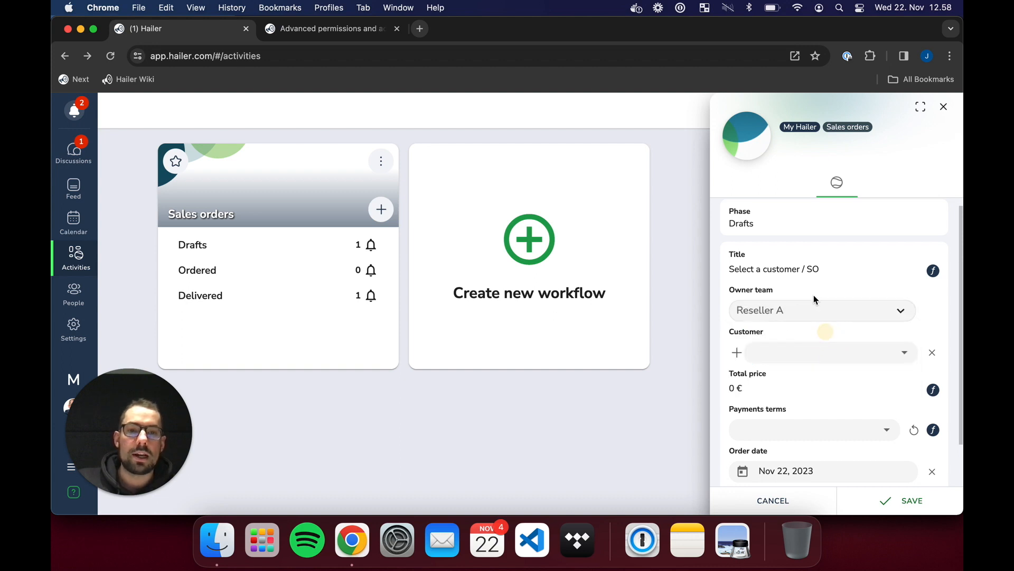
scroll(777, 317, down, 2)
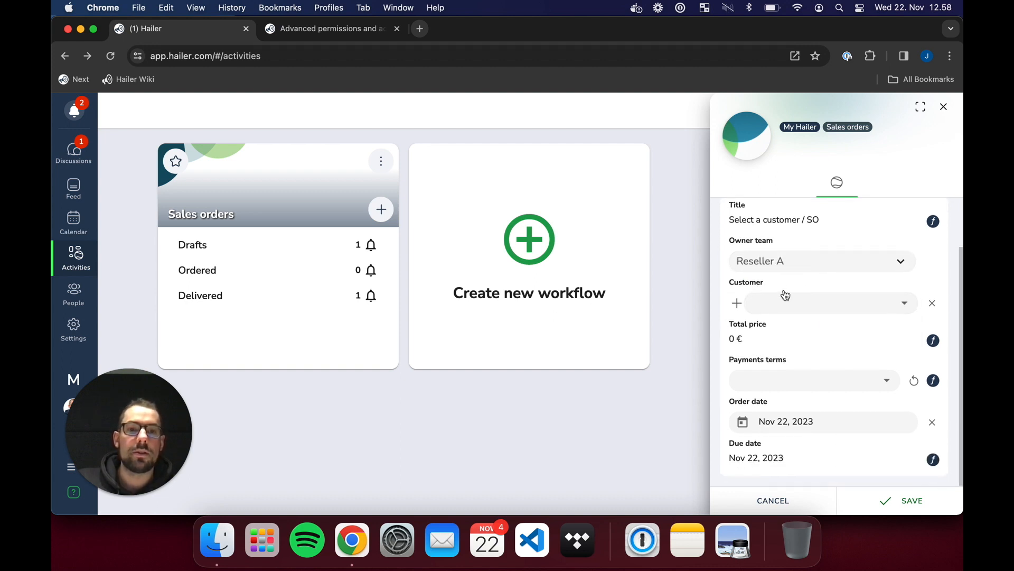
click(851, 304)
click(801, 331)
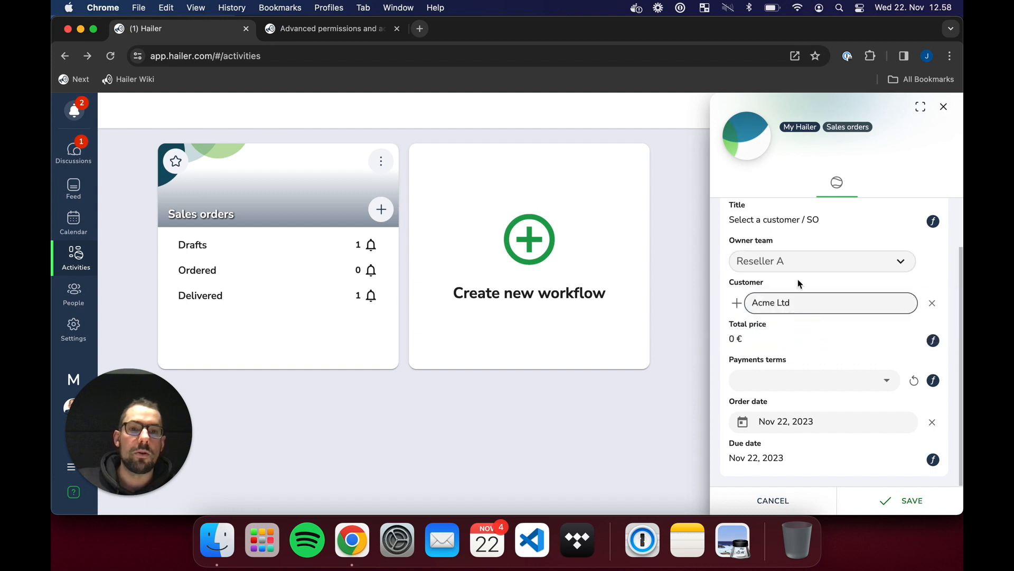
click(905, 500)
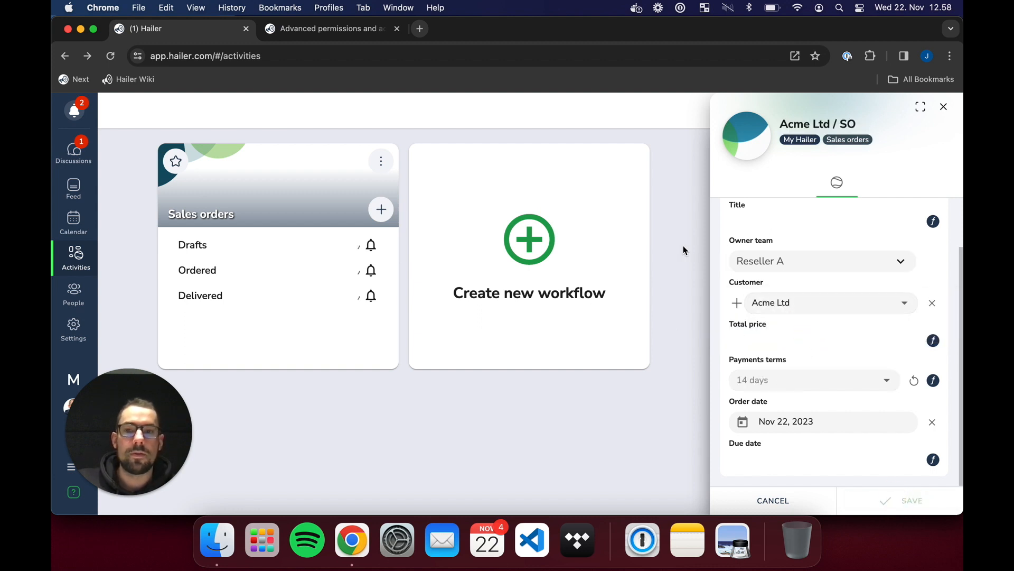
click(944, 107)
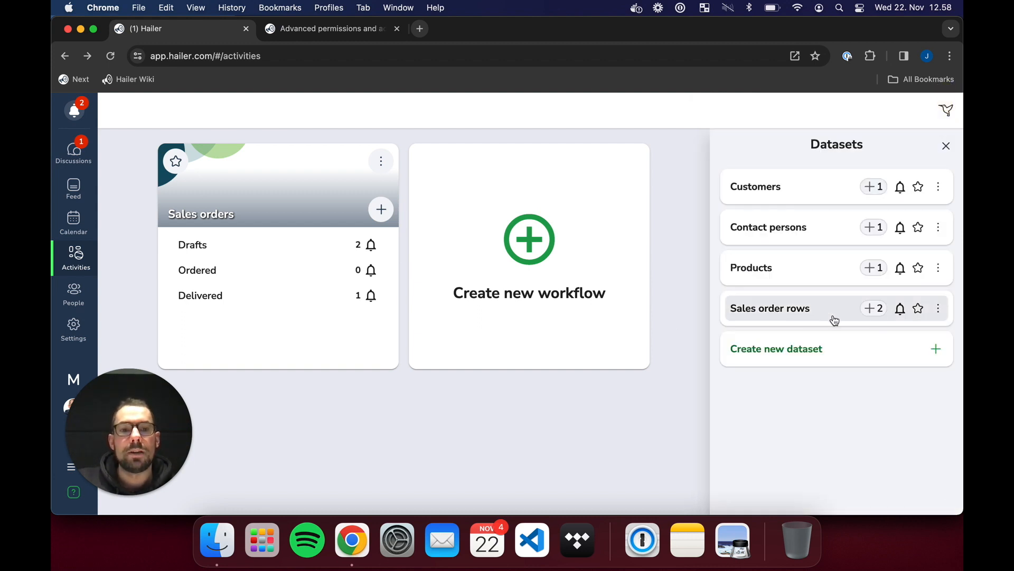
- Link a new sales order row of 4 x Office desk, owned by Reseller A, to draft SO3
click(296, 244)
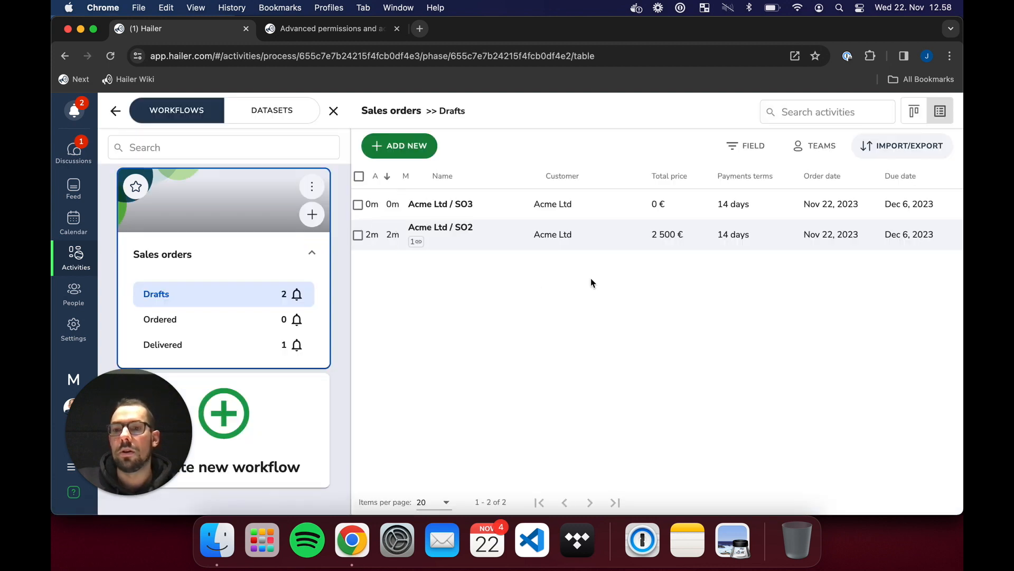
click(678, 210)
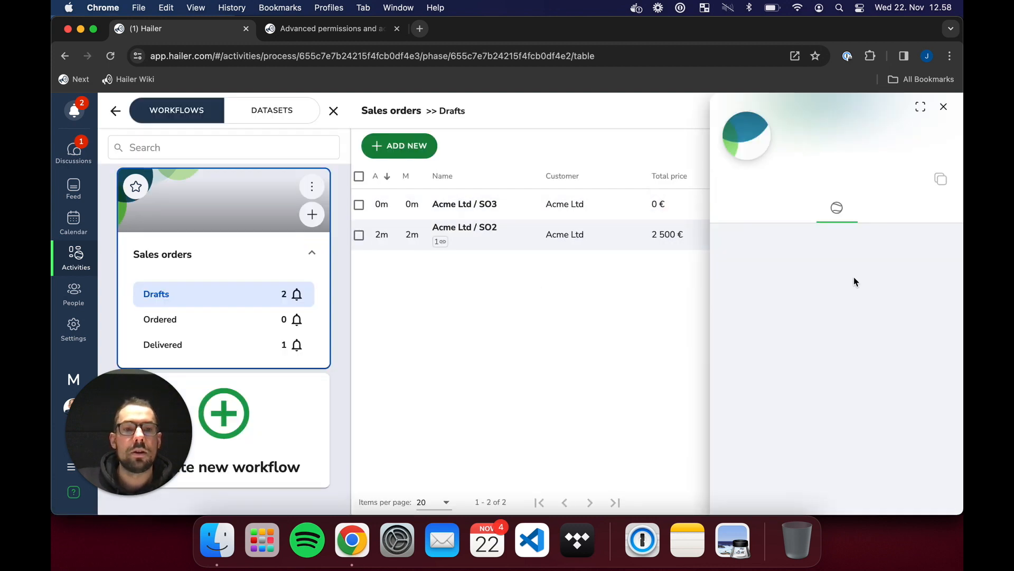
click(838, 208)
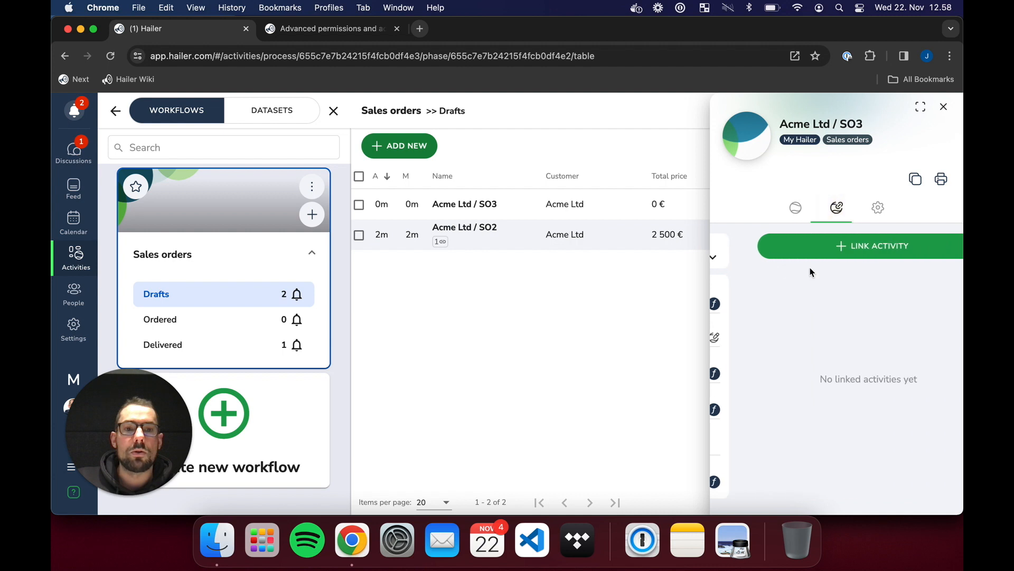
click(804, 244)
click(790, 288)
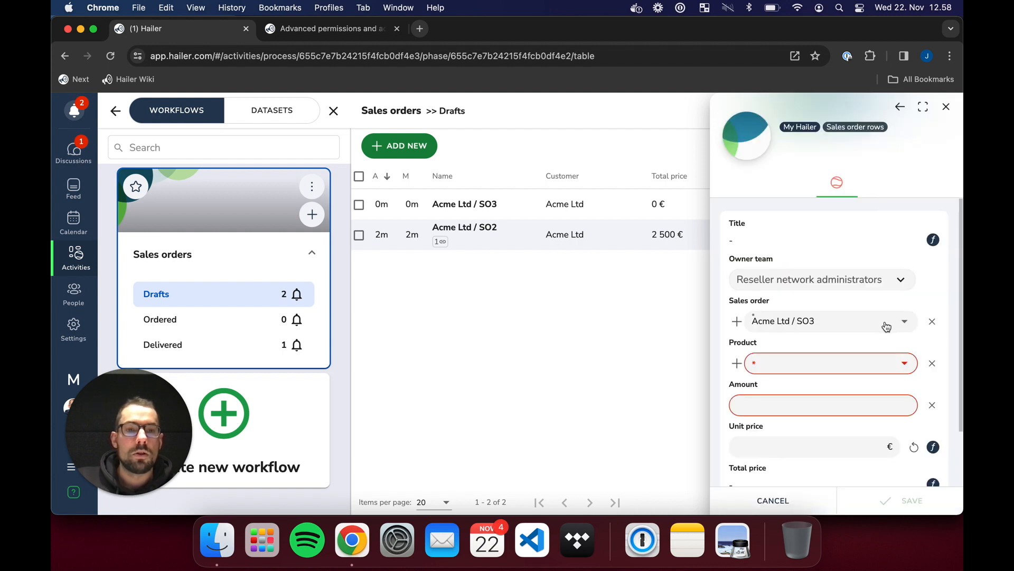
click(884, 279)
click(829, 306)
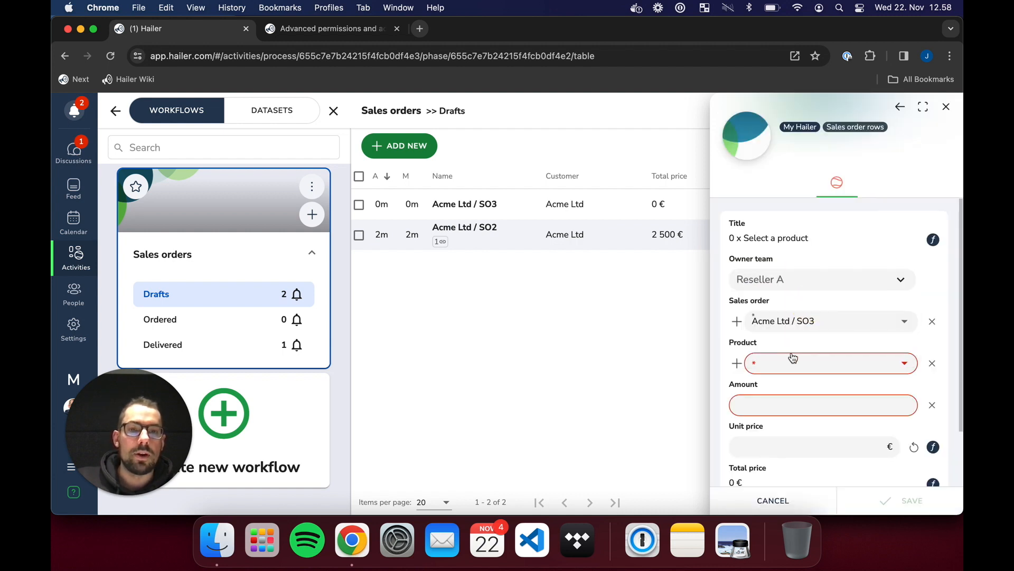
click(791, 356)
click(791, 390)
click(810, 403)
text(4)
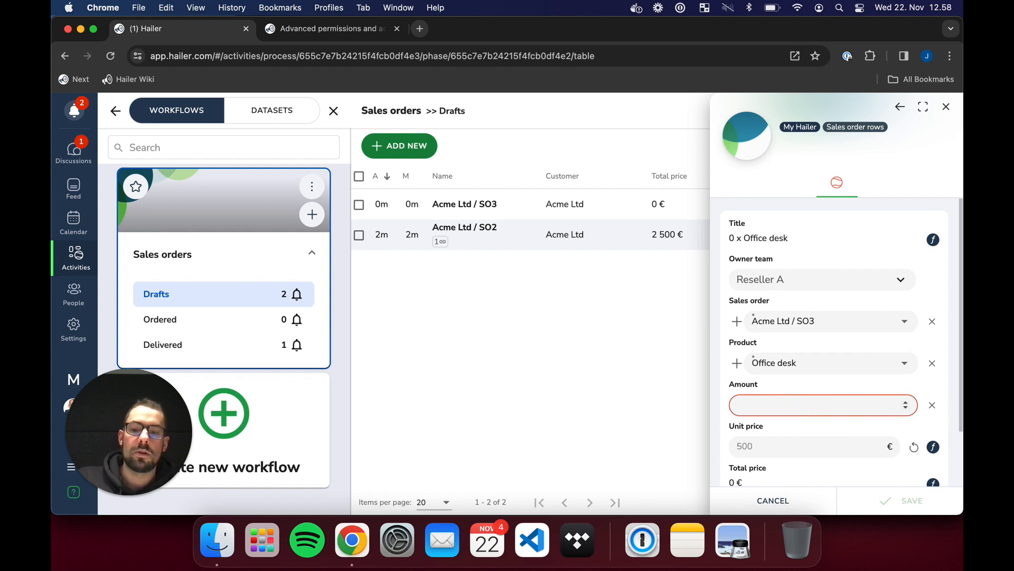
click(906, 500)
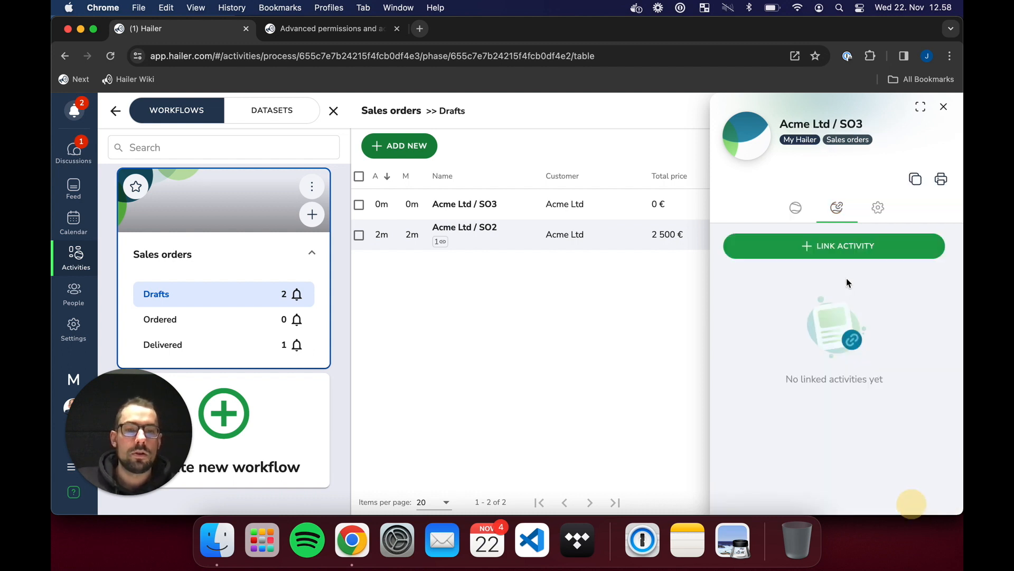
click(938, 107)
click(182, 290)
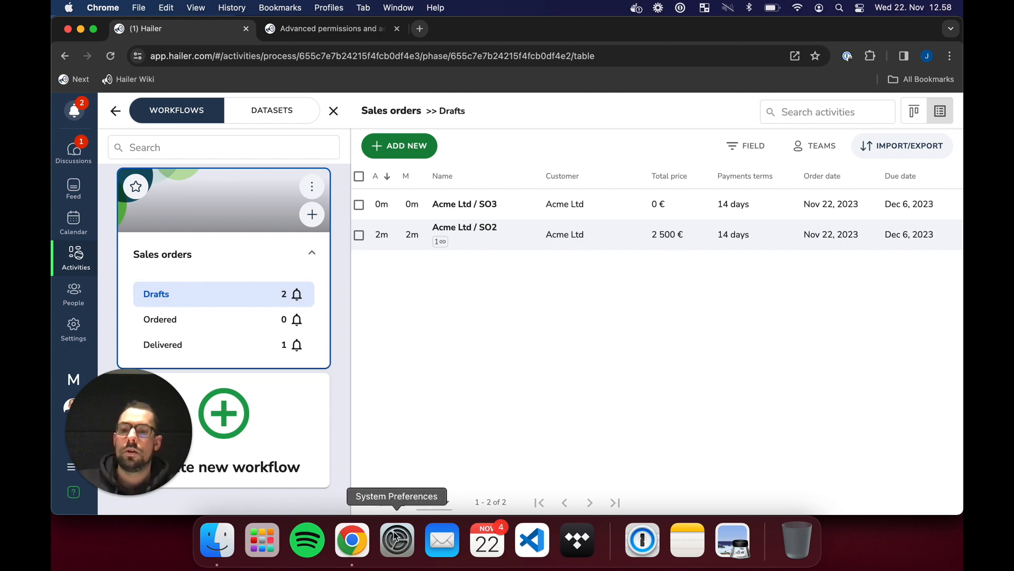
- Reopen Hailer in a fresh incognito window and sign in with the account password
right_click(352, 540)
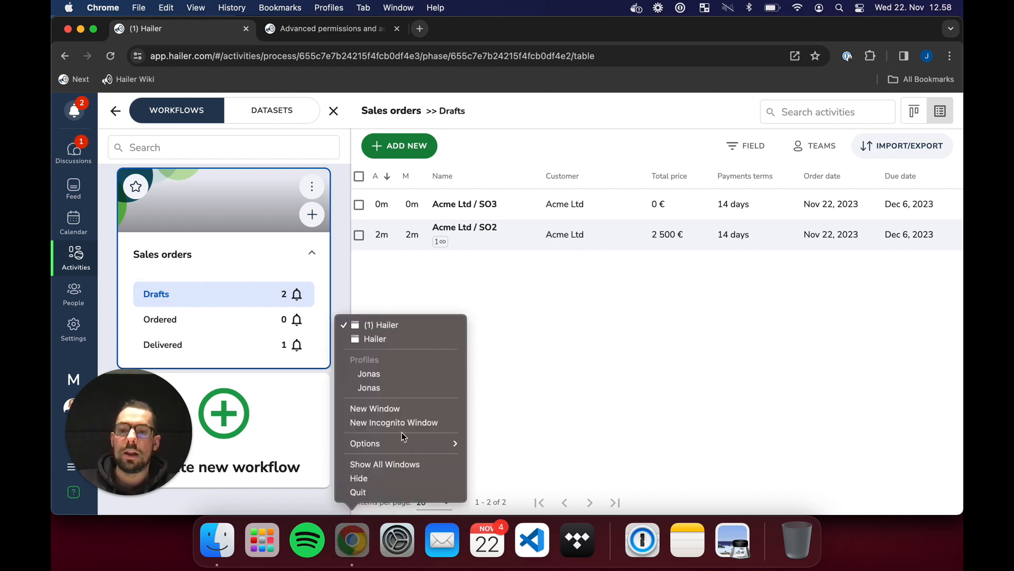
click(398, 338)
click(246, 29)
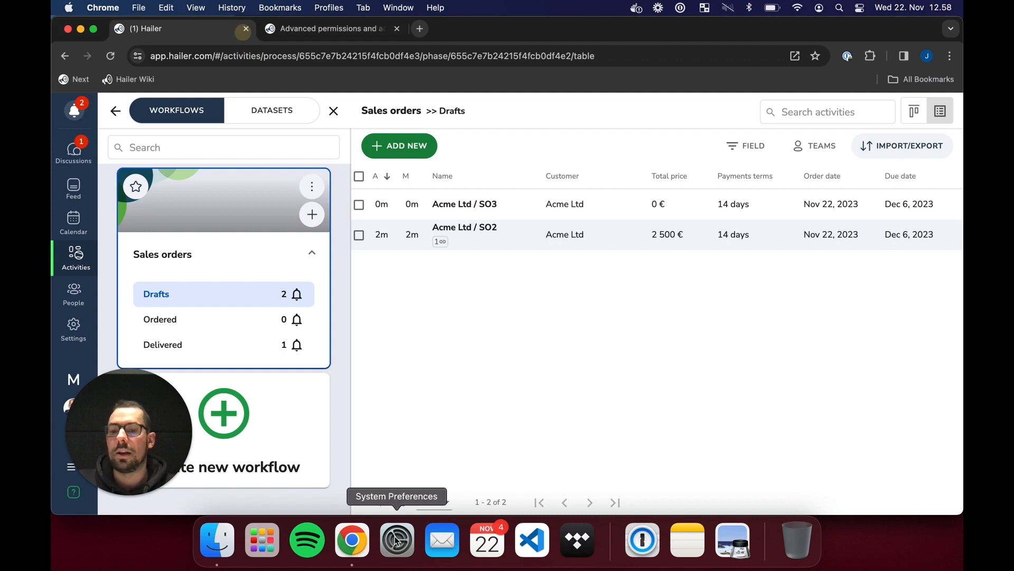
right_click(352, 540)
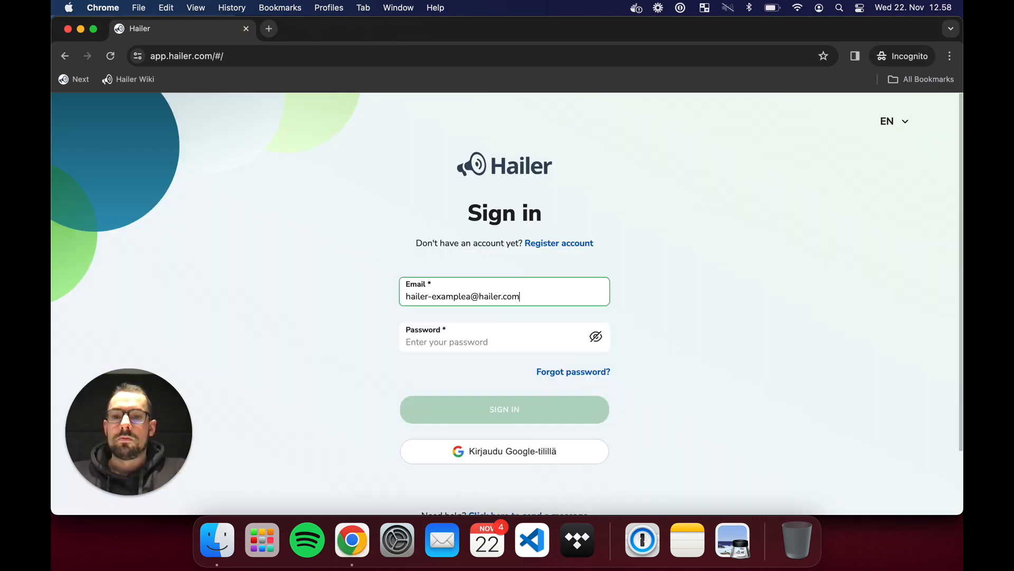
click(491, 344)
text(p)
click(502, 411)
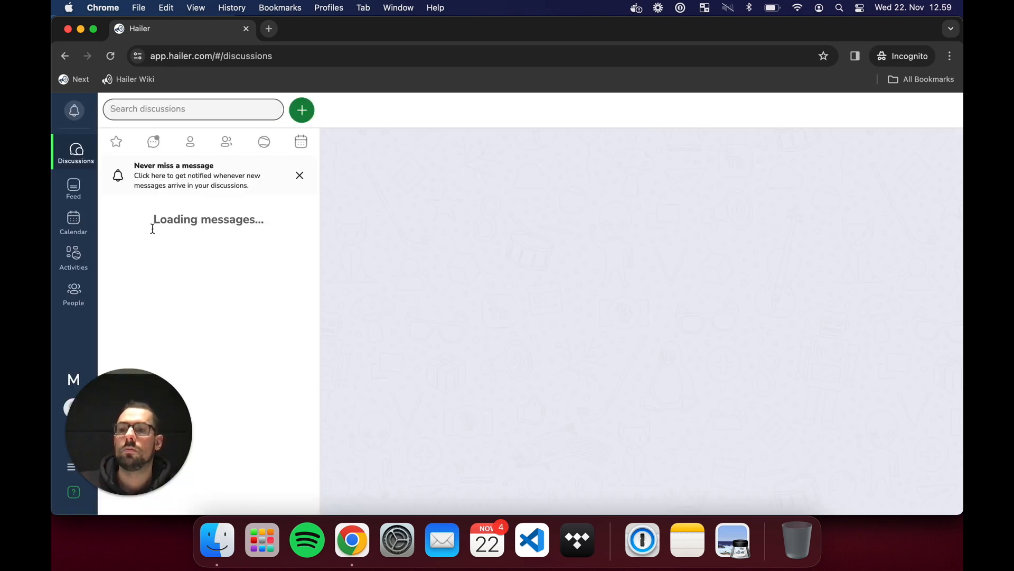
- View draft order Acme Ltd / SO3 under Sales orders Drafts, then return to Activities
click(76, 254)
click(276, 255)
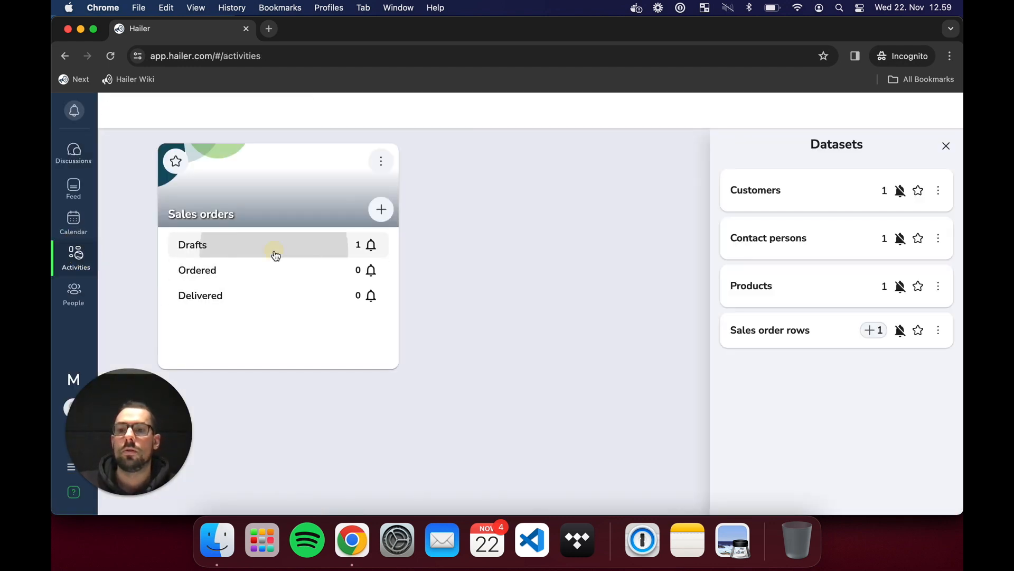
click(673, 205)
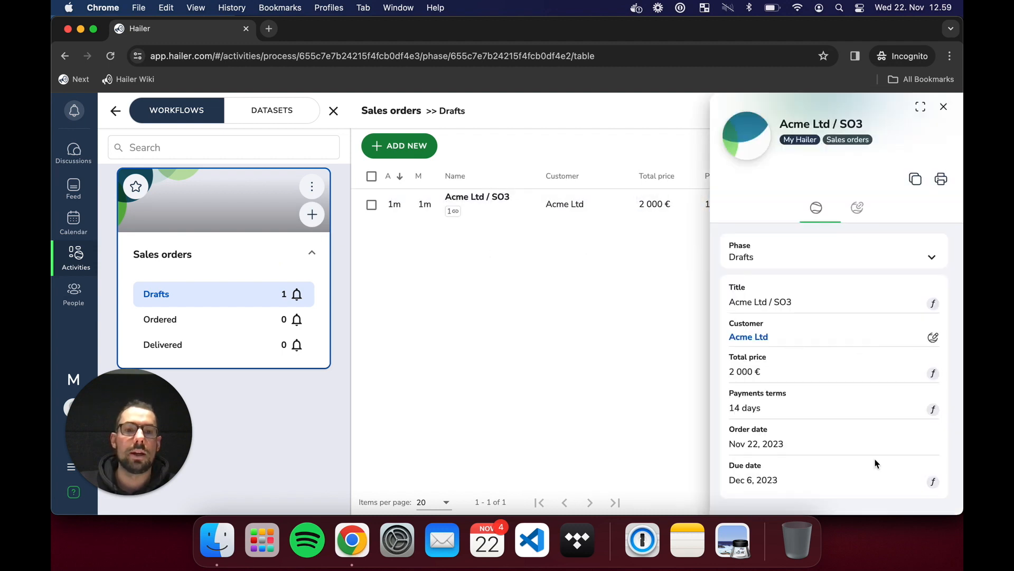
click(945, 108)
click(115, 110)
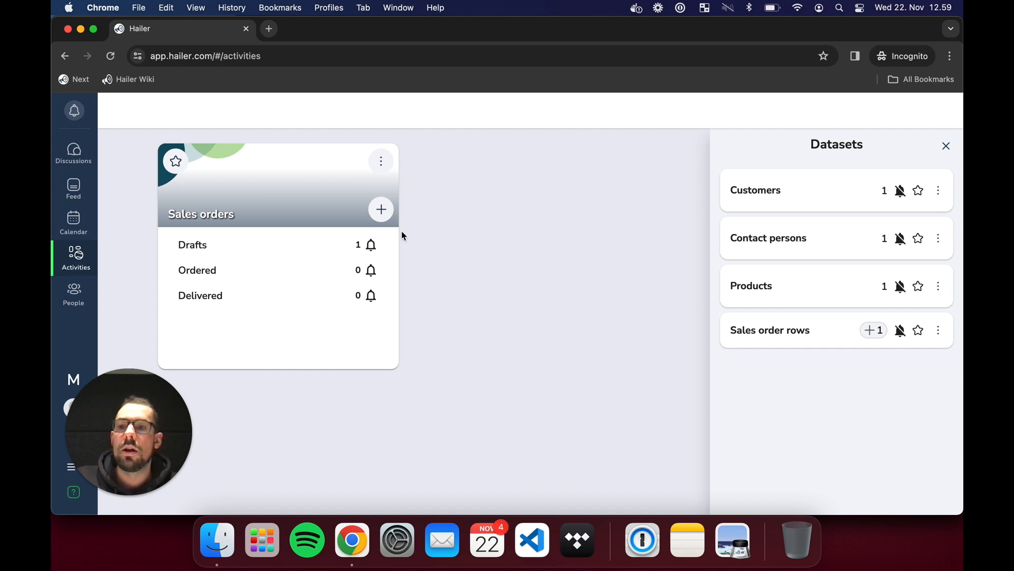
- Create a new sales order for customer Acme Ltd
click(381, 209)
click(849, 318)
click(816, 346)
scroll(905, 414, down, 1)
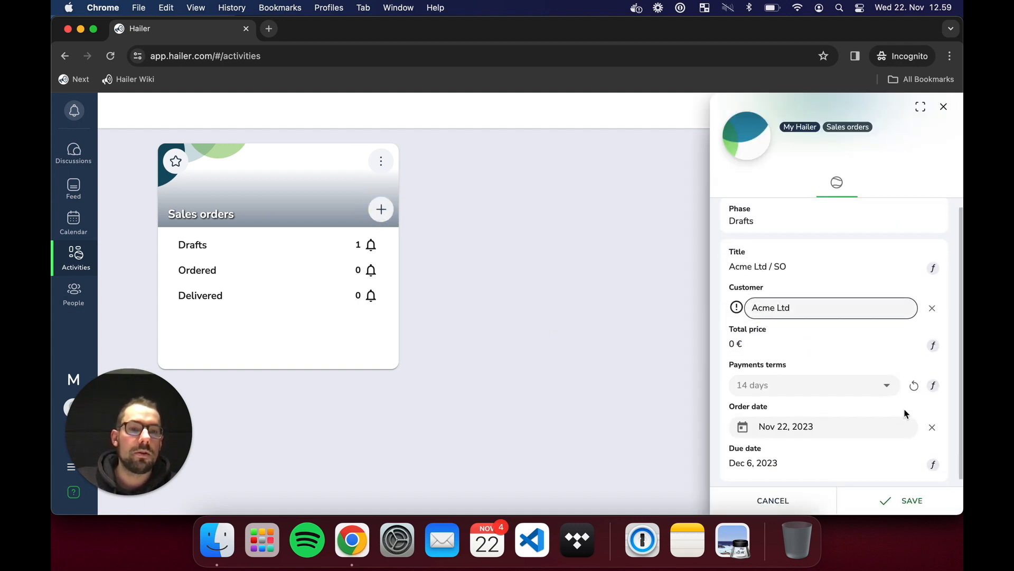
click(902, 503)
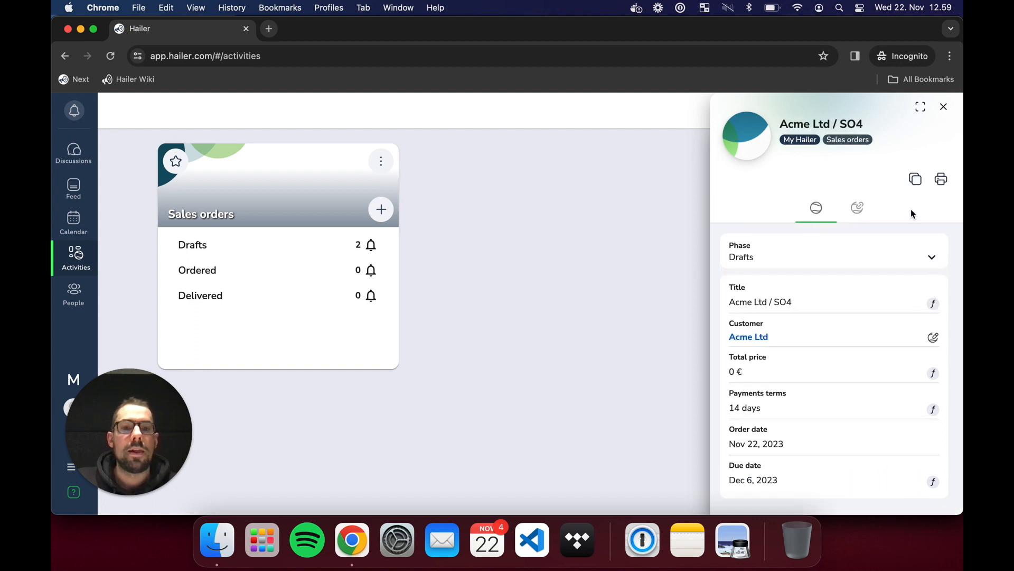
- Link a 2 x Office desk sales order row to order SO4, then switch to the admin window
click(857, 207)
click(819, 253)
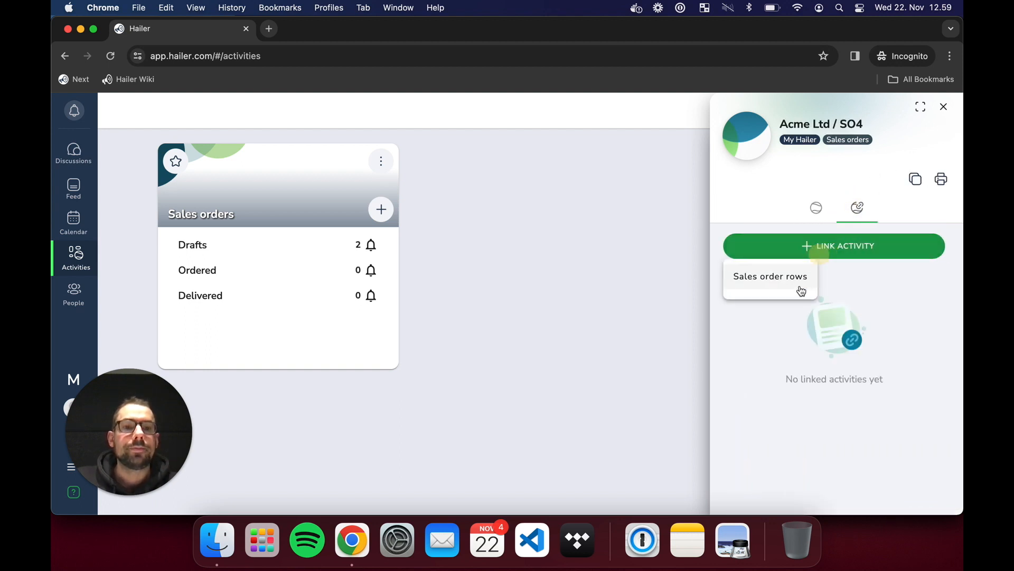
click(802, 291)
click(810, 318)
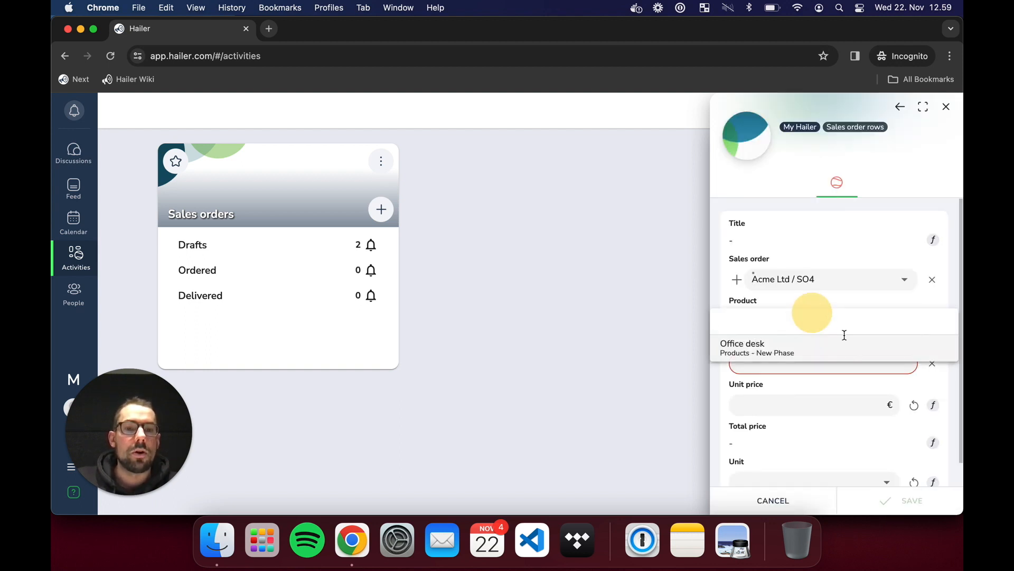
click(793, 357)
click(832, 363)
text(2)
click(826, 411)
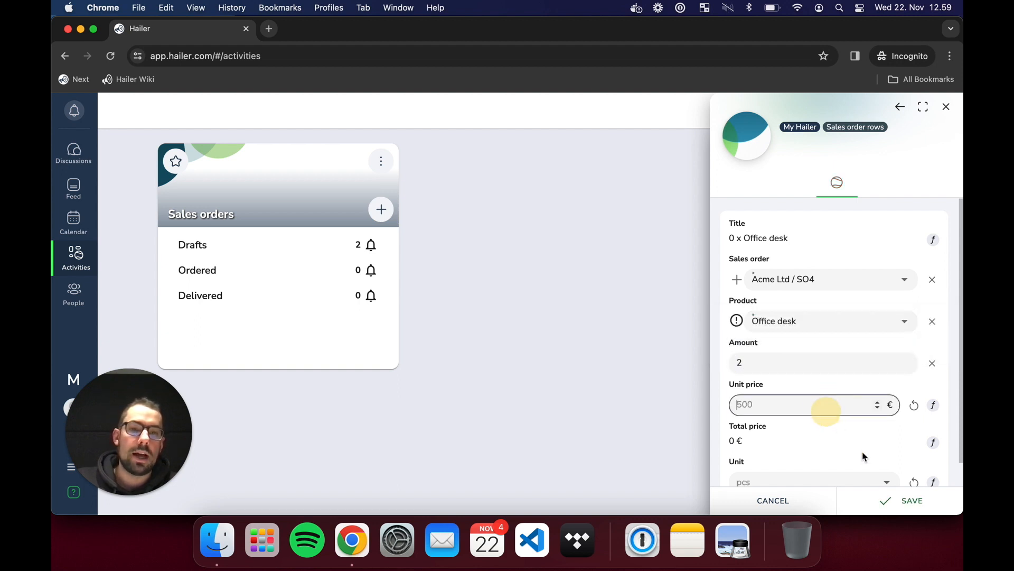
click(904, 500)
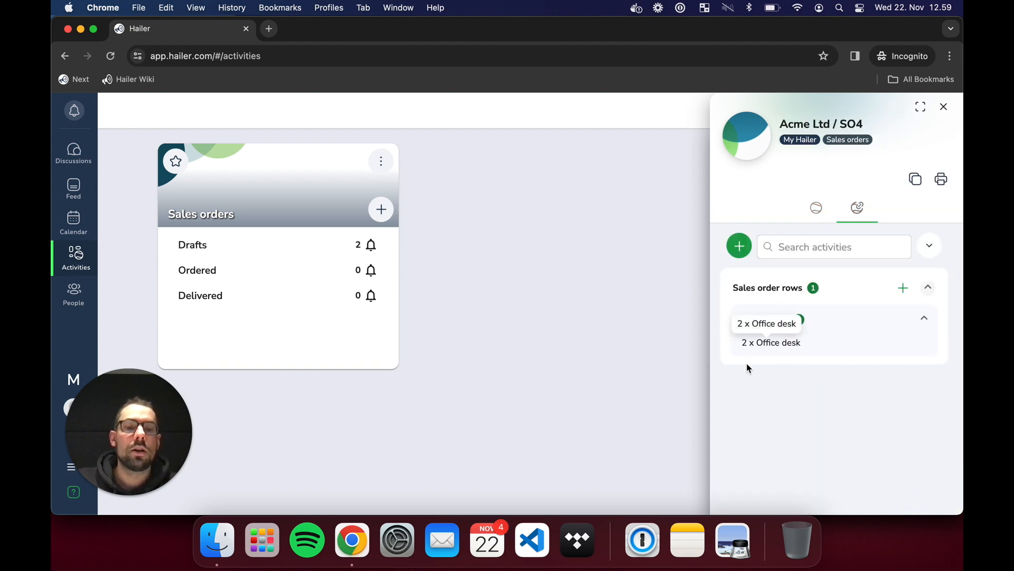
click(943, 107)
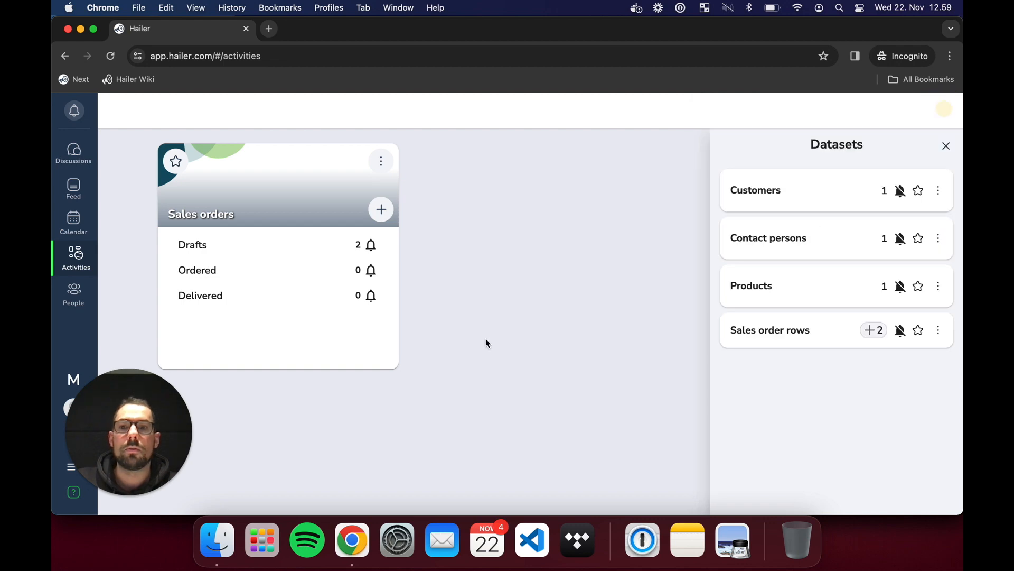
key(ctrl+Up)
click(227, 256)
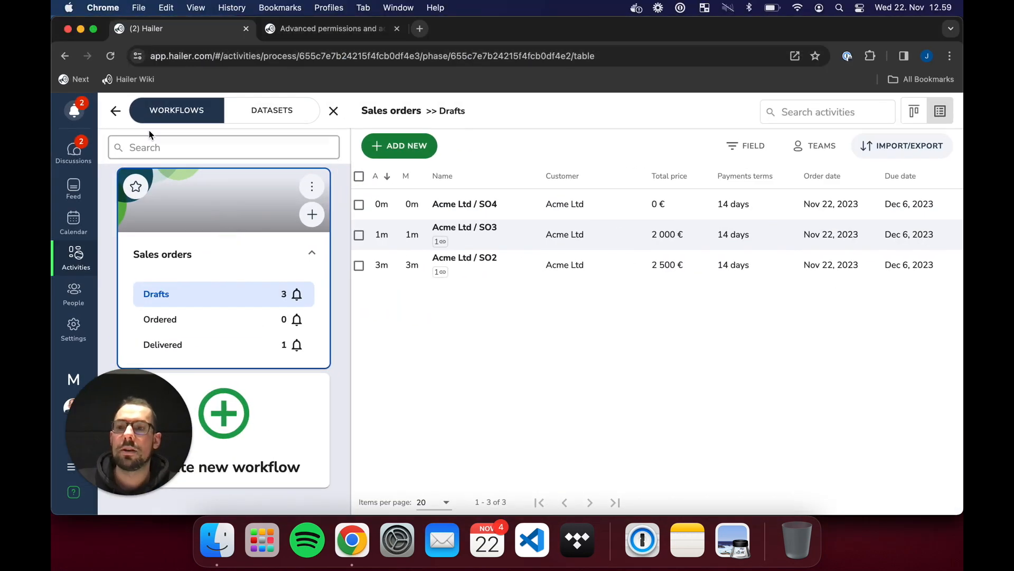
- Check draft SO4's advanced info showing Reseller A as original owner, then open Workspace settings
click(105, 111)
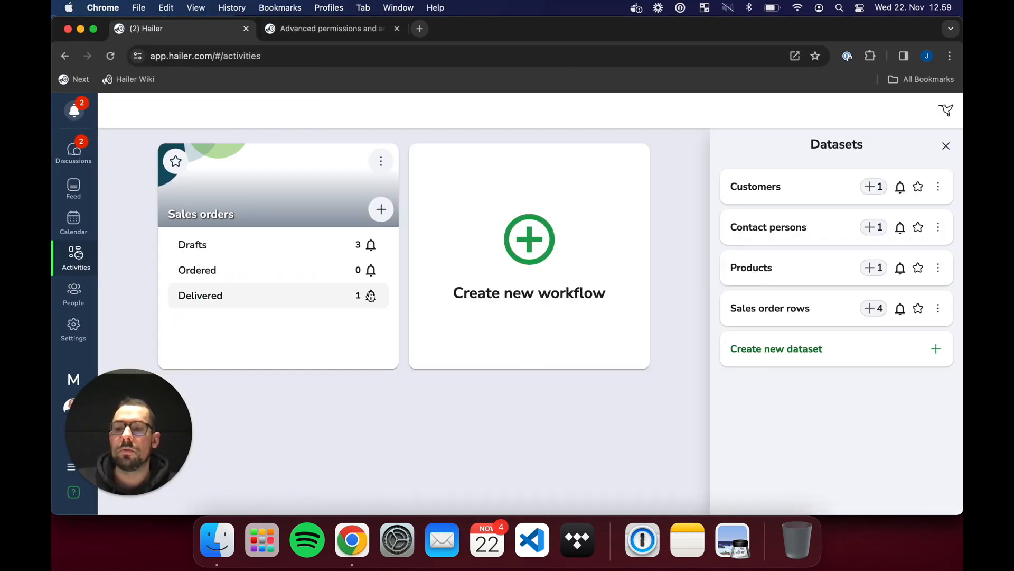
click(262, 244)
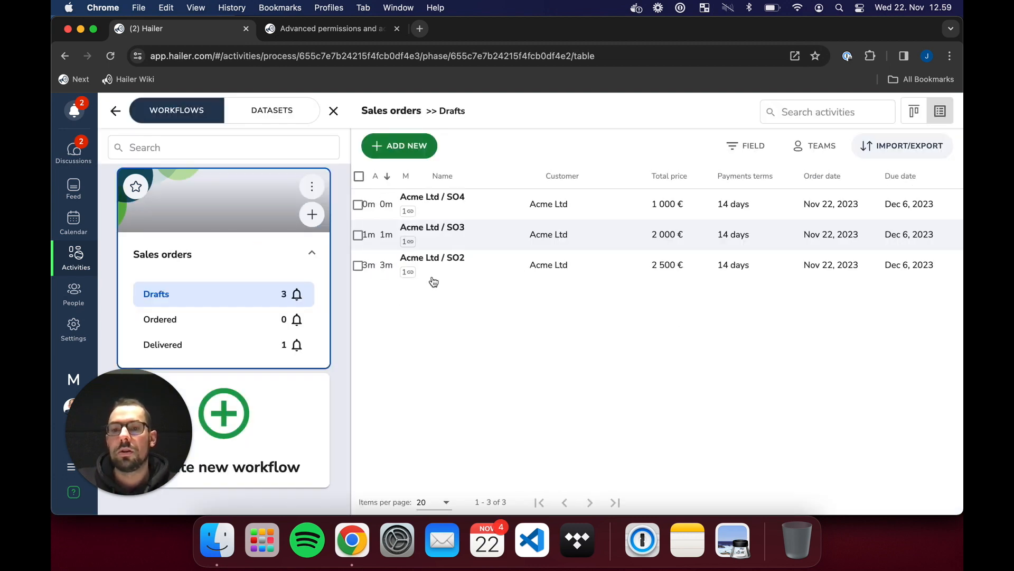
click(601, 215)
click(878, 208)
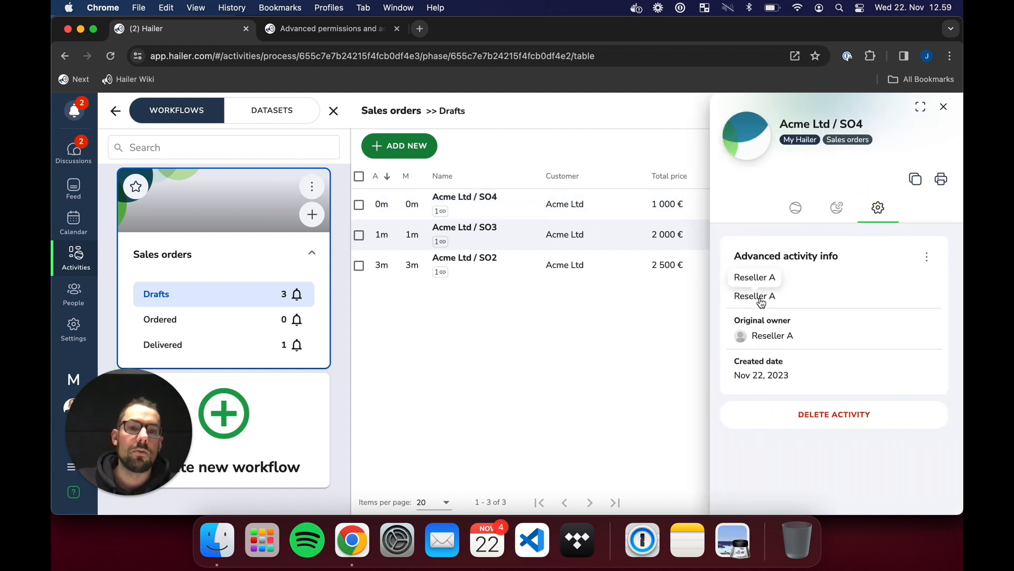
click(944, 106)
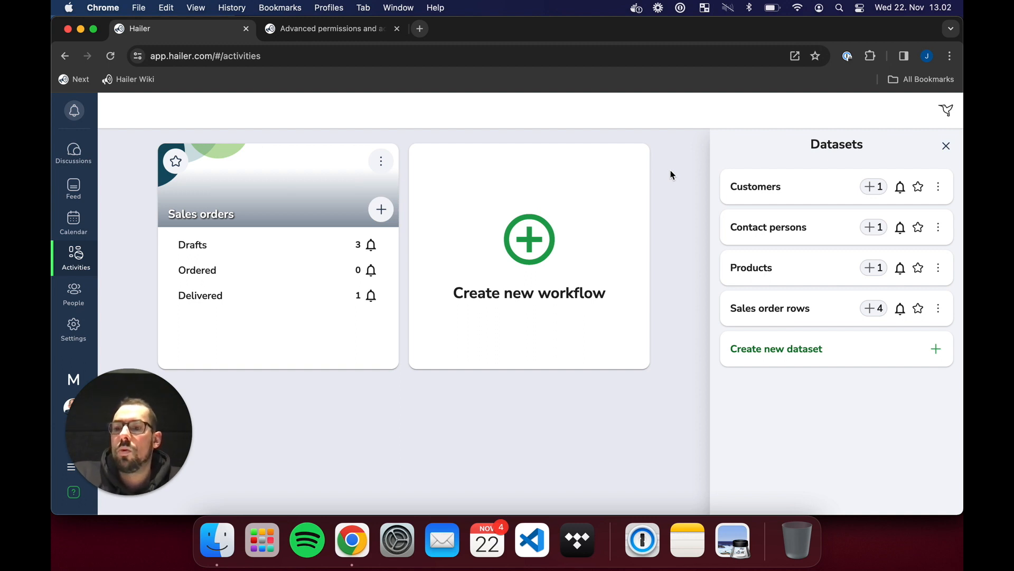
click(78, 329)
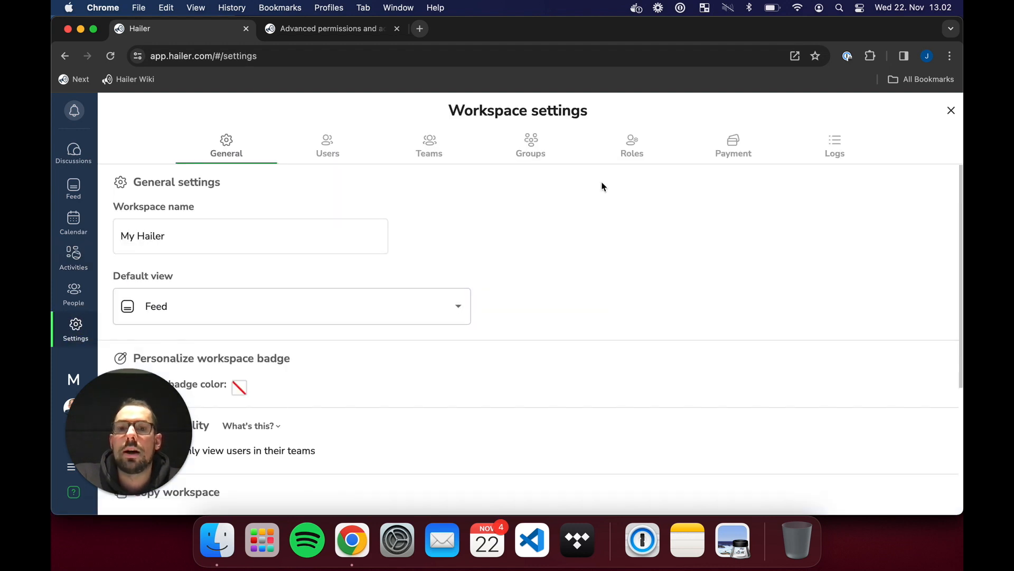
- On the Users tab, browse the invitation form's role options without choosing one
click(344, 149)
click(272, 220)
scroll(386, 252, down, 6)
scroll(378, 267, up, 5)
scroll(369, 284, down, 1)
click(351, 324)
scroll(344, 419, down, 1)
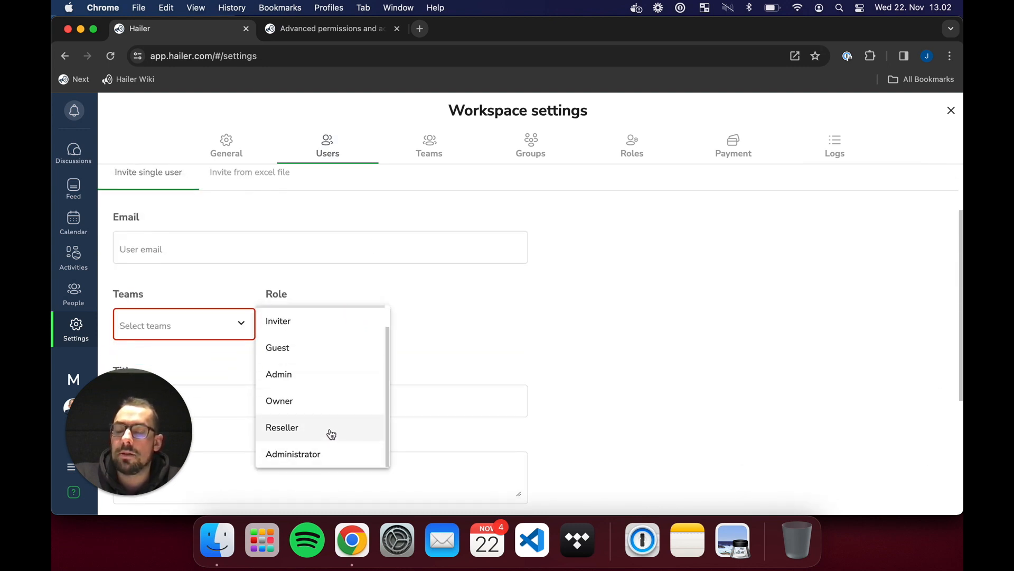
click(570, 319)
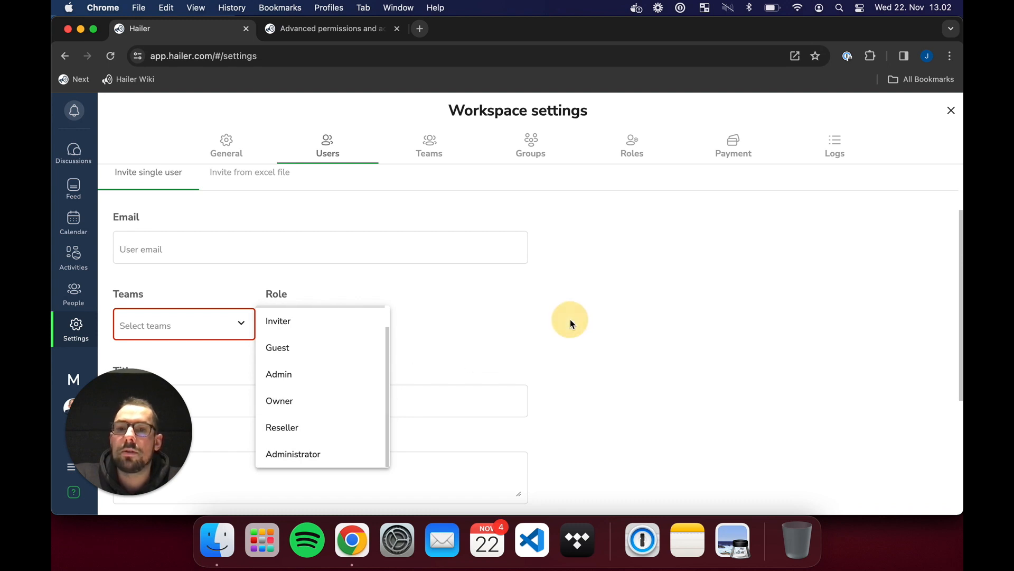
scroll(554, 248, up, 3)
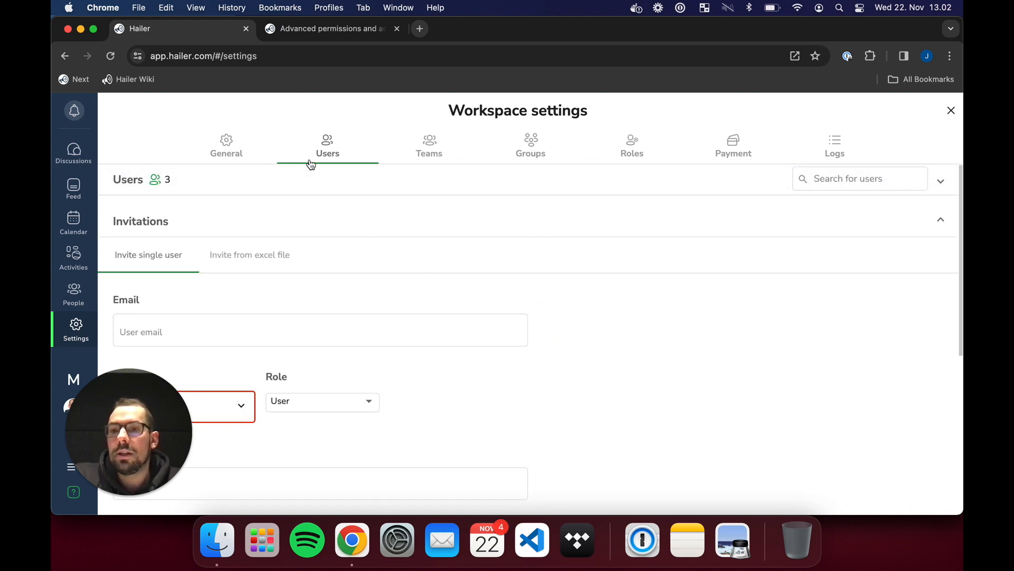
- Give both Reseller A and Reseller B the Reseller role
click(170, 185)
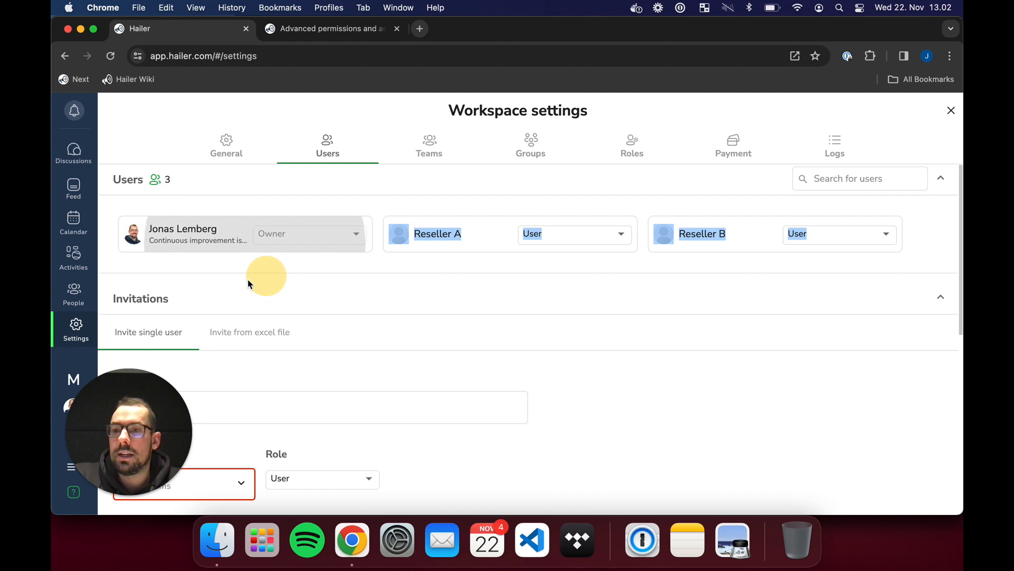
click(582, 234)
click(574, 370)
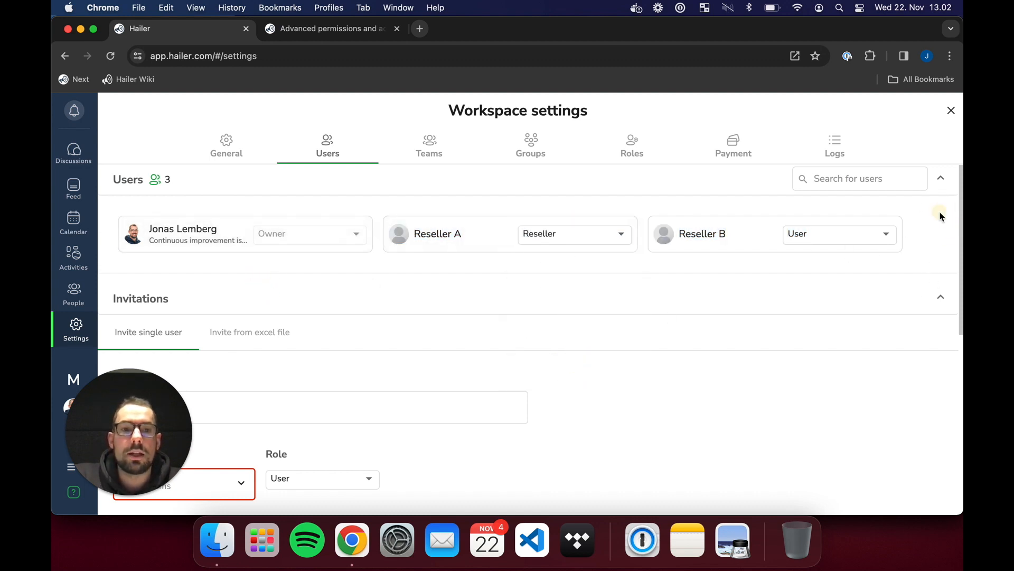
click(867, 240)
click(858, 362)
click(946, 227)
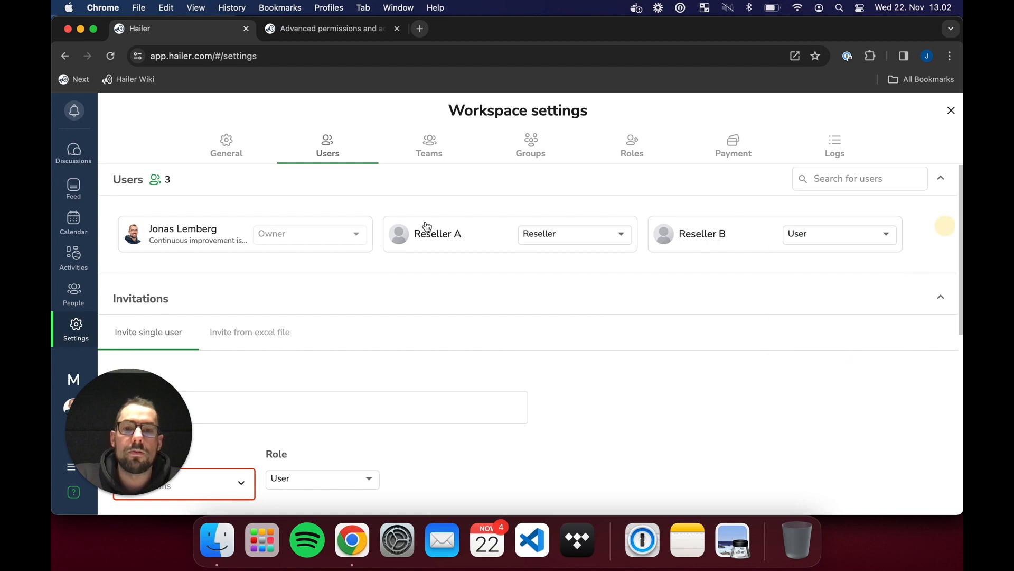
click(363, 171)
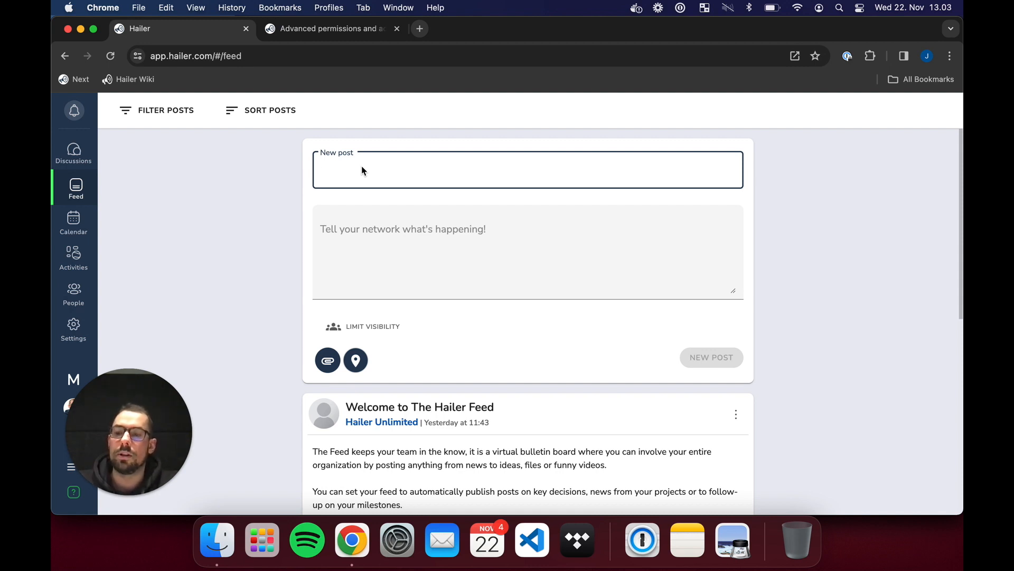
- Title the post 'This is a feed post example for resellers' and limit visibility to the Resellers group
text(This is a fee)
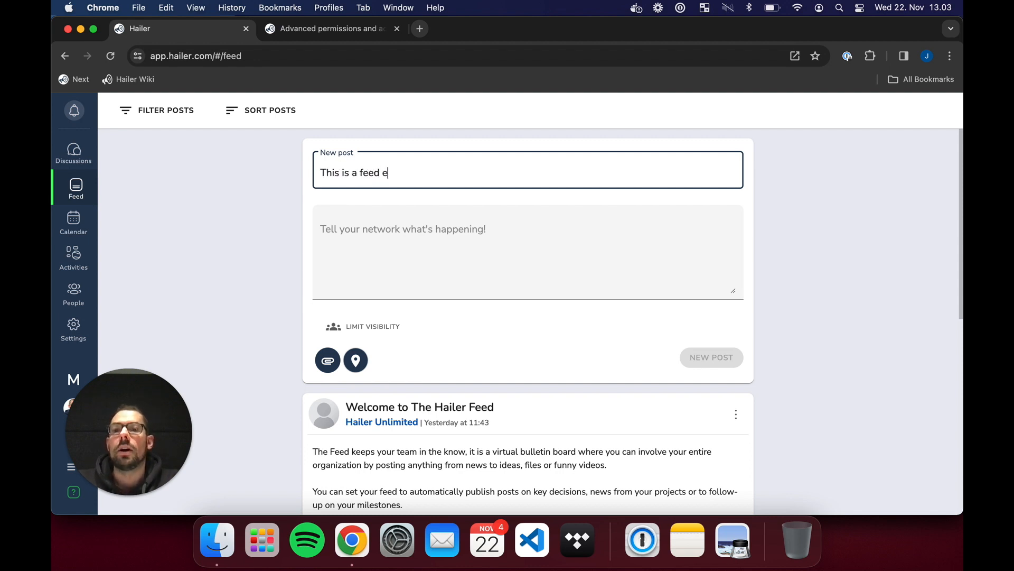
text(d e)
key(BackSpace)
text(post)
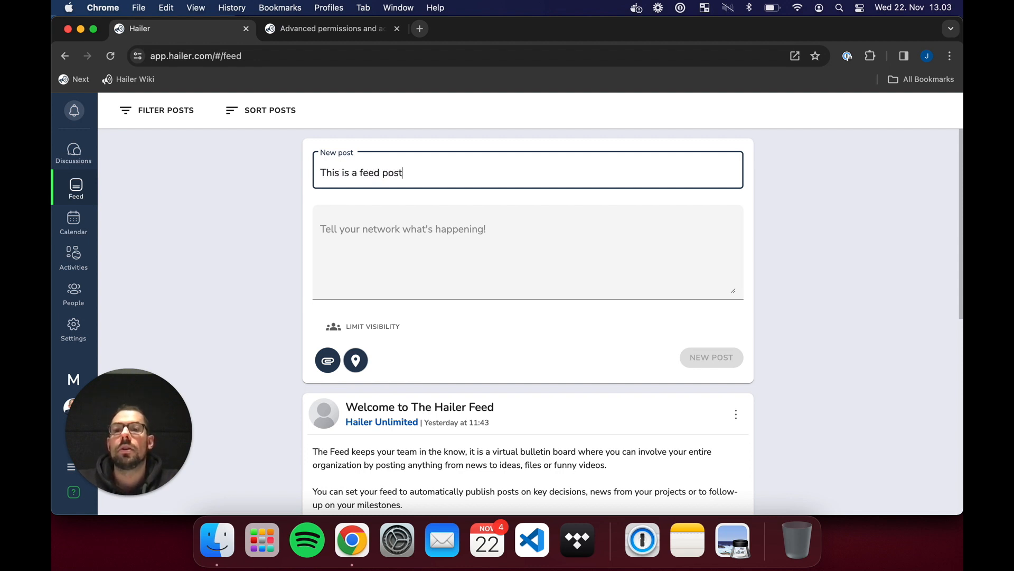
text( example )
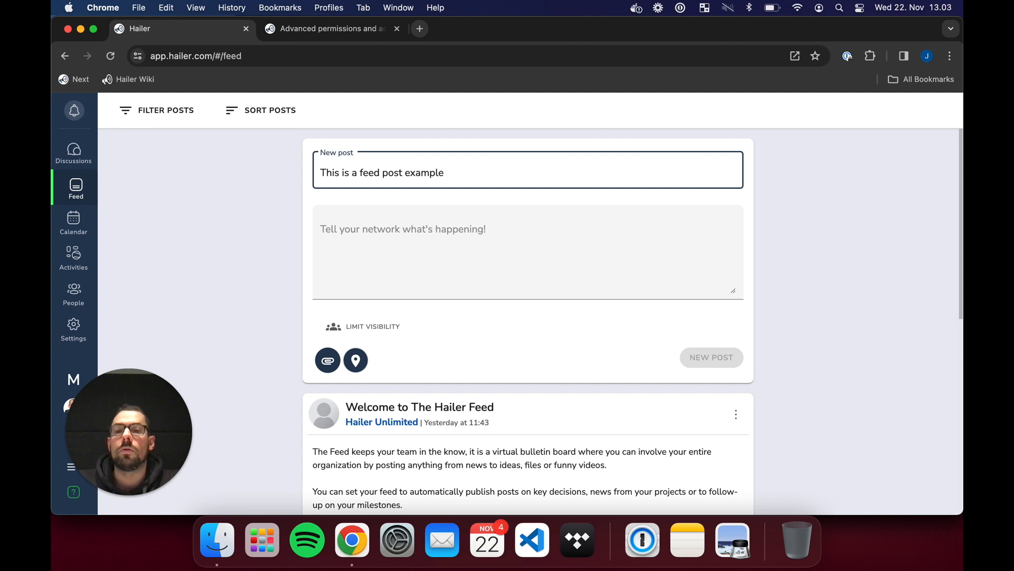
text(for resellers)
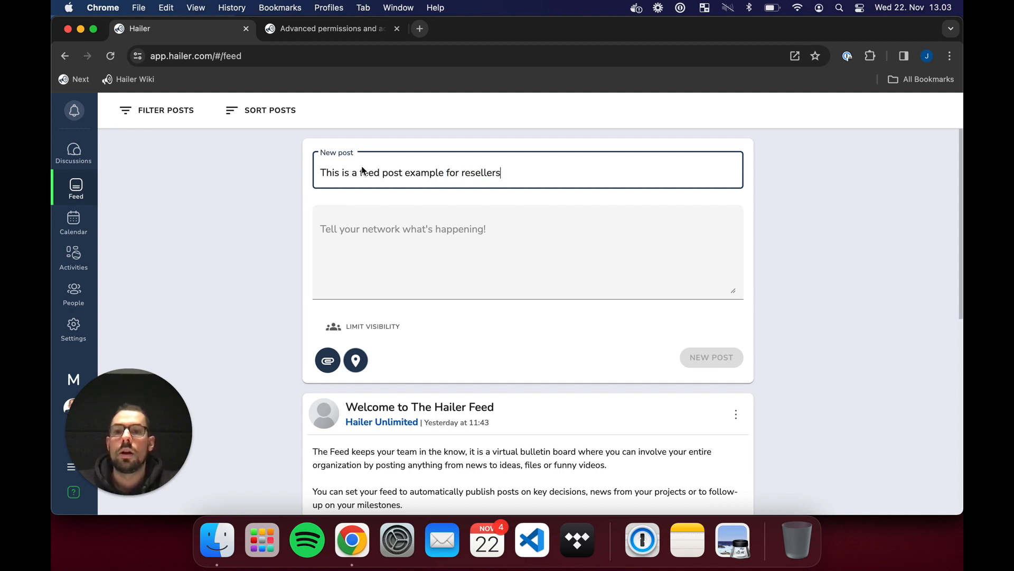
click(372, 326)
click(721, 359)
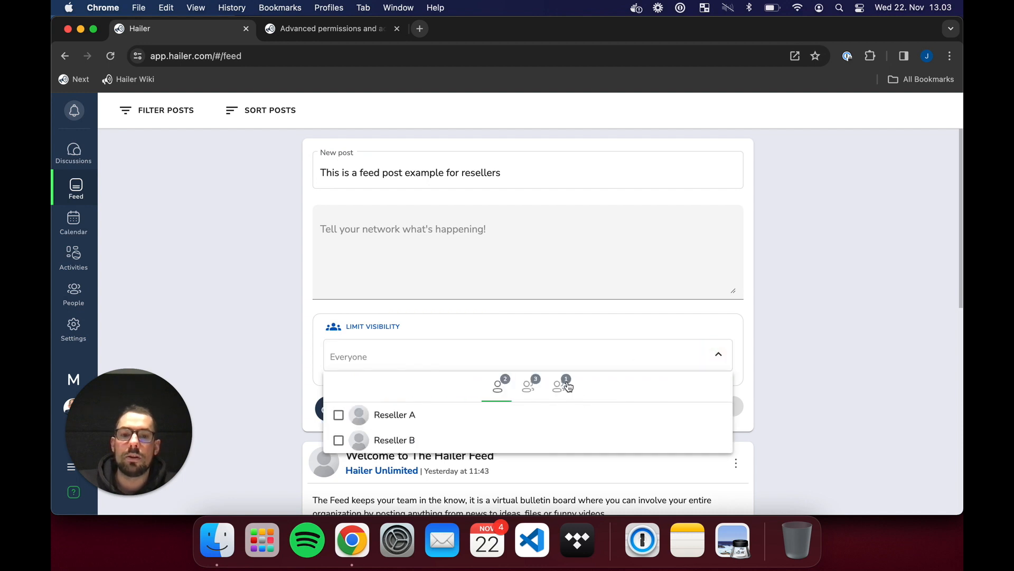
click(556, 388)
click(563, 397)
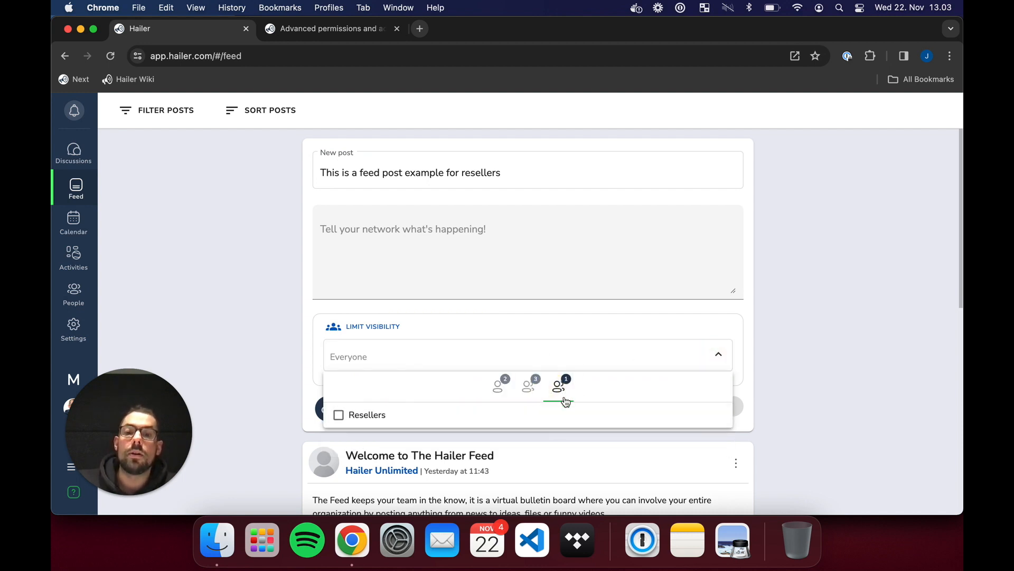
click(355, 415)
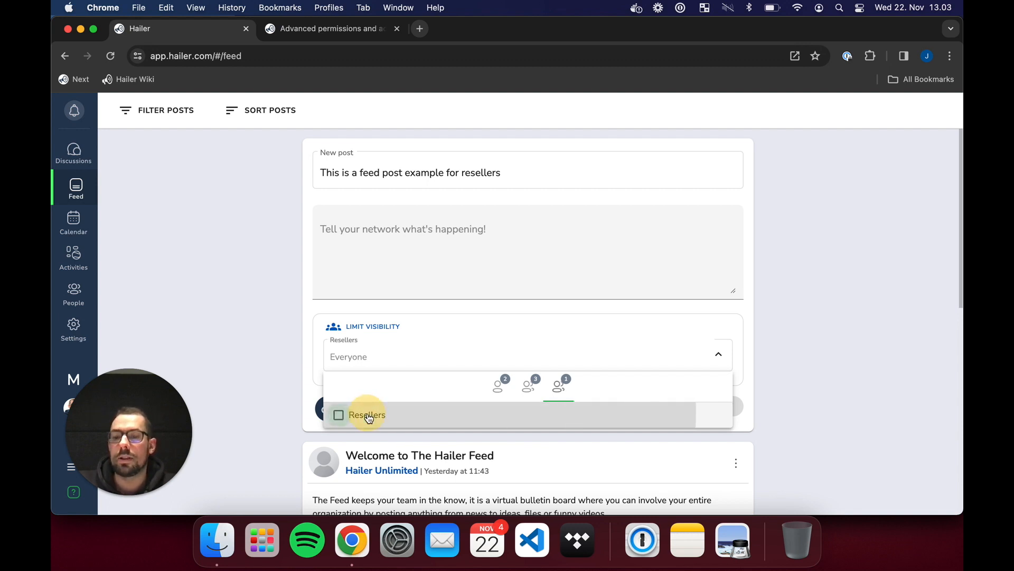
click(795, 328)
- Add body text 'This is the post', publish it, and switch to the reseller's incognito window
click(613, 274)
text(This is the )
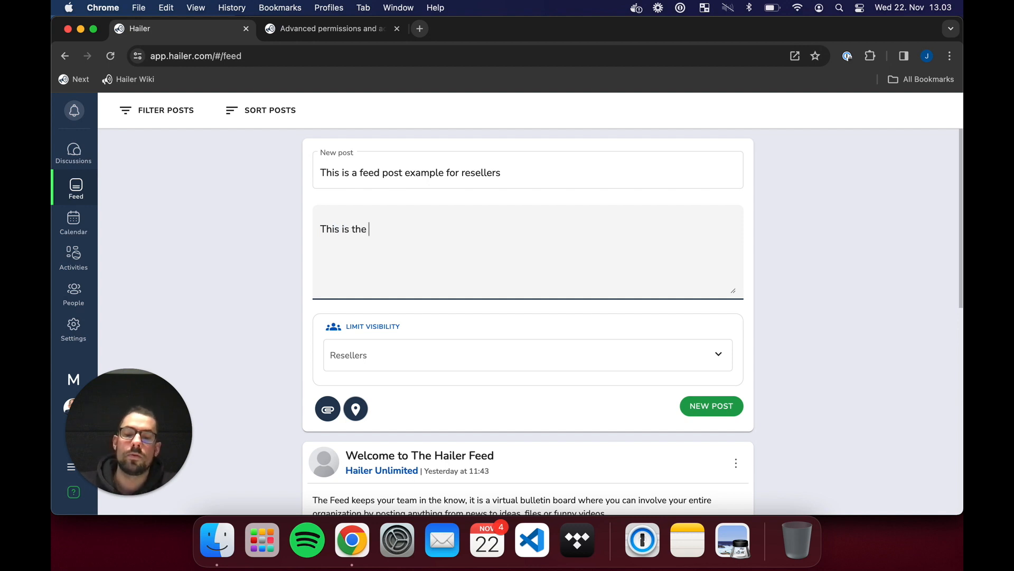
text(post)
click(720, 408)
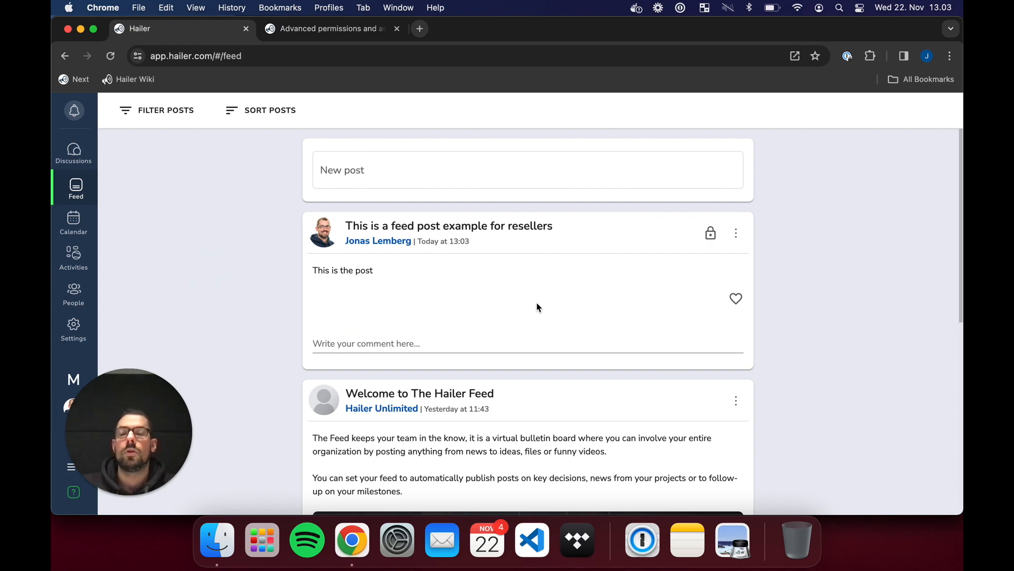
key(ctrl+Up)
click(271, 204)
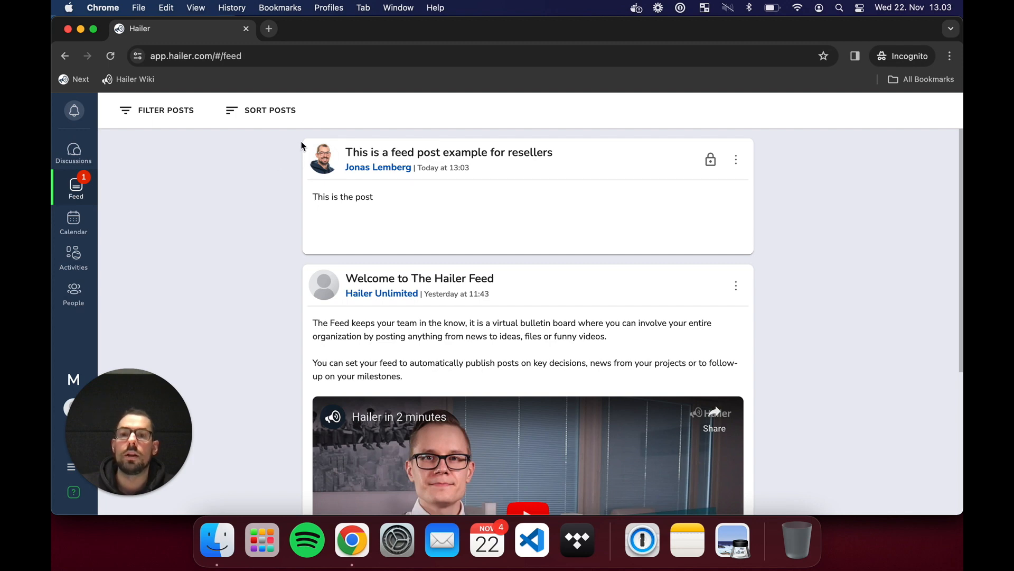
- Confirm the reseller-only post appears in the reseller's incognito feed
drag(302, 146, 575, 208)
click(798, 236)
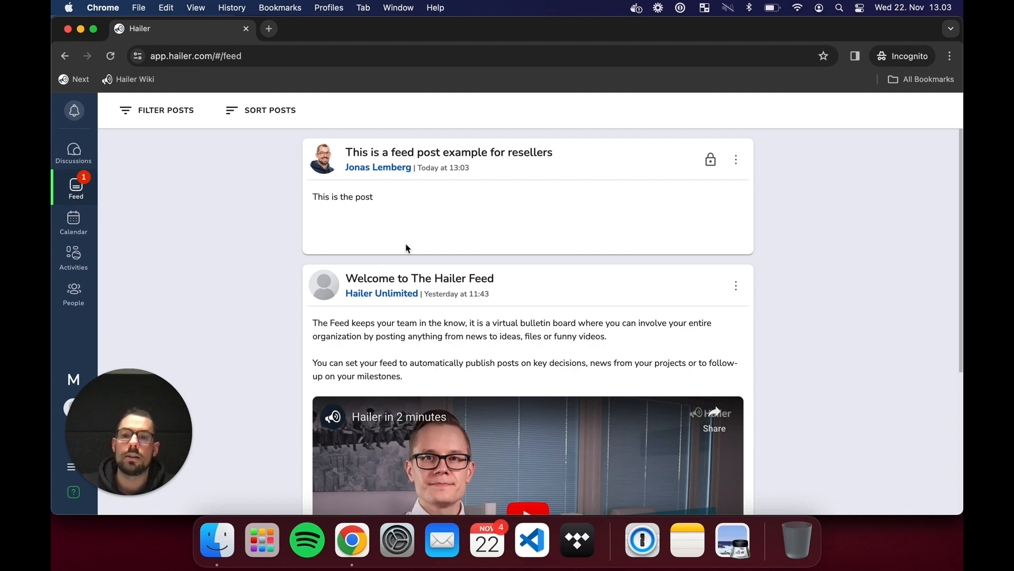
key(ctrl+Up)
click(328, 247)
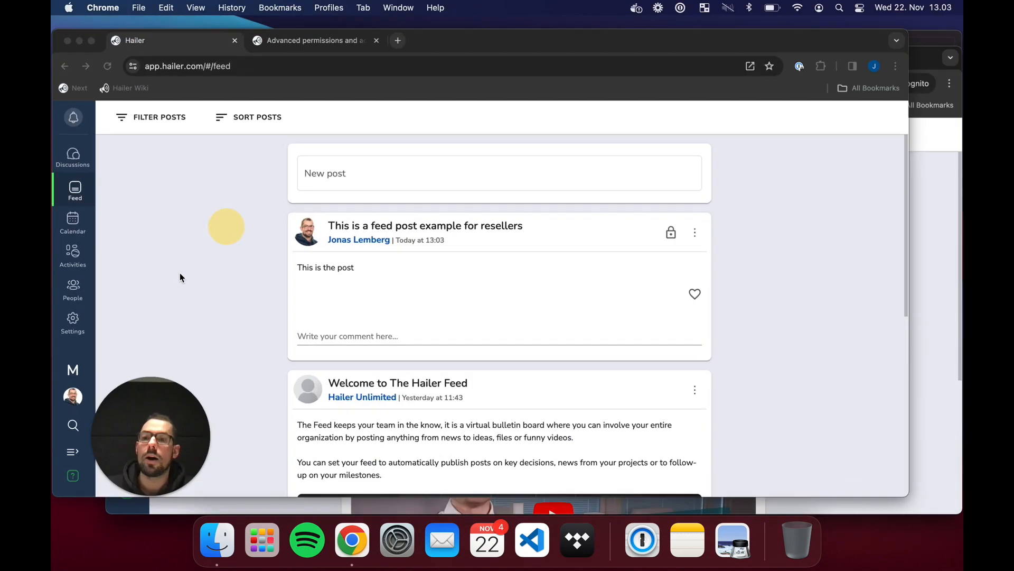
- As admin, like the post and comment 'This is great!', then check the reseller's view
click(736, 298)
click(384, 340)
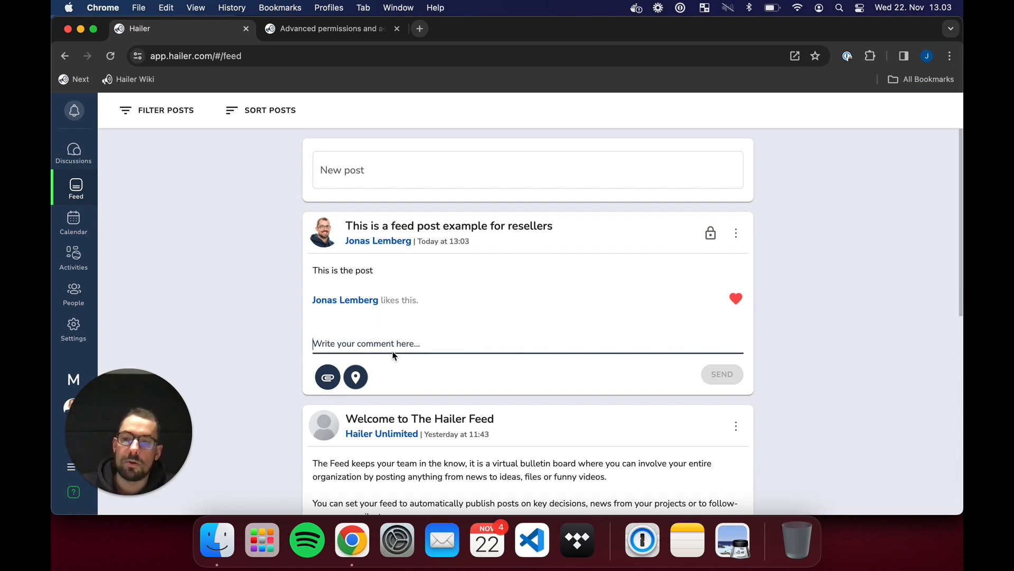
text(This is great!)
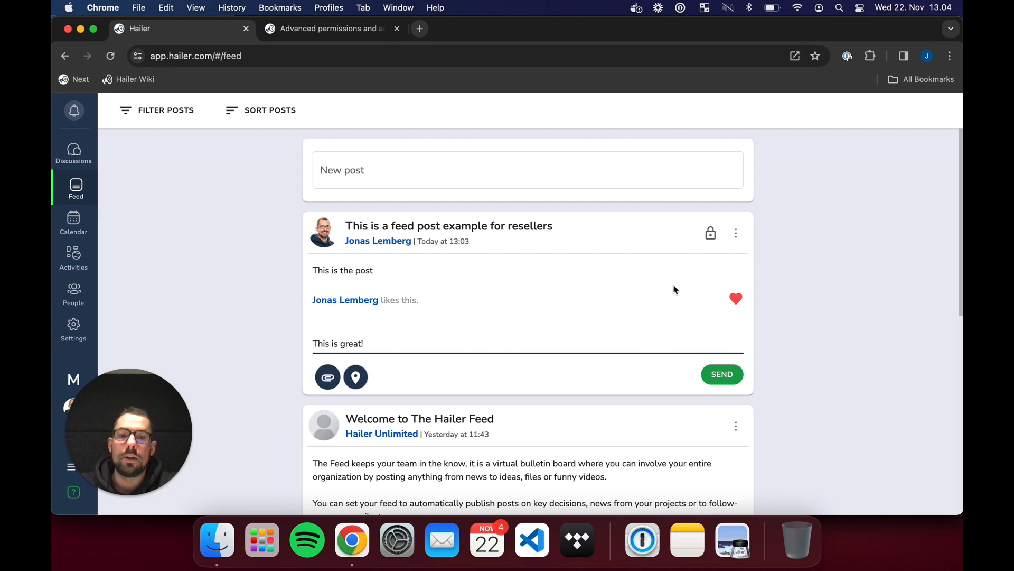
click(728, 379)
key(ctrl+Up)
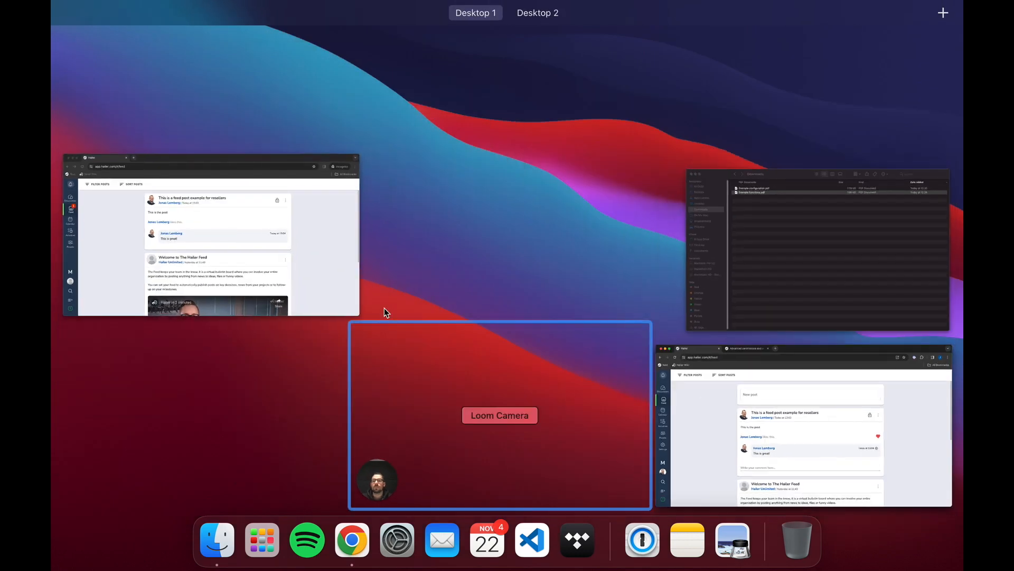
click(296, 303)
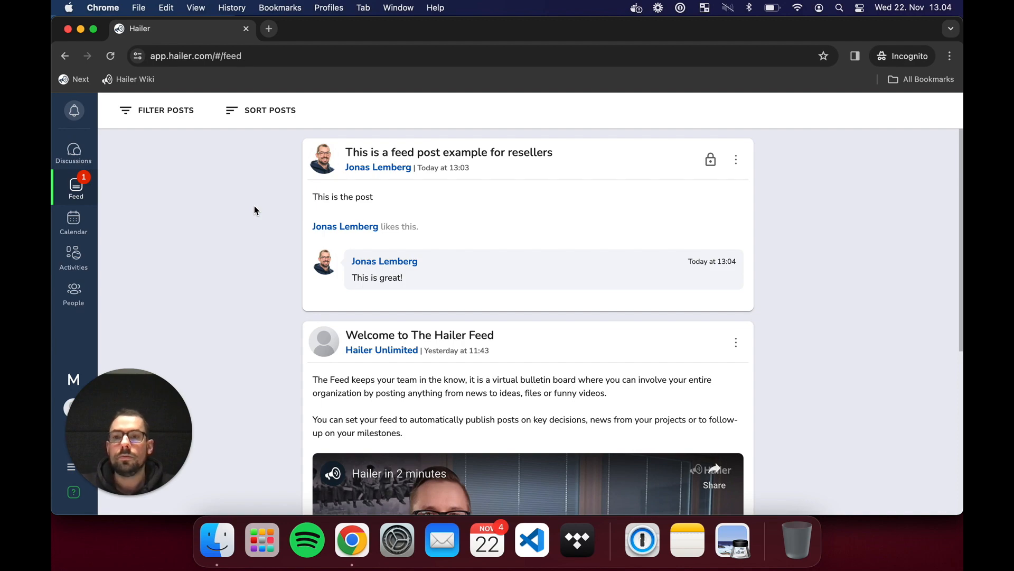
key(ctrl+Up)
click(233, 223)
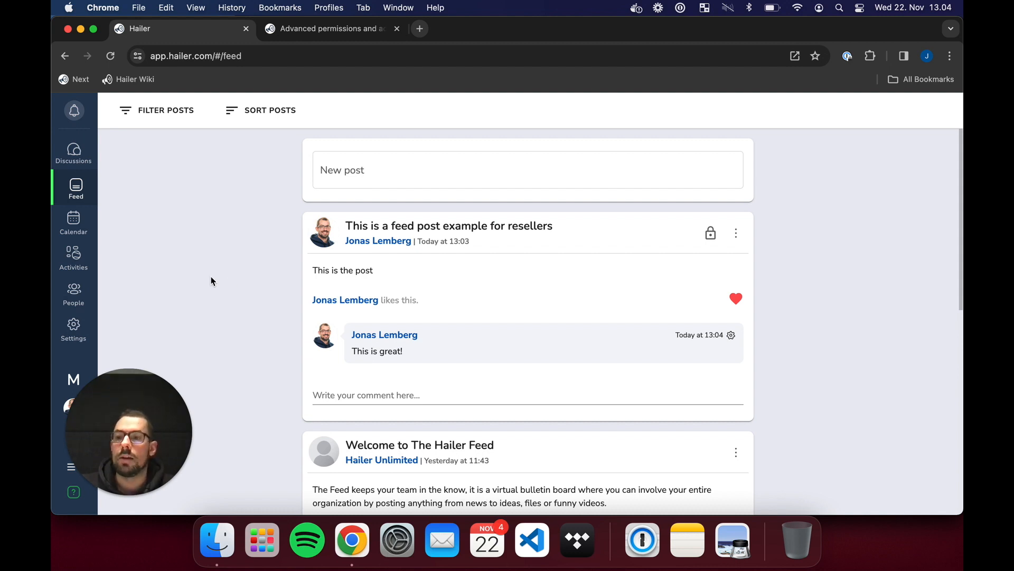
- Turn on in-activity discussion in the Customers dataset's Social settings, then switch to the reseller's window
click(75, 257)
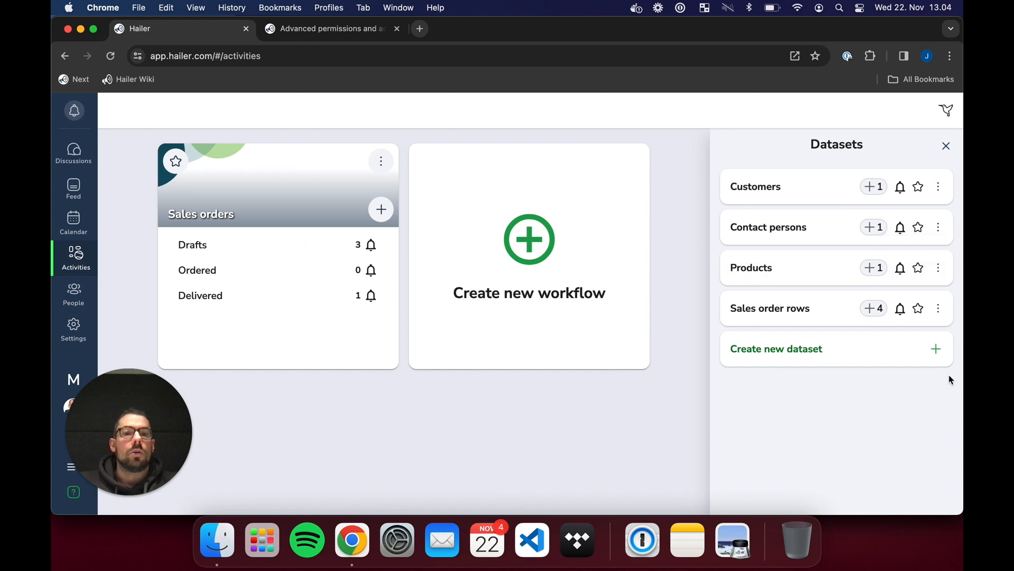
click(938, 187)
click(905, 215)
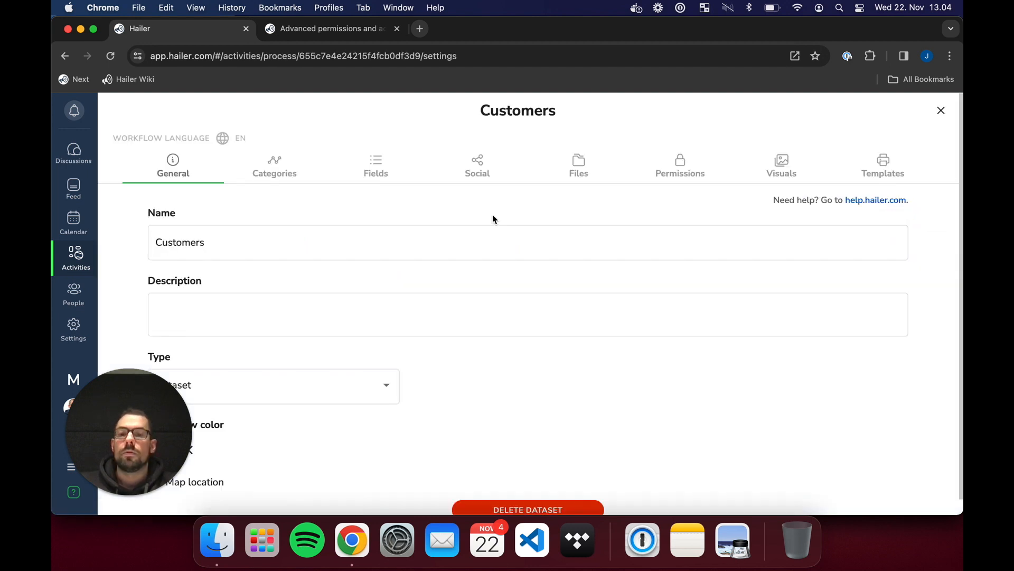
click(490, 176)
click(283, 219)
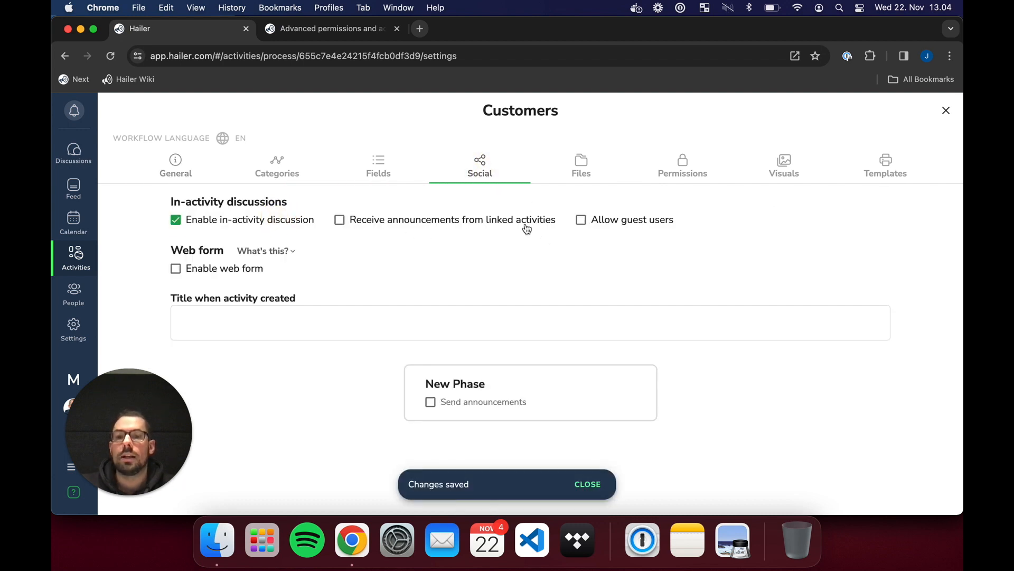
key(super+grave)
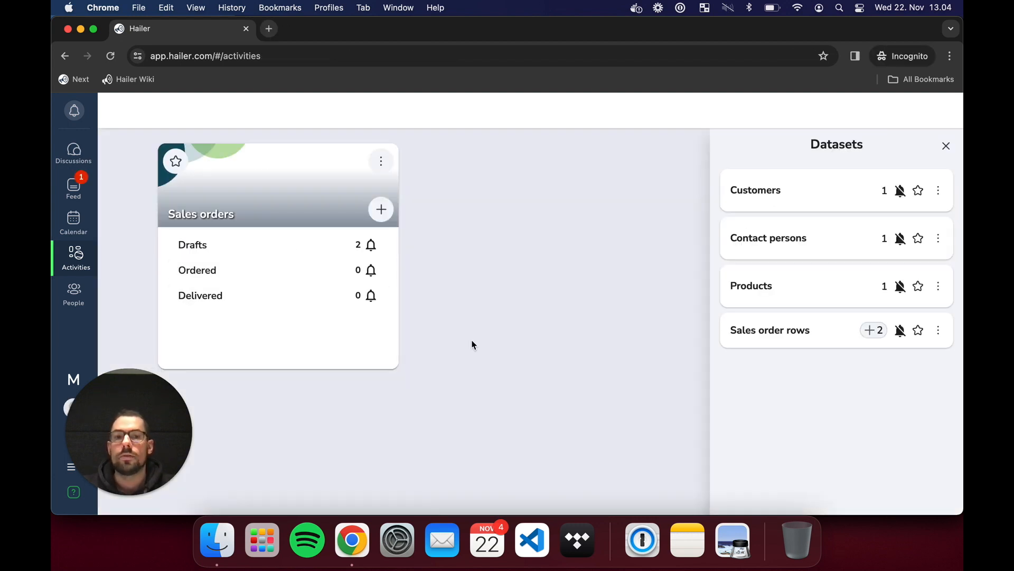
- Open the Customers dataset, join the Acme Ltd discussion, and show its chat
click(818, 198)
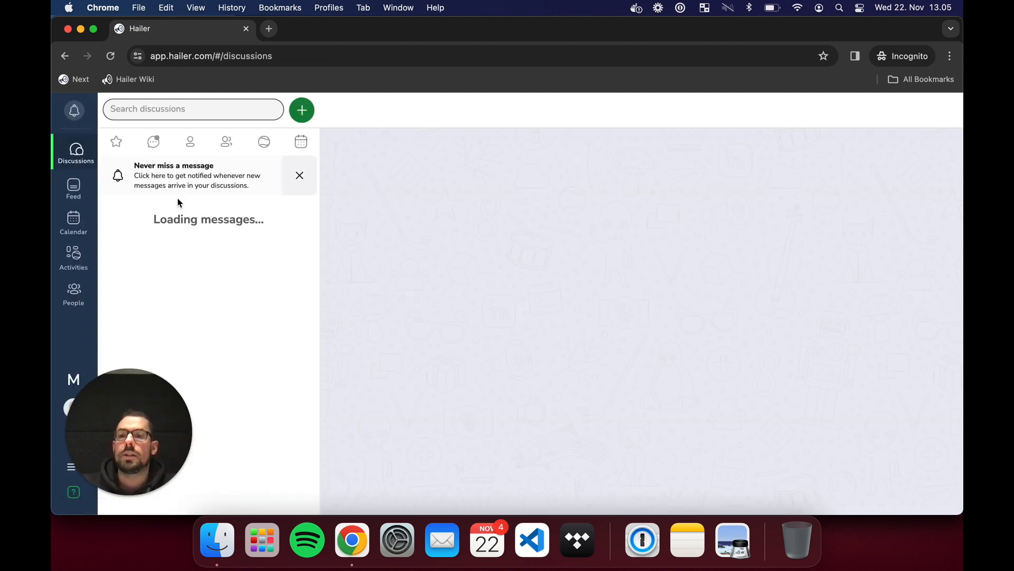
click(80, 258)
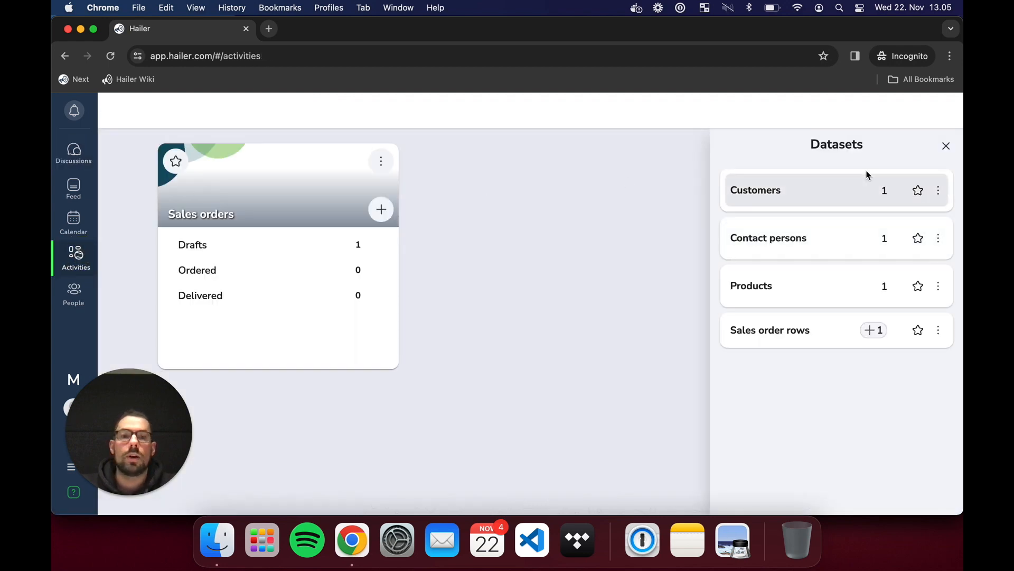
click(810, 197)
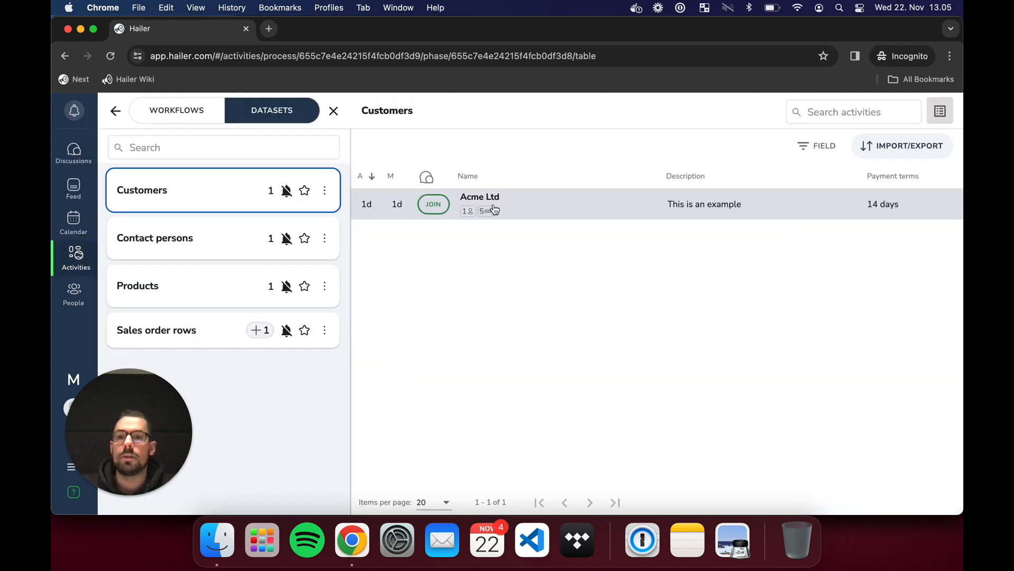
click(433, 204)
click(615, 209)
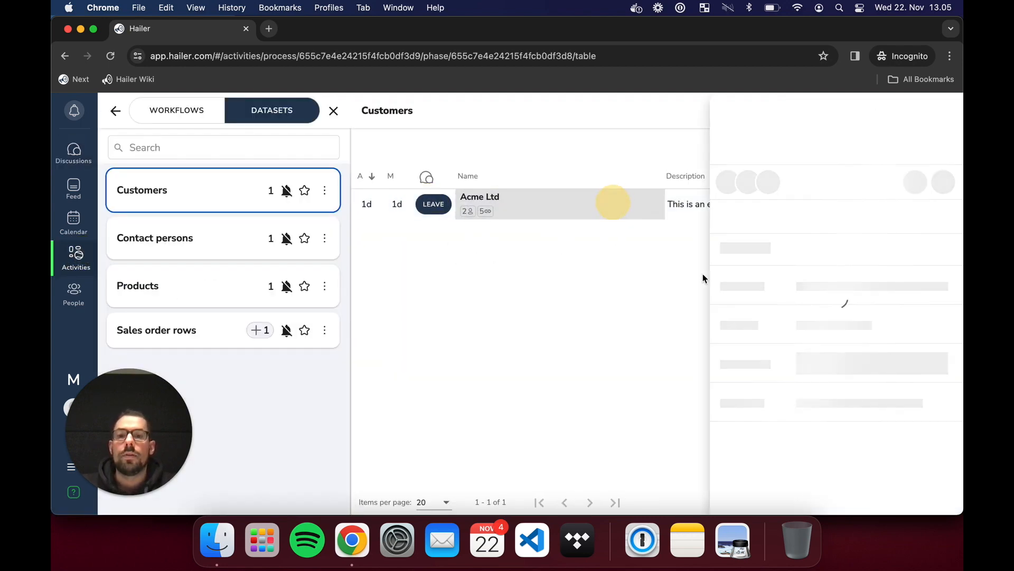
click(817, 207)
- Post the message 'Hi!' in the Acme Ltd discussion
click(830, 487)
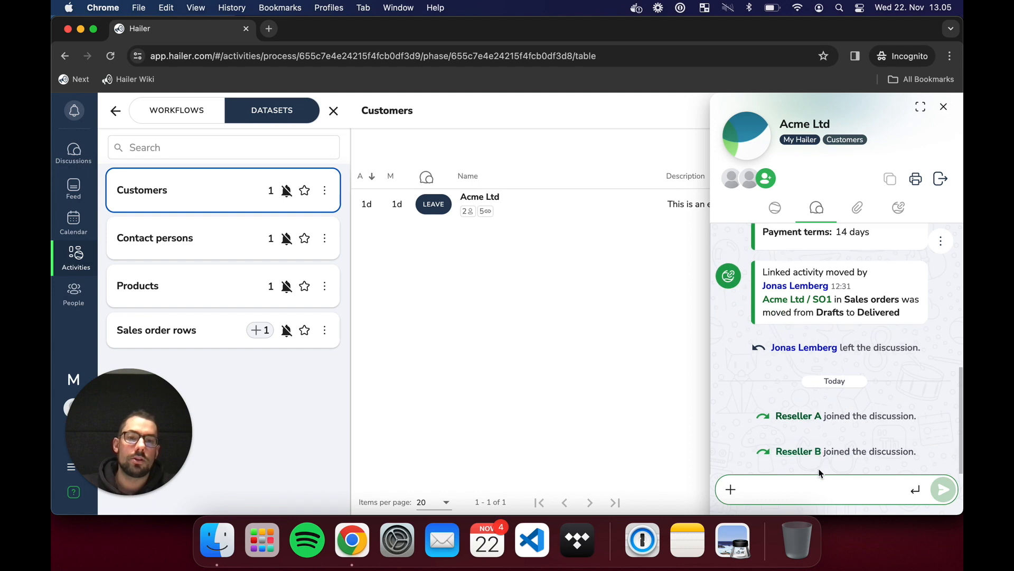
text(Hi!)
key(shift+Return)
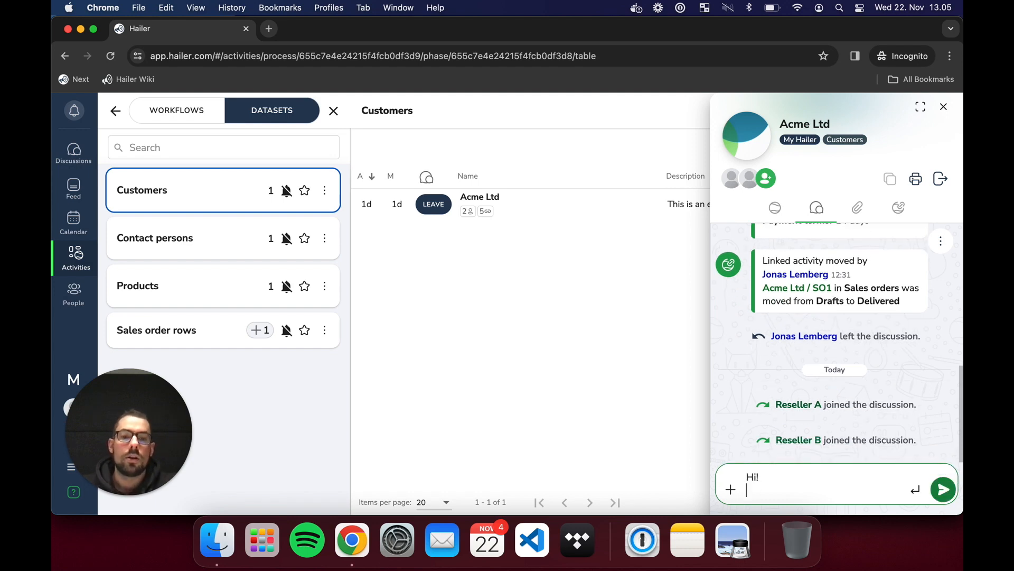
key(BackSpace)
click(944, 489)
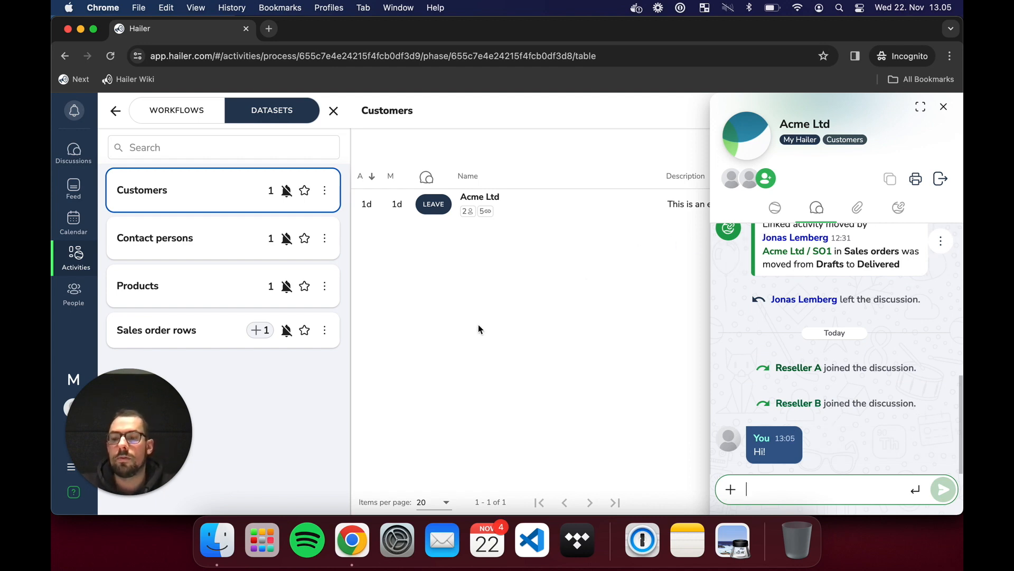
- Open a private chat with the other reseller and try sending 'Hello!'
click(749, 180)
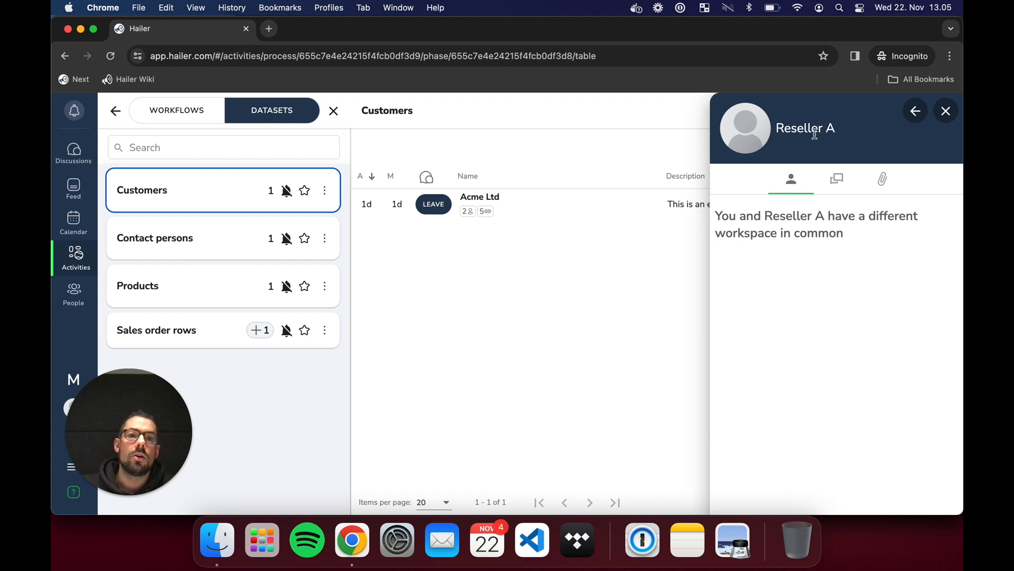
click(837, 179)
click(819, 492)
drag(745, 282, 961, 288)
click(960, 288)
click(777, 478)
text(Hello!)
key(shift+Return)
click(942, 490)
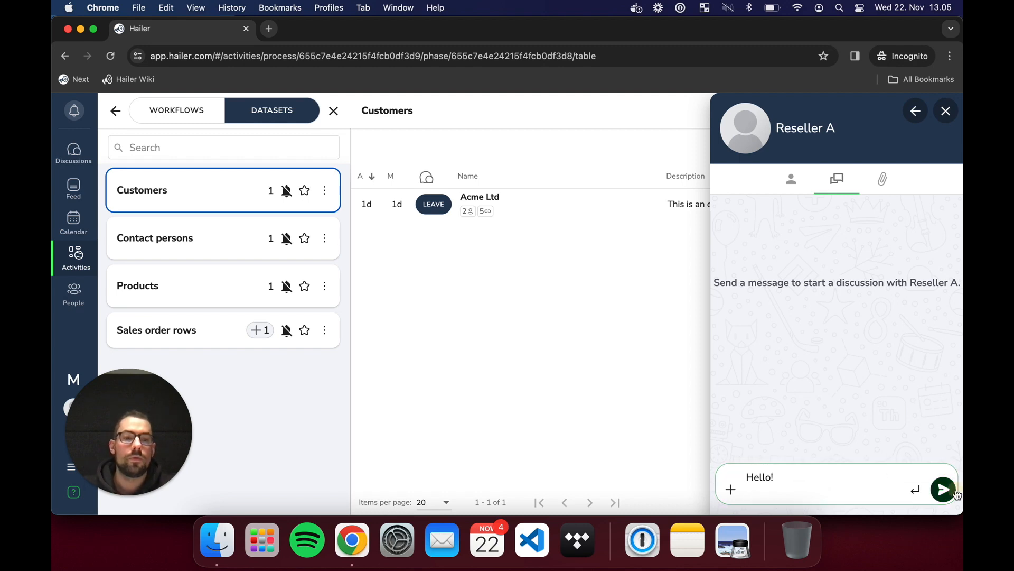
click(941, 494)
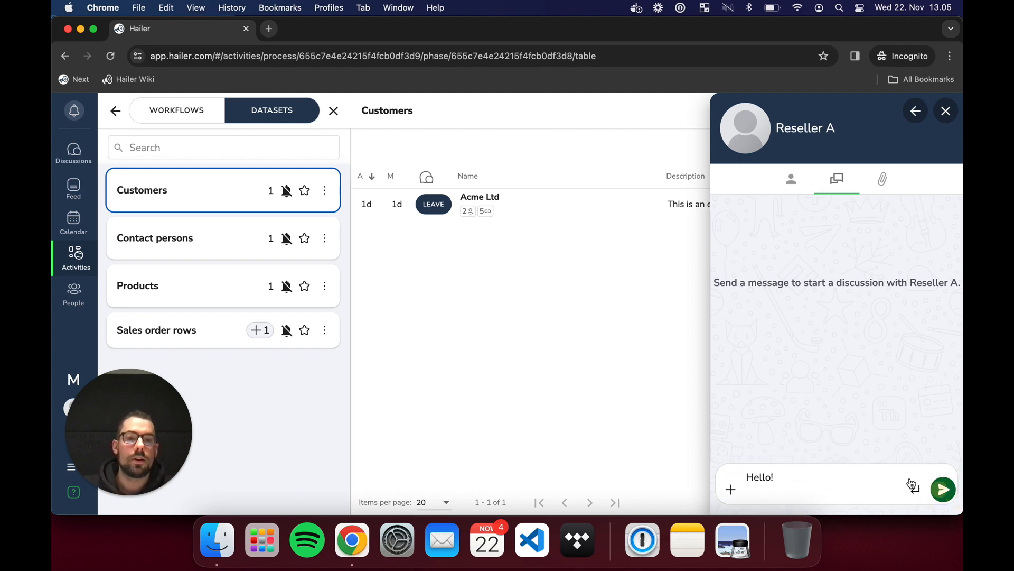
- Delete the unsent 'Hello!' message, return to the Acme Ltd discussion, and switch to the admin window
click(795, 490)
key(BackSpace)
click(942, 490)
click(842, 491)
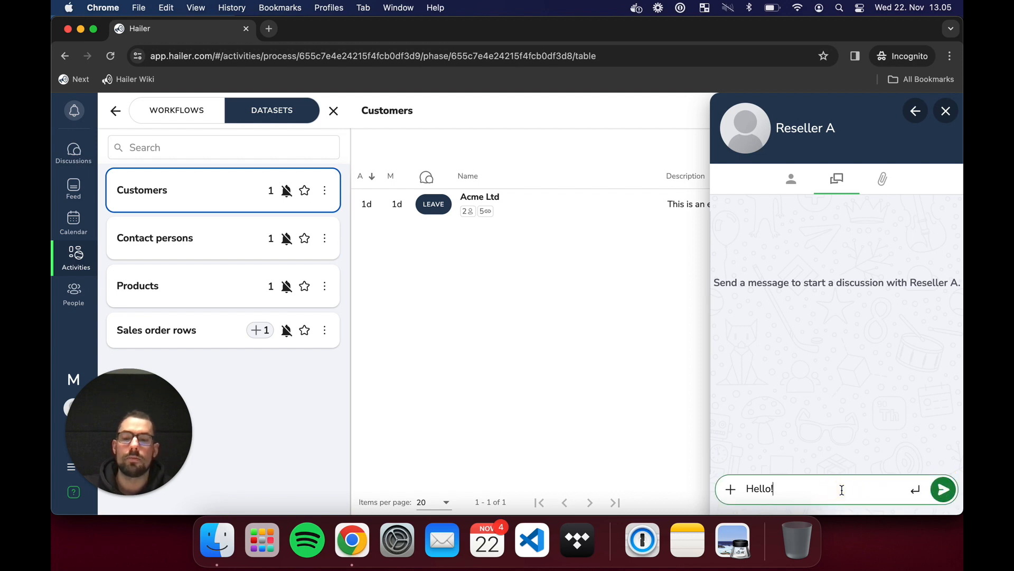
key(super+a)
key(BackSpace)
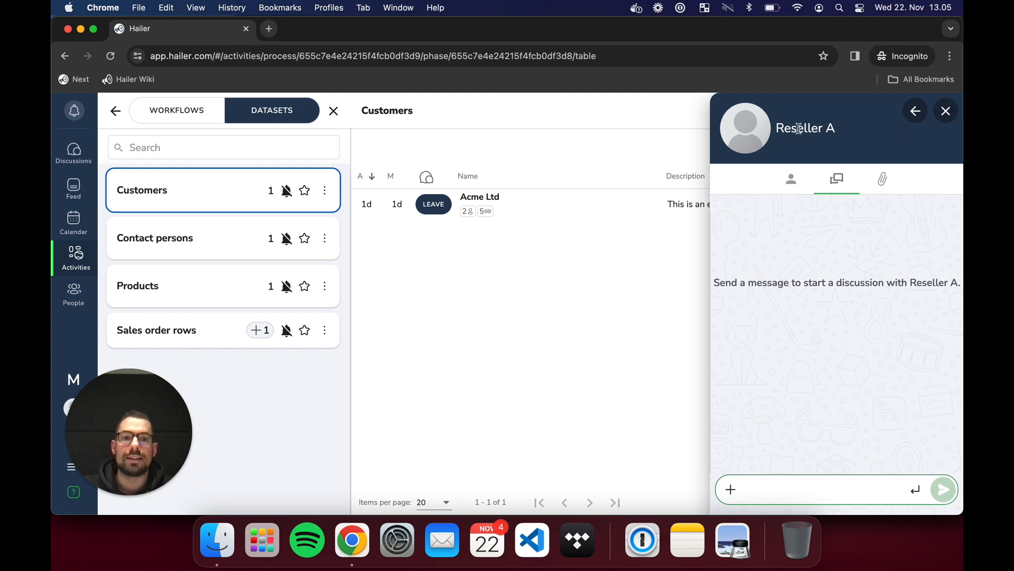
click(916, 111)
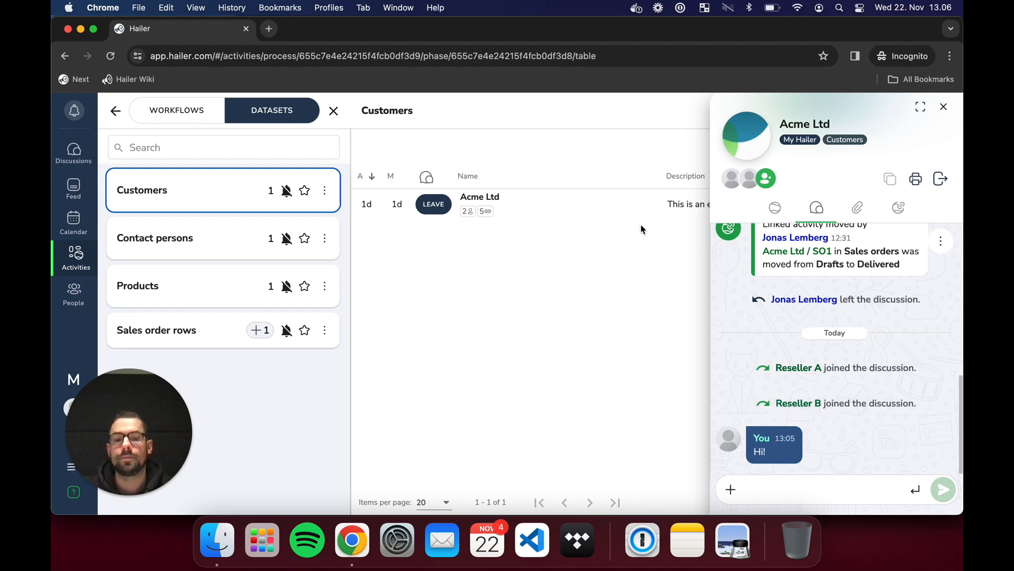
key(ctrl+Up)
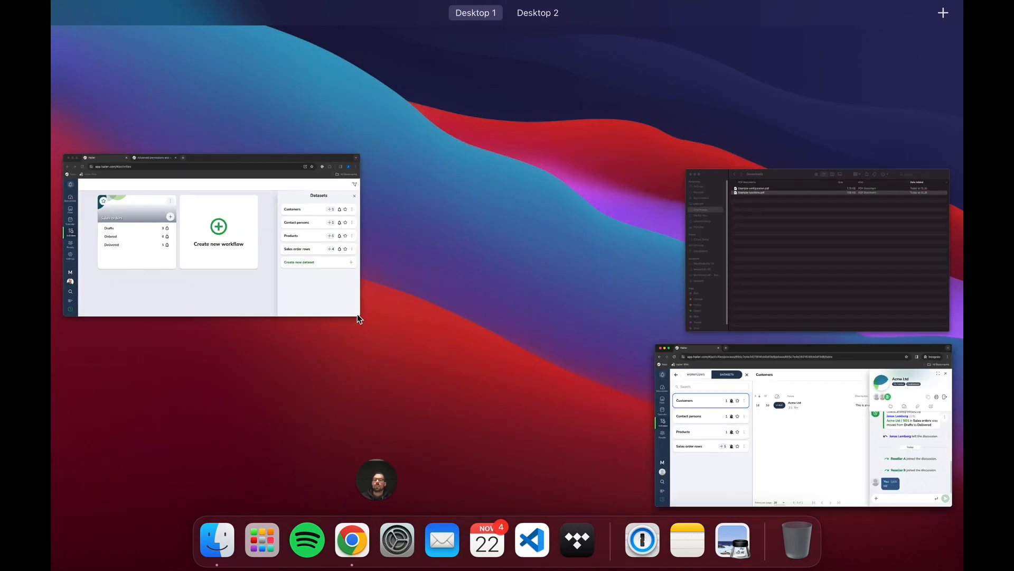
click(355, 316)
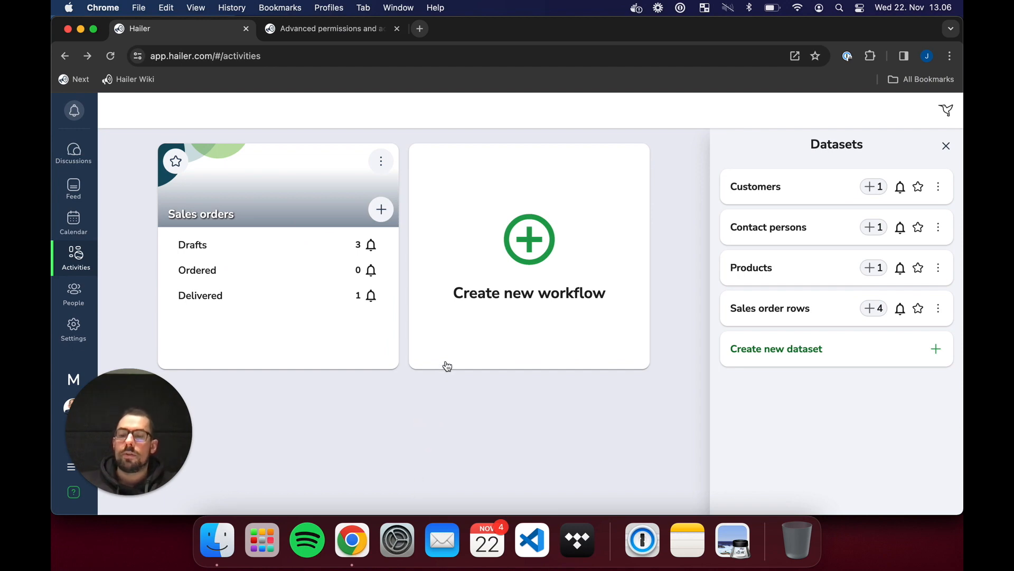